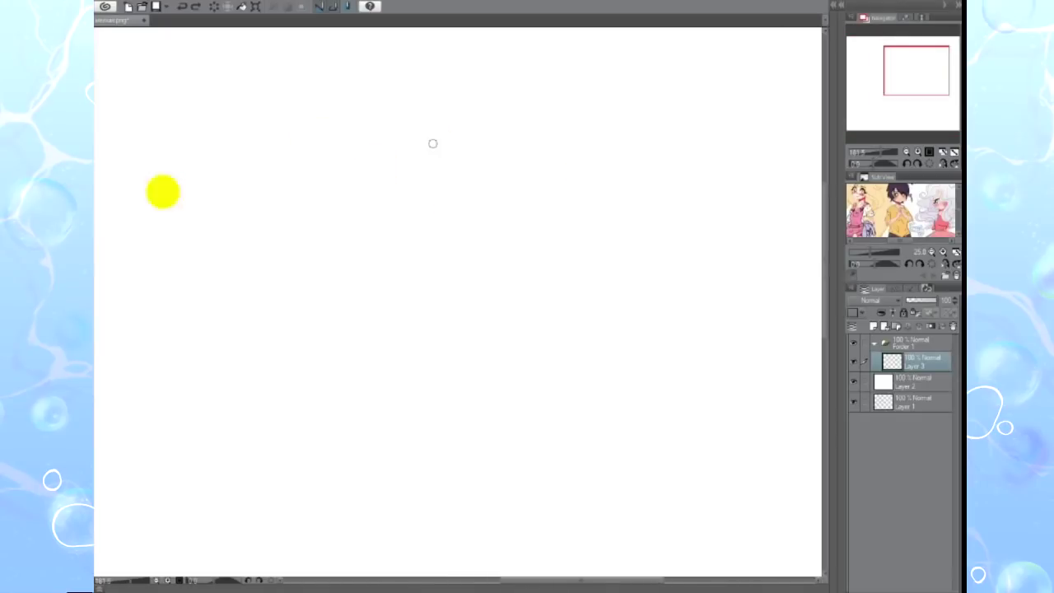
Draw a diagonal guide line through the head circle and the left jaw line
mouse_move(505, 176)
left_mouse_down()
mouse_move(510, 277)
mouse_move(494, 312)
left_mouse_up()
key("h")
key("ctrl+z")
left_click_drag(401, 169, 427, 325)
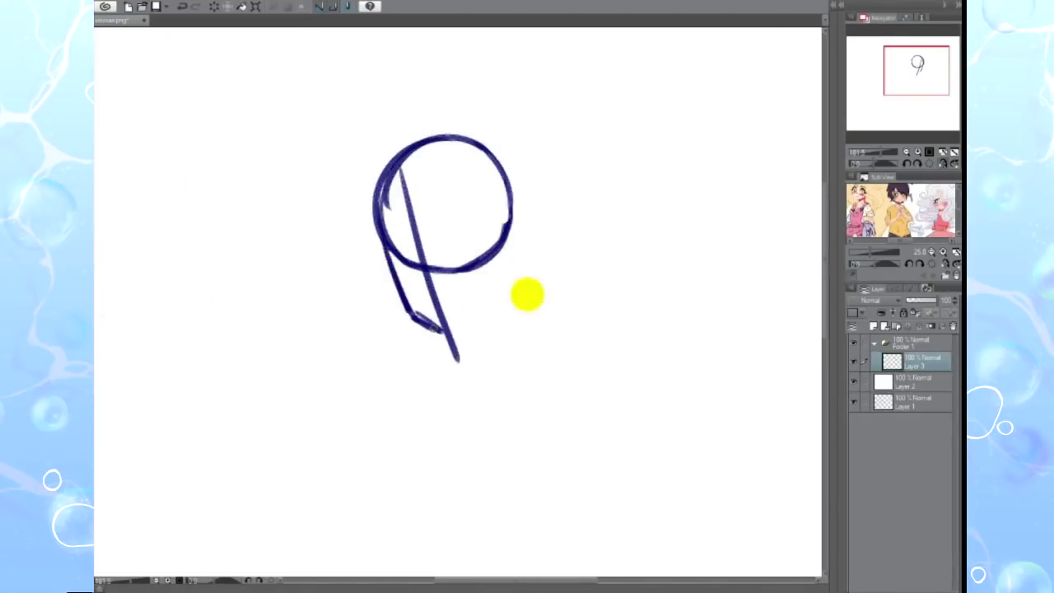
key("h")
mouse_move(432, 156)
left_mouse_down()
mouse_move(465, 331)
mouse_move(366, 388)
left_mouse_up()
Sketch the neck, shoulders, vertical torso line and collar strokes
mouse_move(448, 341)
left_mouse_down()
mouse_move(494, 370)
mouse_move(506, 420)
left_mouse_up()
left_click_drag(412, 329, 378, 387)
key("ctrl+minus")
key("ctrl+plus")
left_click_drag(491, 334, 489, 436)
left_click_drag(444, 306, 486, 312)
left_click_drag(402, 293, 435, 412)
key("ctrl+z")
Try sleeve, cuff and shirt-hem strokes, then undo them
left_click_drag(506, 362, 514, 407)
left_click_drag(391, 354, 377, 385)
left_click_drag(493, 473, 439, 482)
left_click_drag(490, 449, 415, 477)
left_click_drag(429, 346, 375, 401)
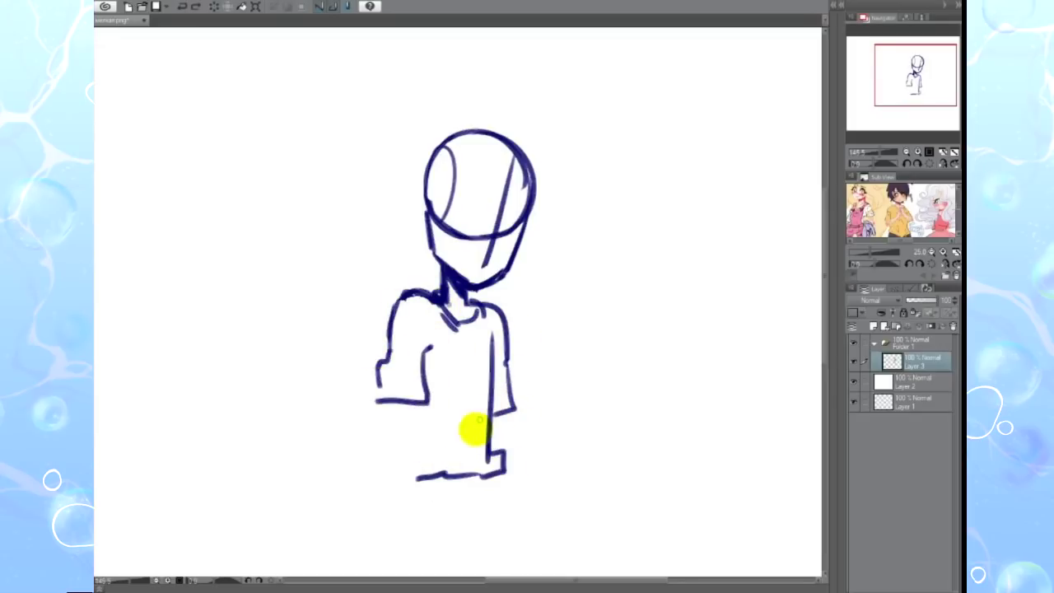
key("ctrl+z")
key("ctrl+z")
key("ctrl+z")
Draw the shoulder line, torso side, both arms with joint circles and clasped hands
left_click_drag(393, 316, 502, 313)
left_click_drag(408, 313, 410, 325)
left_click_drag(395, 325, 377, 399)
left_click_drag(377, 399, 454, 435)
mouse_move(494, 329)
left_mouse_down()
mouse_move(518, 403)
mouse_move(469, 422)
left_mouse_up()
left_click_drag(415, 333, 383, 396)
left_click_drag(453, 428, 374, 408)
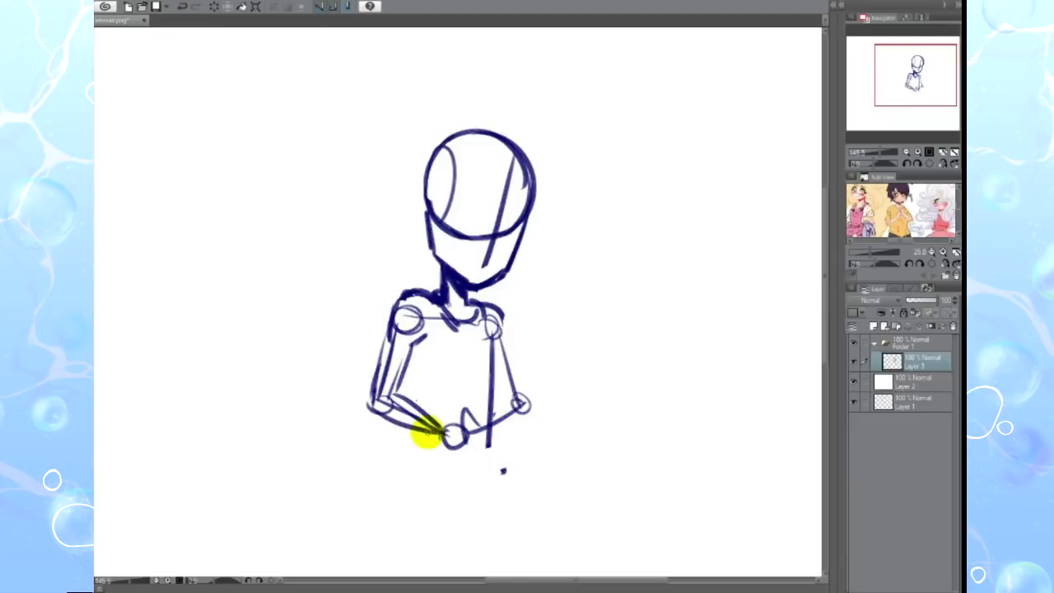
mouse_move(458, 429)
left_mouse_down()
mouse_move(478, 435)
mouse_move(536, 404)
left_mouse_up()
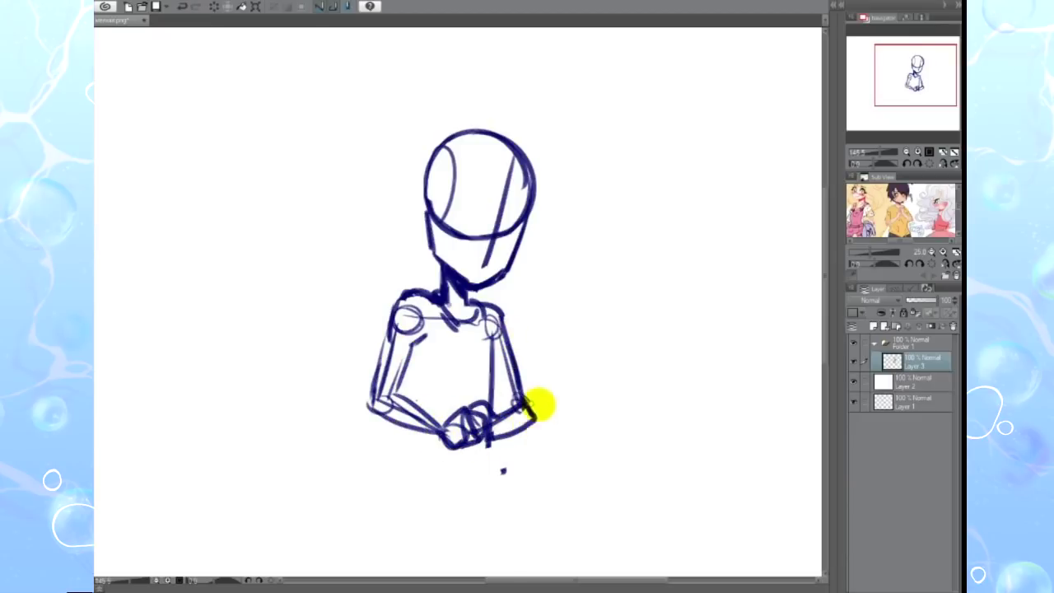
Reinforce the arms with sleeve strokes, lower forearm lines and hand lines
left_click_drag(506, 317, 528, 429)
left_click_drag(386, 334, 362, 401)
left_click_drag(504, 317, 547, 399)
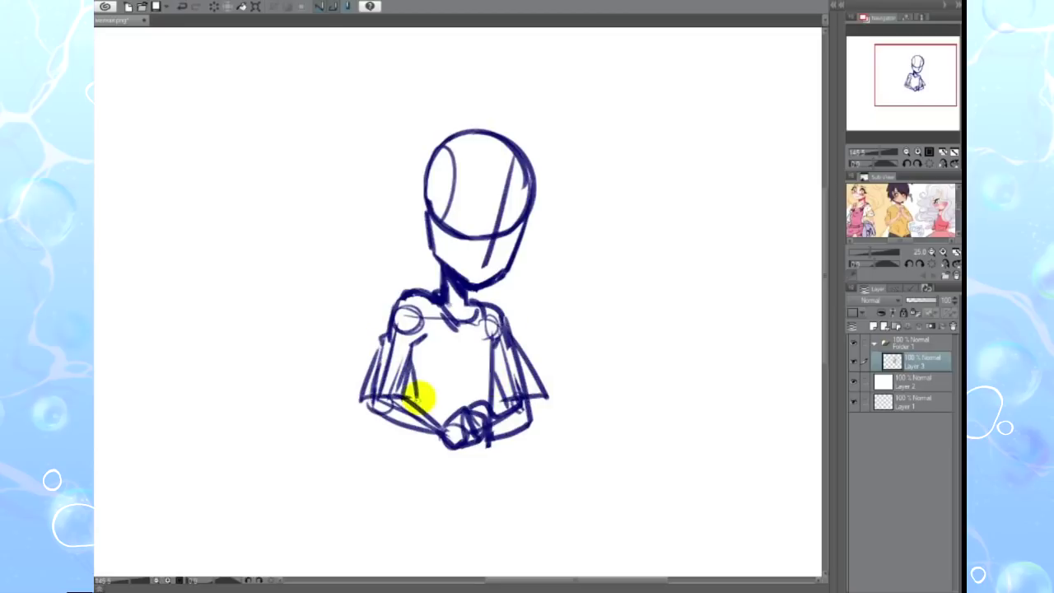
left_click_drag(440, 428, 393, 482)
left_click_drag(493, 432, 515, 465)
left_click_drag(486, 440, 486, 471)
Fade the body sketch to 53% opacity and add a new layer for the face
key("h")
left_click_drag(946, 301, 922, 301)
left_click(873, 326)
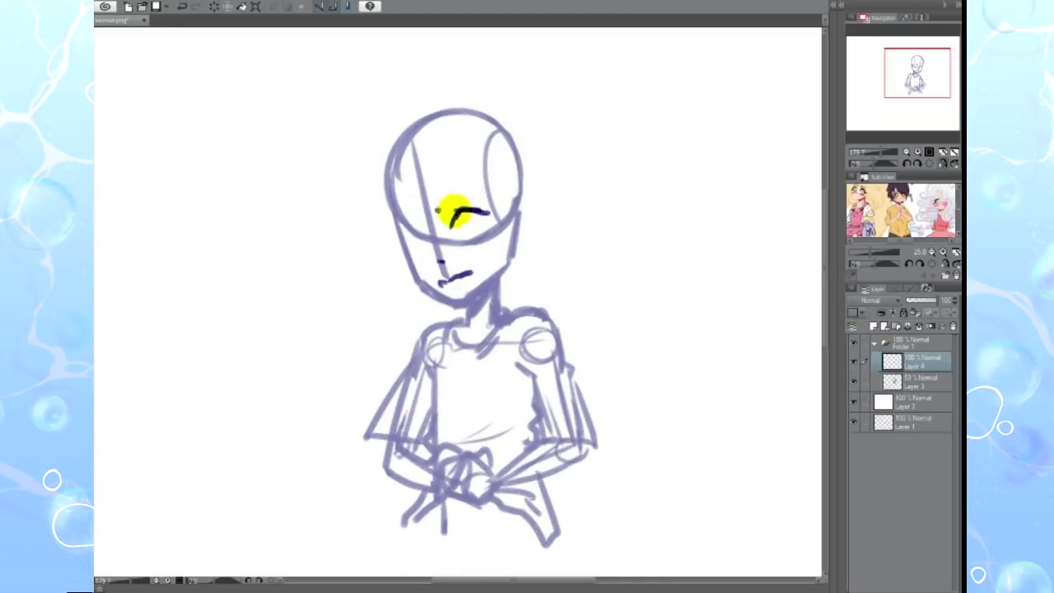
Move and reshape the drawn eye with a free transform
key("h")
key("ctrl+t")
left_click_drag(493, 258, 430, 277)
key("Return")
Check the face in a mirrored view and begin transforming the whole sketch
scroll(559, 282, "up", 1)
key("h")
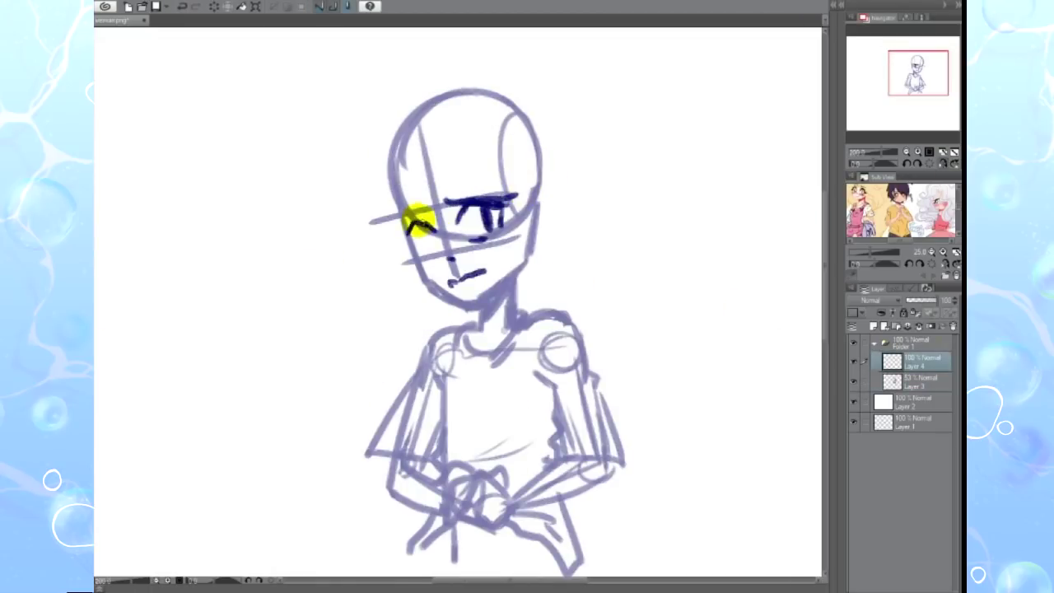
key("h")
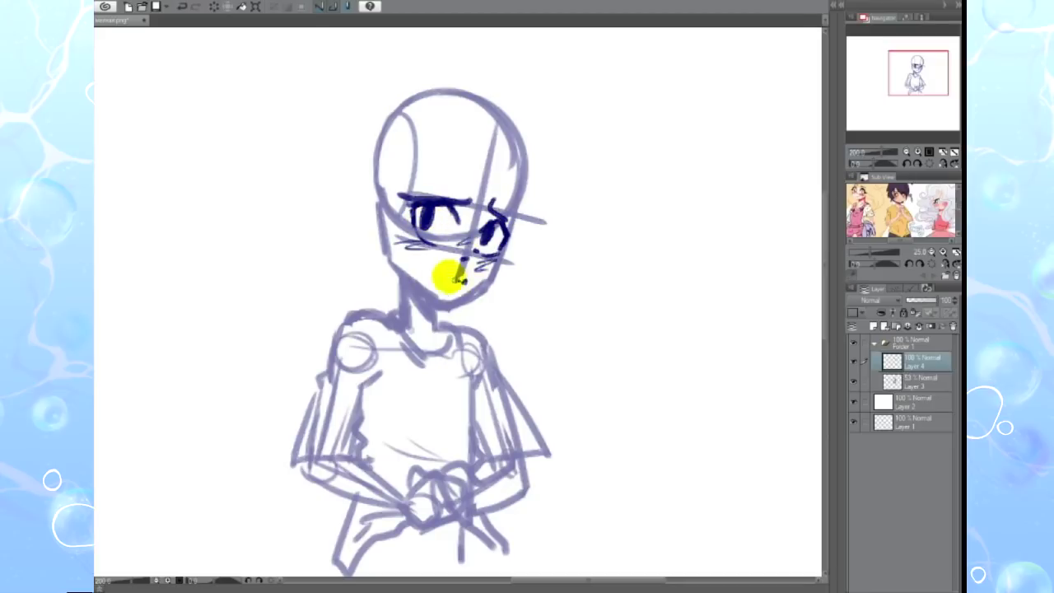
scroll(494, 271, "down", 3)
scroll(659, 189, "up", 2)
key("ctrl+t")
Redraw the left arm line on the body sketch layer
key("h")
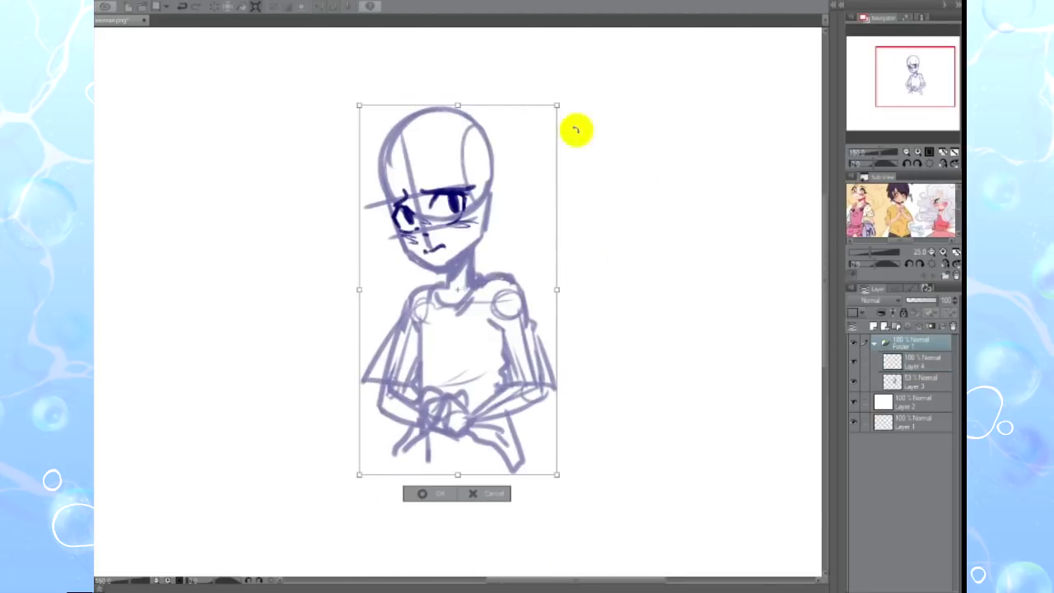
left_click(914, 381)
left_click_drag(424, 334, 396, 385)
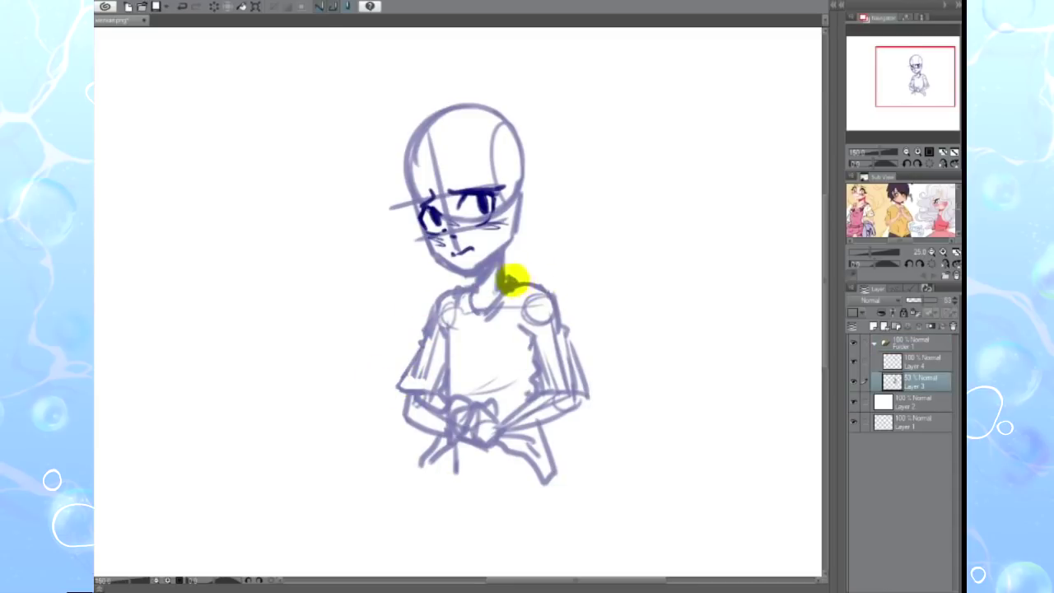
On a new layer, draw messy hair strands, the top arc and strands down both sides
key("ctrl+shift+n")
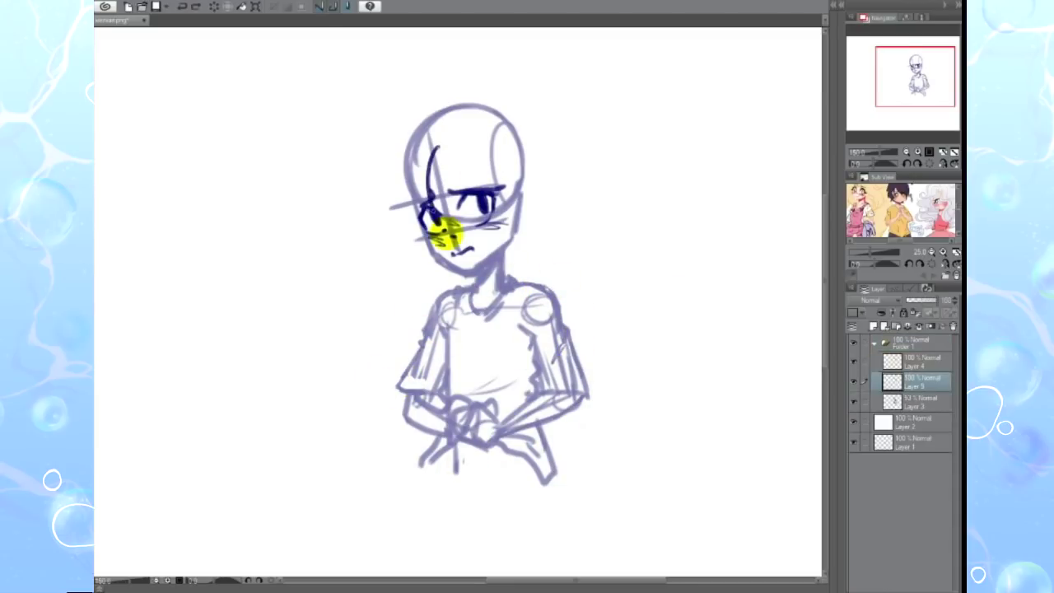
left_click_drag(428, 140, 447, 165)
left_click_drag(482, 131, 514, 205)
key("h")
mouse_move(494, 148)
left_mouse_down()
mouse_move(395, 233)
mouse_move(412, 251)
left_mouse_up()
key("h")
mouse_move(450, 123)
left_mouse_down()
mouse_move(390, 148)
mouse_move(407, 238)
left_mouse_up()
mouse_move(502, 111)
left_mouse_down()
mouse_move(527, 134)
mouse_move(506, 115)
left_mouse_up()
key("ctrl+z")
key("ctrl+z")
mouse_move(541, 146)
left_mouse_down()
mouse_move(519, 128)
mouse_move(527, 255)
left_mouse_up()
left_click_drag(534, 193, 539, 230)
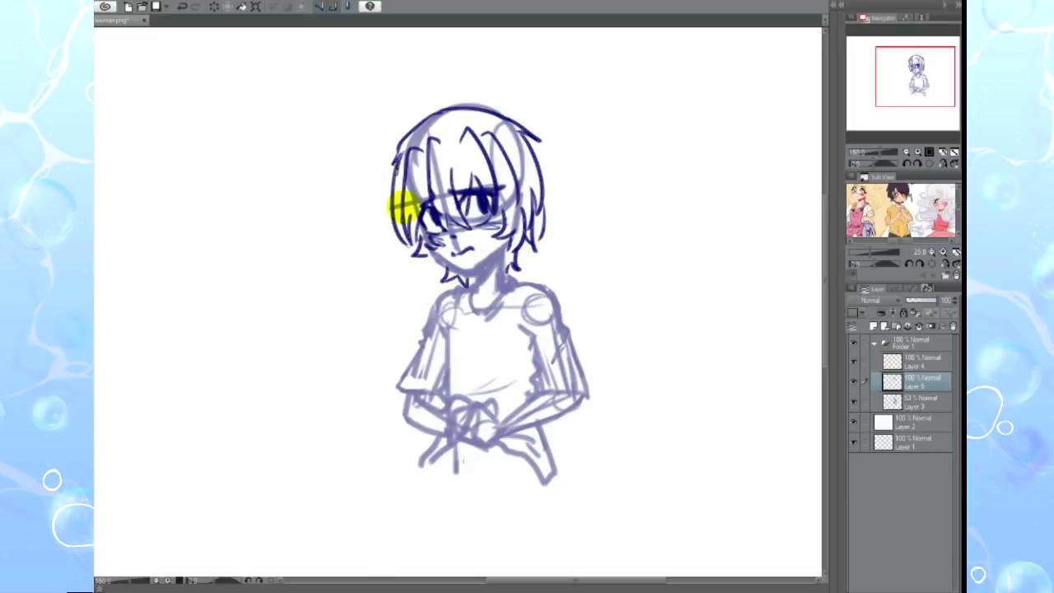
Enlarge the teen figure's folder and move it to the canvas's right side
left_click(914, 342)
key("ctrl+minus")
key("ctrl+t")
left_click_drag(659, 376, 748, 475)
left_click_drag(595, 188, 656, 240)
key("Return")
Hide the teen folder and sketch the chibi's head circle, centre line, jaw, chin and eye guide
left_click(853, 341)
key("ctrl+plus")
left_click_drag(327, 177, 435, 150)
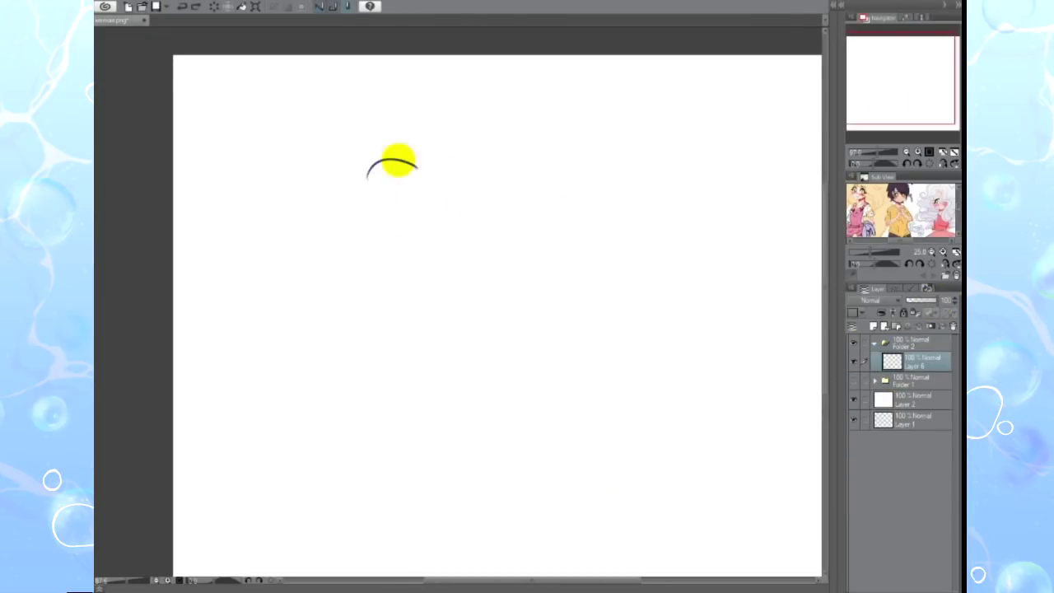
key("ctrl+plus")
mouse_move(385, 123)
left_mouse_down()
mouse_move(346, 172)
mouse_move(404, 227)
left_mouse_up()
left_click_drag(398, 152, 399, 243)
left_click_drag(337, 201, 395, 262)
left_click_drag(432, 206, 416, 255)
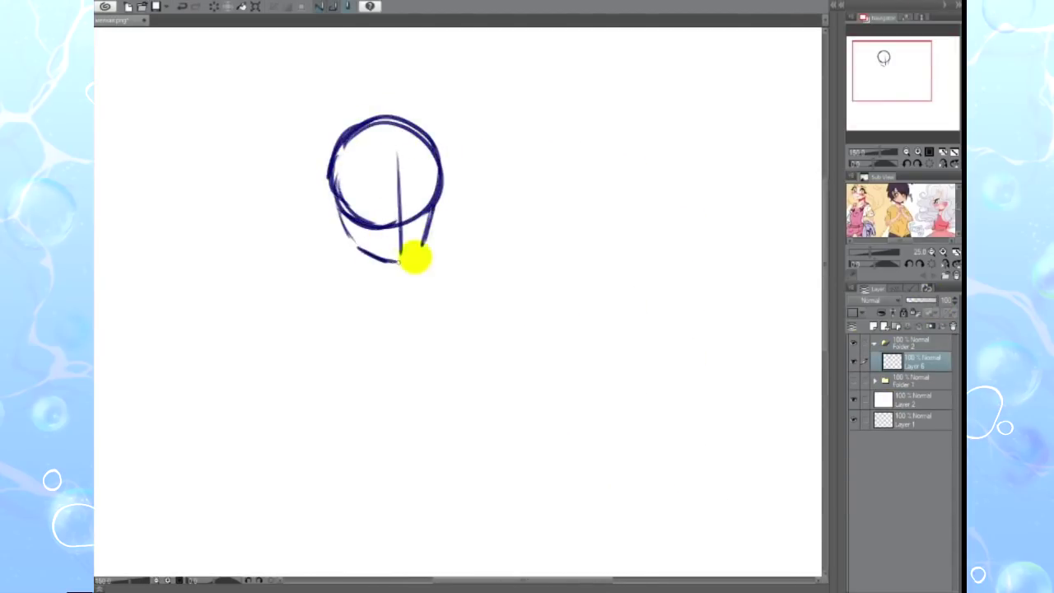
left_click_drag(339, 206, 433, 196)
Sketch the chibi's neck, shoulders, longer legs and waistband lines
left_click_drag(379, 257, 332, 303)
key("h")
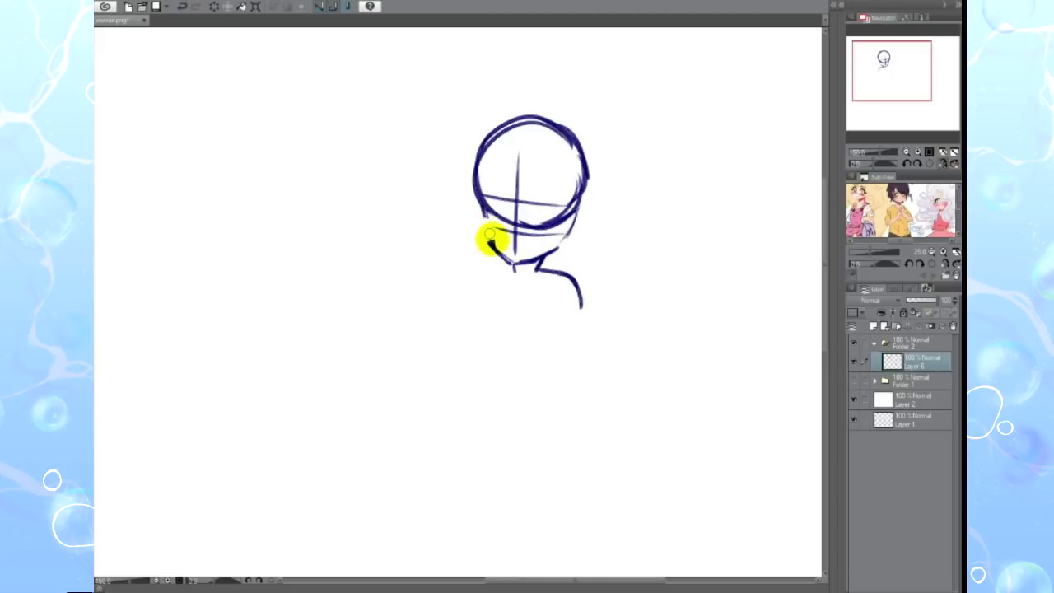
left_click_drag(515, 265, 550, 299)
key("h")
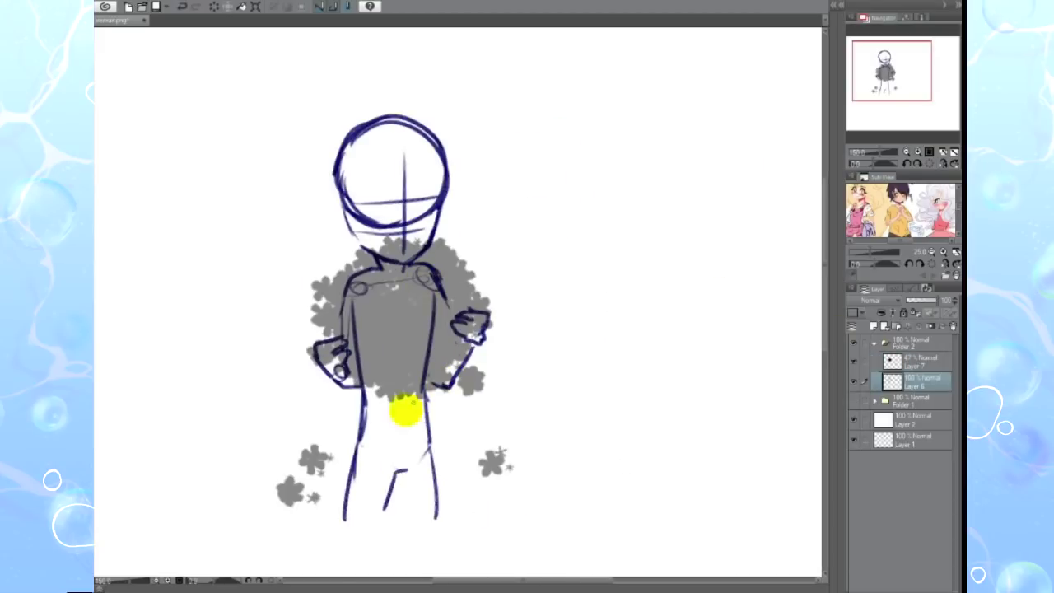
left_click_drag(359, 396, 353, 493)
left_click_drag(424, 396, 451, 502)
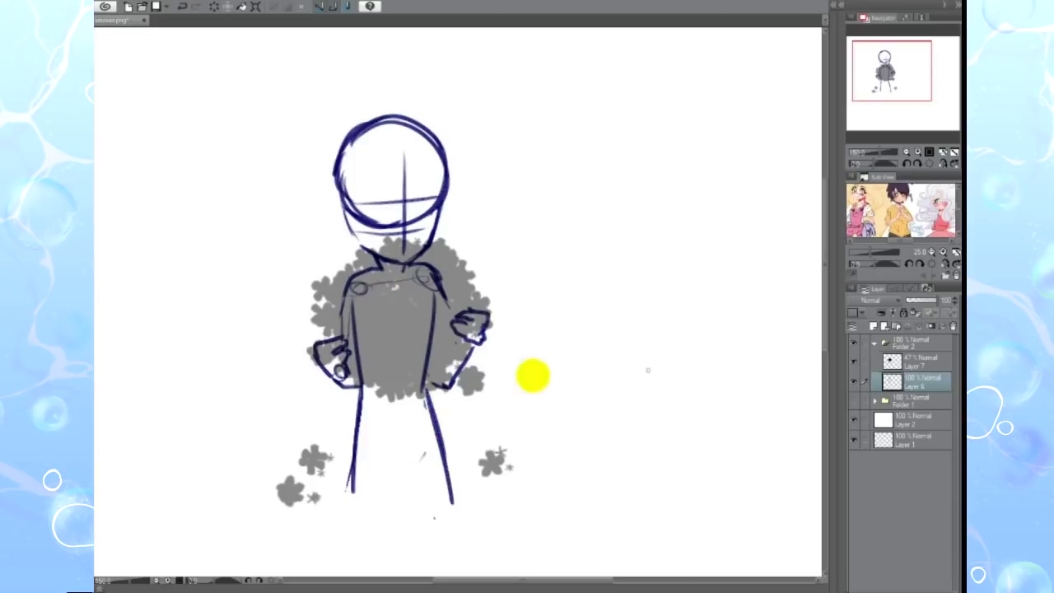
mouse_move(354, 429)
left_mouse_down()
mouse_move(439, 436)
mouse_move(362, 430)
mouse_move(347, 494)
left_mouse_up()
left_click_drag(405, 448, 399, 500)
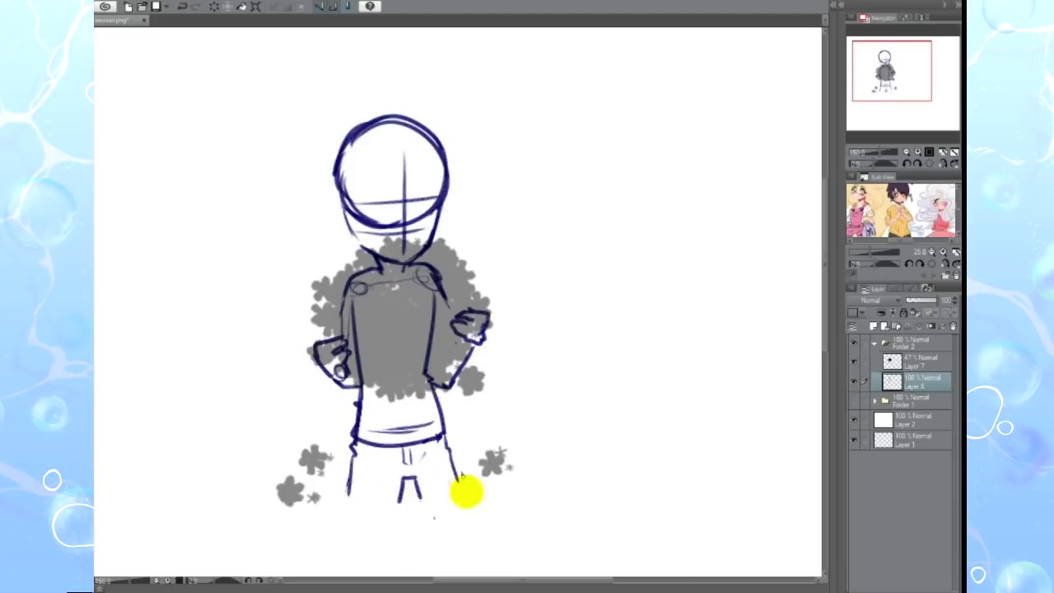
left_click_drag(448, 454, 466, 492)
On a new layer, draw the chibi's eyes, mouth and eyebrows
left_click(871, 326)
left_click(897, 99)
scroll(494, 235, "up", 2)
left_click_drag(481, 247, 505, 236)
scroll(505, 236, "down", 1)
mouse_move(366, 247)
left_mouse_down()
mouse_move(349, 234)
mouse_move(477, 235)
mouse_move(509, 200)
mouse_move(596, 212)
left_mouse_up()
mouse_move(473, 230)
left_mouse_down()
mouse_move(494, 255)
mouse_move(543, 247)
mouse_move(609, 280)
mouse_move(502, 206)
left_mouse_up()
Draw the chibi's hair with bangs and side strands, then enlarge the chibi folder
left_click(870, 326)
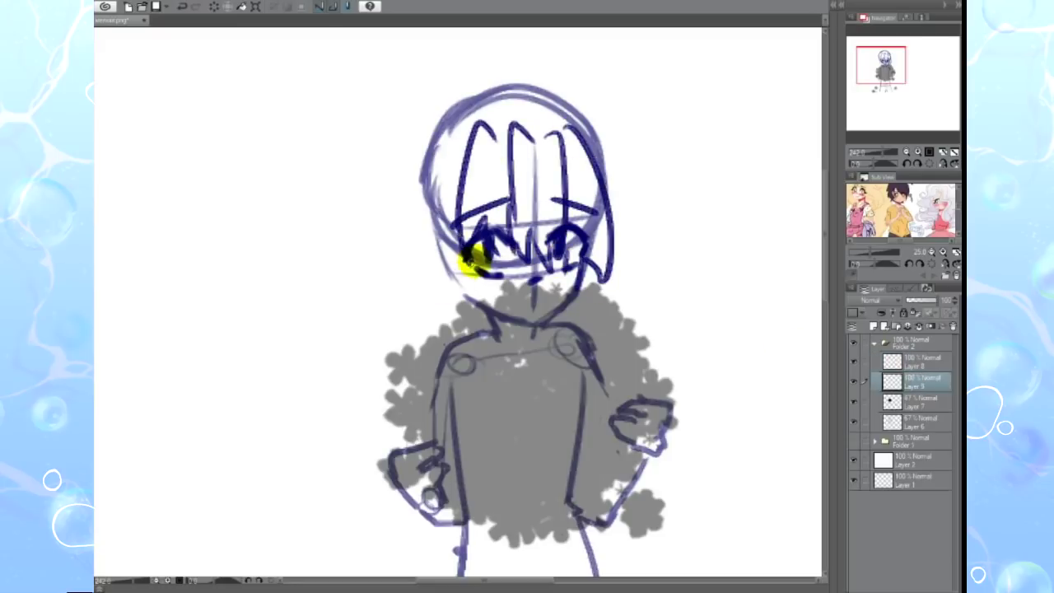
left_click_drag(469, 251, 451, 289)
left_click_drag(465, 144, 576, 131)
left_click_drag(494, 90, 411, 223)
left_click_drag(411, 181, 430, 304)
left_click_drag(412, 238, 453, 313)
left_click_drag(577, 123, 617, 296)
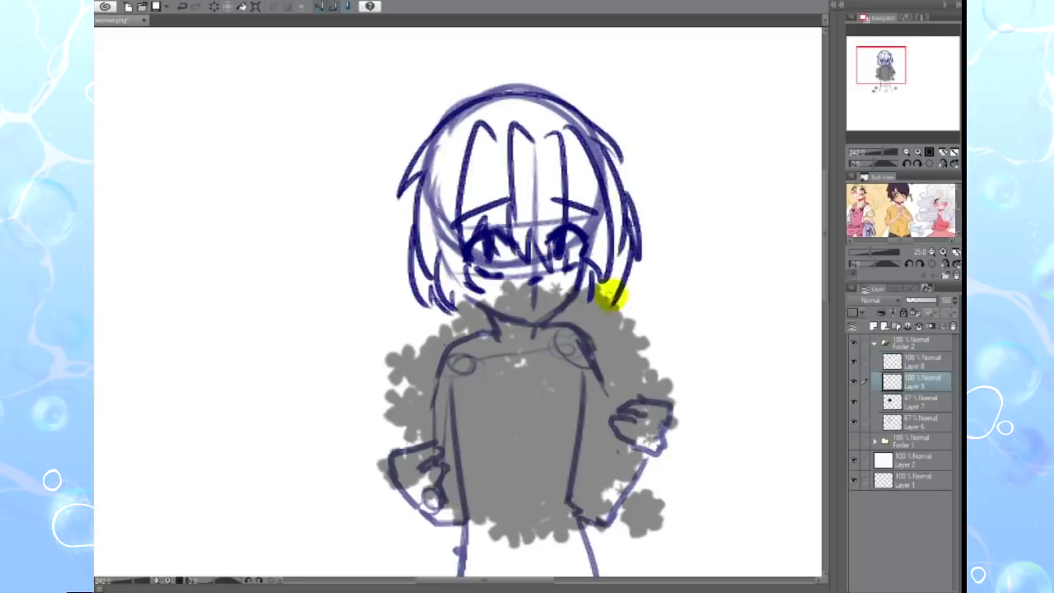
scroll(552, 284, "down", 2)
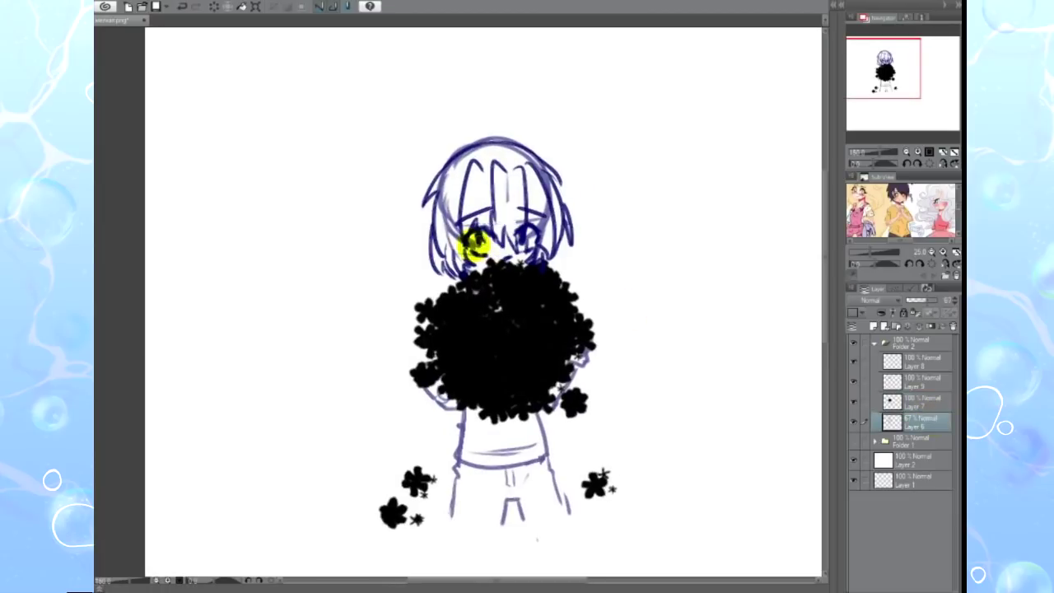
left_click_drag(436, 196, 438, 253)
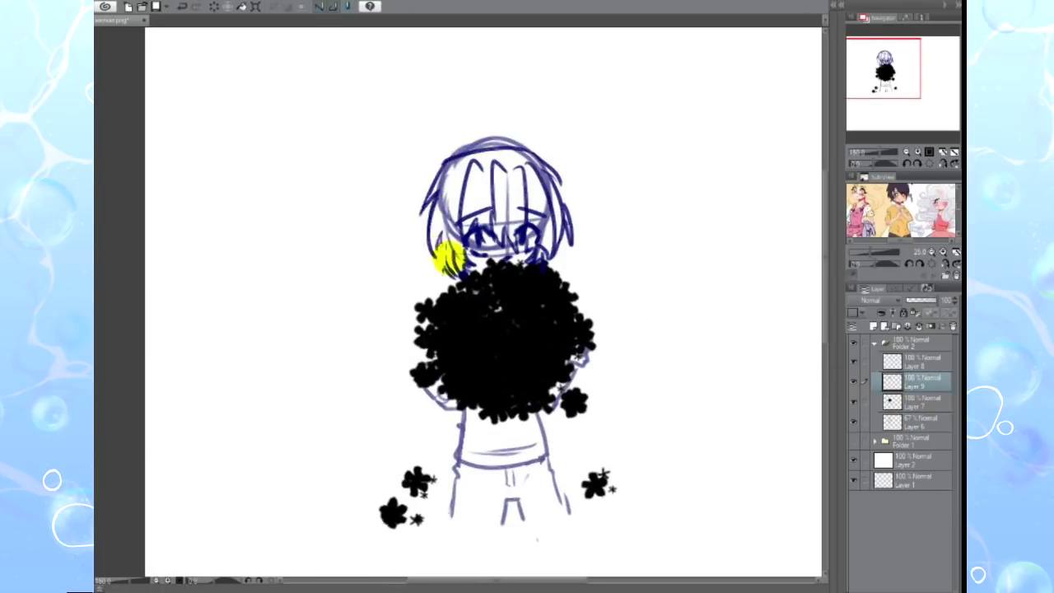
left_click_drag(511, 165, 492, 188)
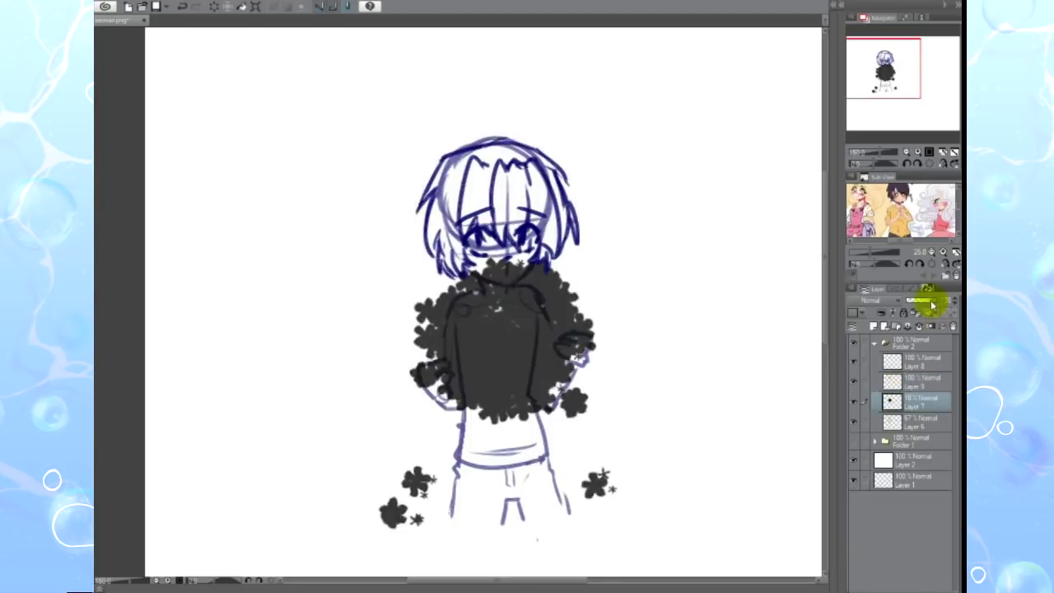
left_click(894, 345)
left_click_drag(619, 134, 522, 258)
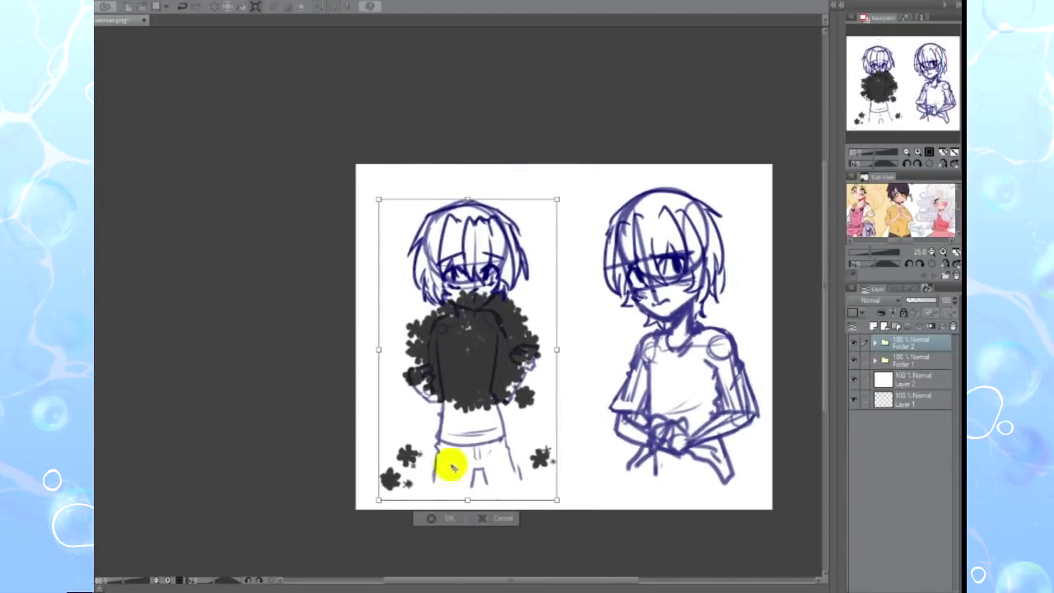
Resize the teen and chibi figures to their final scale
left_click_drag(698, 272, 716, 259)
left_click(910, 343)
left_click_drag(548, 207, 489, 276)
key("Return")
Add a lineart folder and fade both sketch folders to 49% opacity
left_click(922, 311)
left_click_drag(922, 311, 913, 301)
left_click(913, 360)
scroll(460, 297, "up", 5)
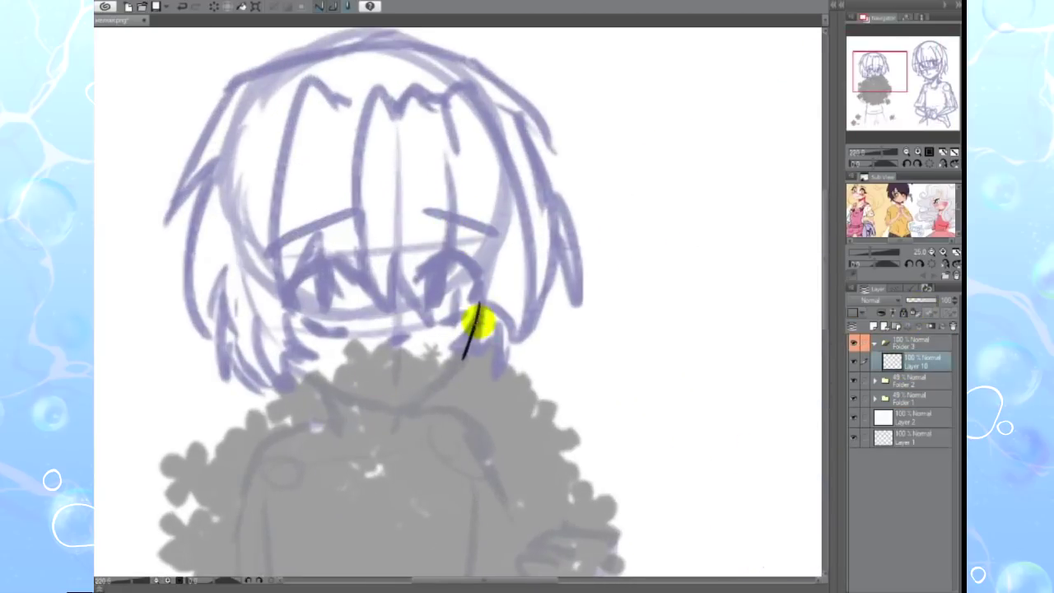
Ink the chibi's left hand outline and the arm below it in black
left_click_drag(318, 351, 284, 387)
left_click_drag(637, 370, 730, 141)
mouse_move(270, 430)
left_mouse_down()
mouse_move(322, 448)
mouse_move(263, 420)
left_mouse_up()
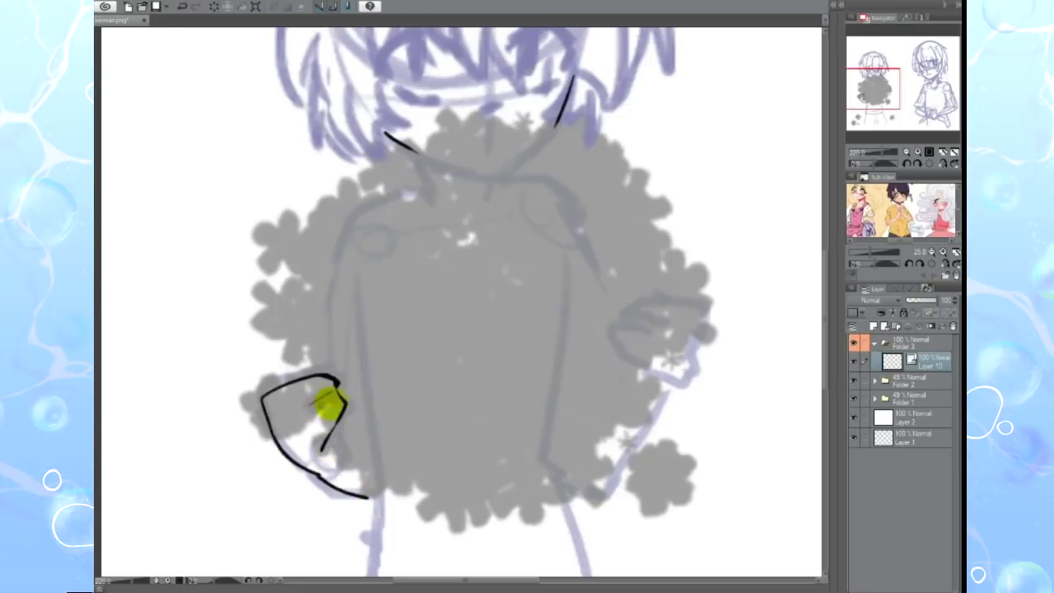
key("h")
left_click_drag(249, 399, 348, 498)
key("h")
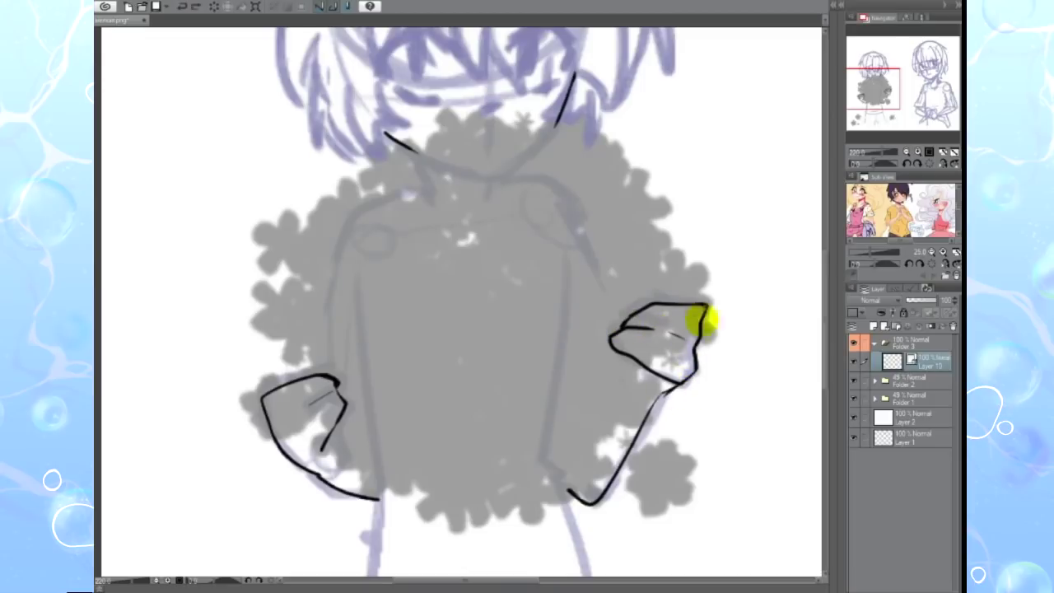
scroll(901, 94, "down", 3)
Ink the shirt's sides, hem and two fold lines
mouse_move(440, 306)
left_mouse_down()
mouse_move(428, 349)
mouse_move(473, 403)
left_mouse_up()
mouse_move(574, 303)
left_mouse_down()
mouse_move(565, 371)
mouse_move(478, 403)
left_mouse_up()
scroll(571, 382, "up", 2)
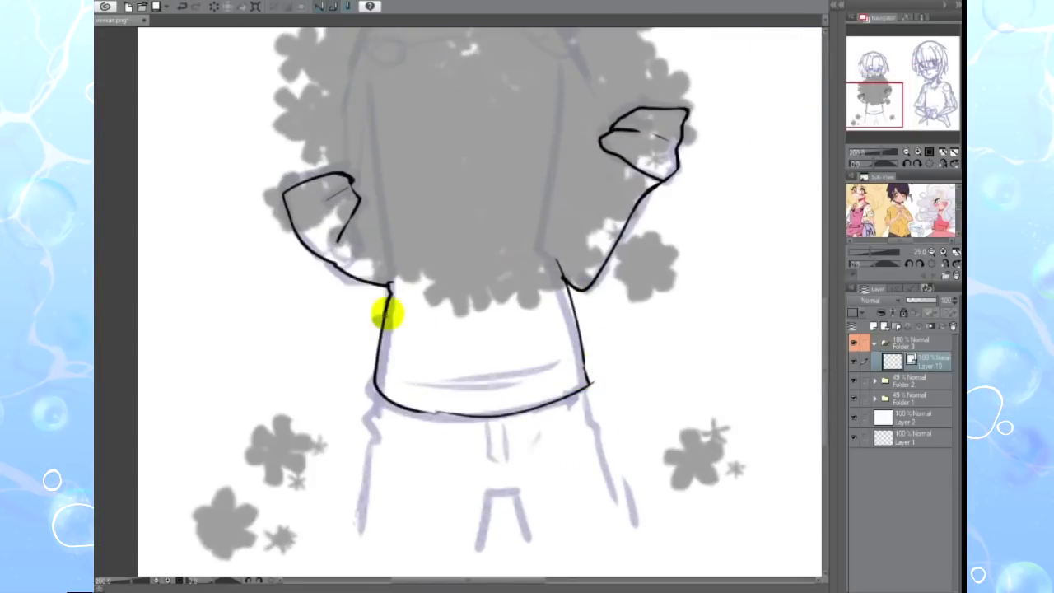
left_click_drag(412, 367, 560, 369)
left_click_drag(466, 340, 540, 368)
scroll(560, 264, "down", 2)
Ink both trouser legs, the inner-leg outline and the pocket lines
left_click_drag(392, 337, 374, 459)
left_click_drag(599, 326, 652, 465)
left_click_drag(499, 485, 543, 476)
left_click_drag(433, 359, 392, 399)
left_click_drag(568, 344, 605, 381)
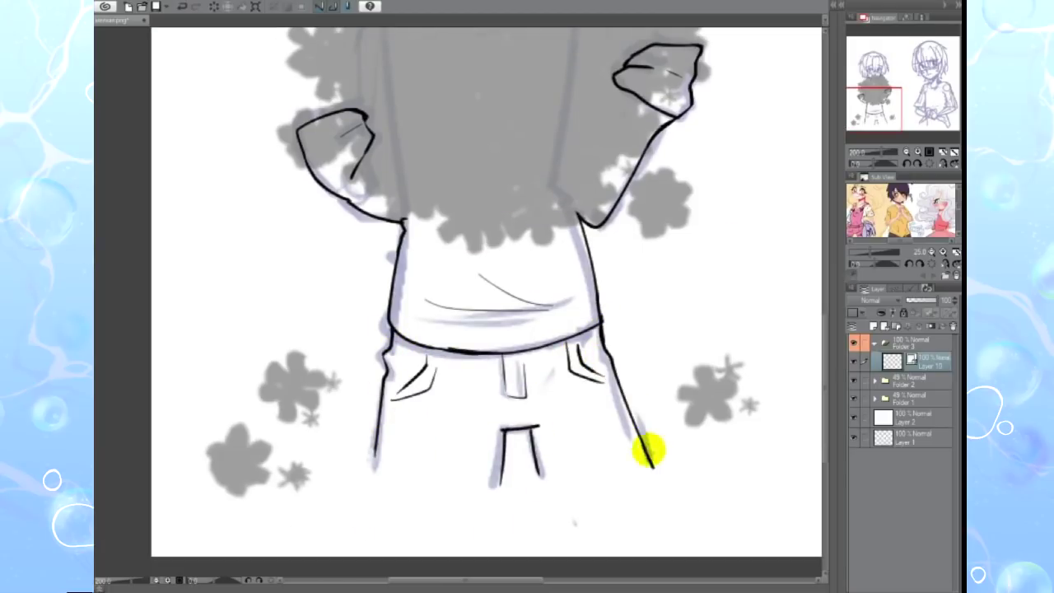
On a new layer, ink small face lines and the eye outline
key("ctrl+shift+n")
scroll(654, 466, "up", 5)
scroll(557, 148, "up", 2)
left_click_drag(531, 334, 553, 325)
left_click_drag(428, 268, 483, 245)
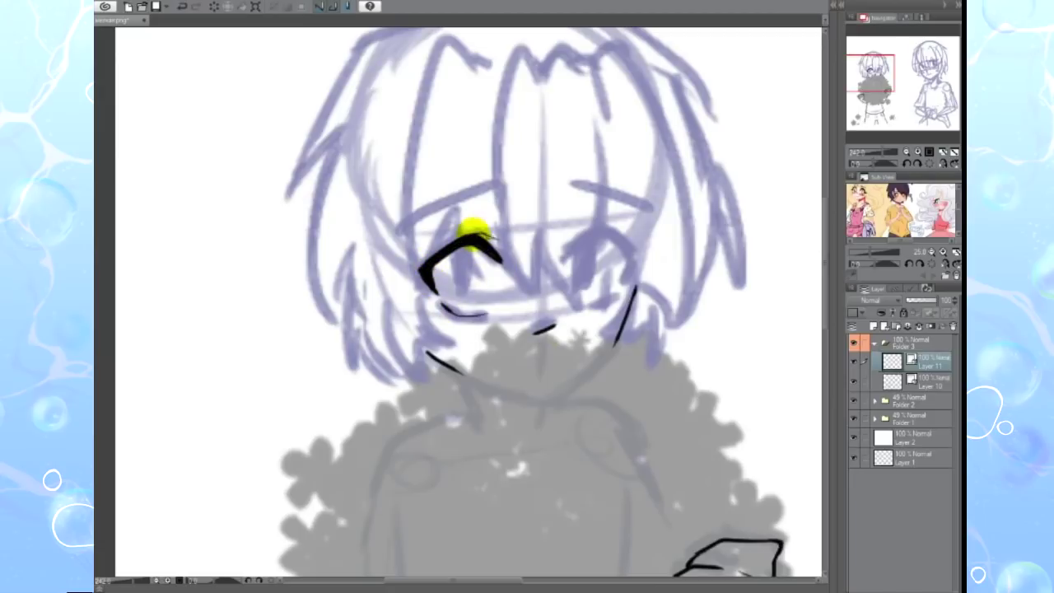
Ink the chibi's eyebrows, eye lashes, zigzag nose and a vertical oval pupil
left_click_drag(400, 222, 489, 193)
left_click_drag(444, 224, 494, 184)
key("h")
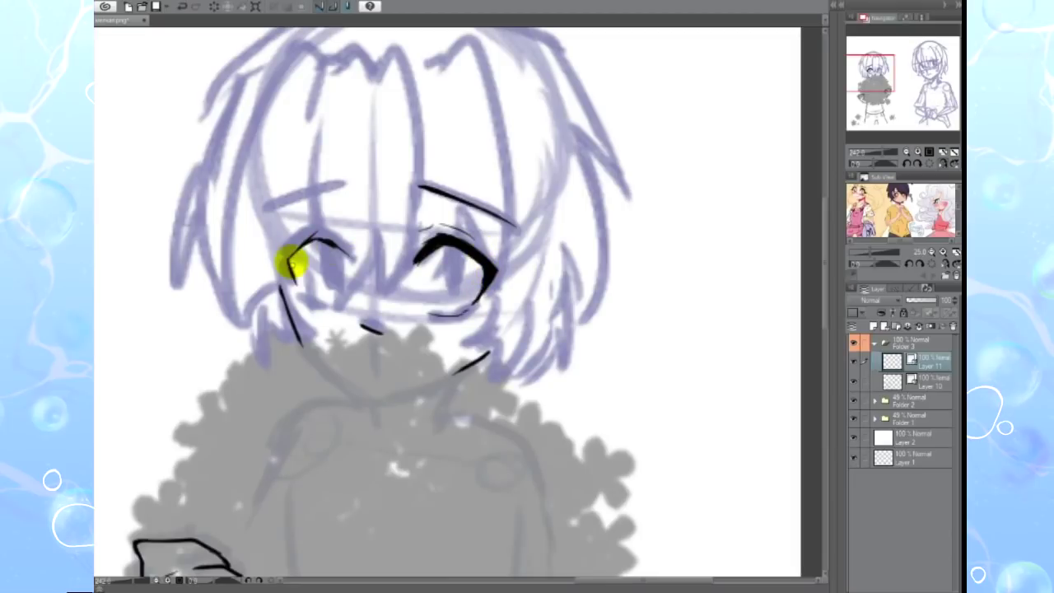
key("h")
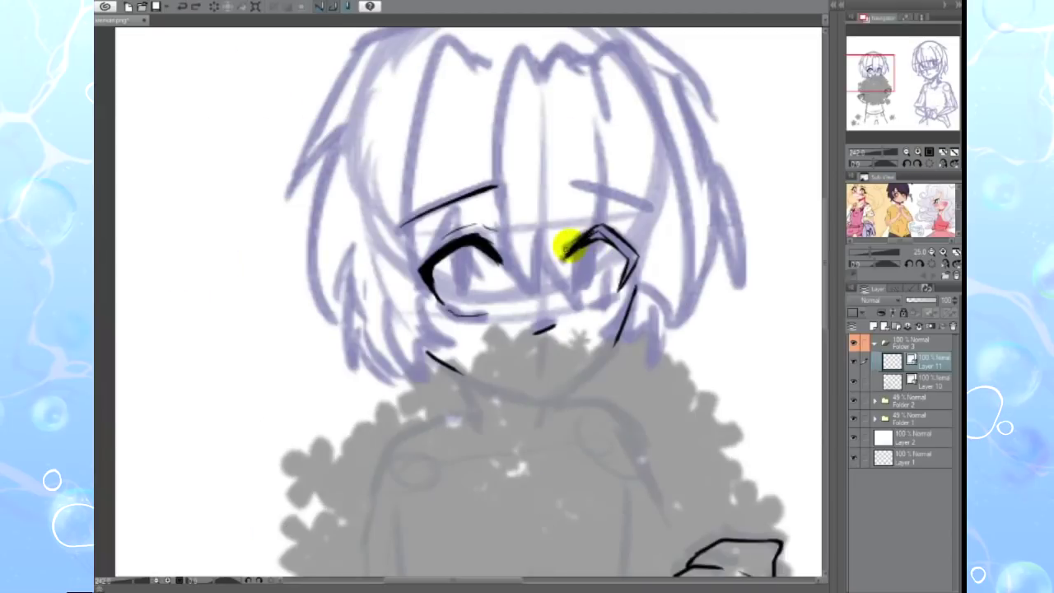
scroll(601, 239, "up", 1)
left_click_drag(659, 202, 566, 174)
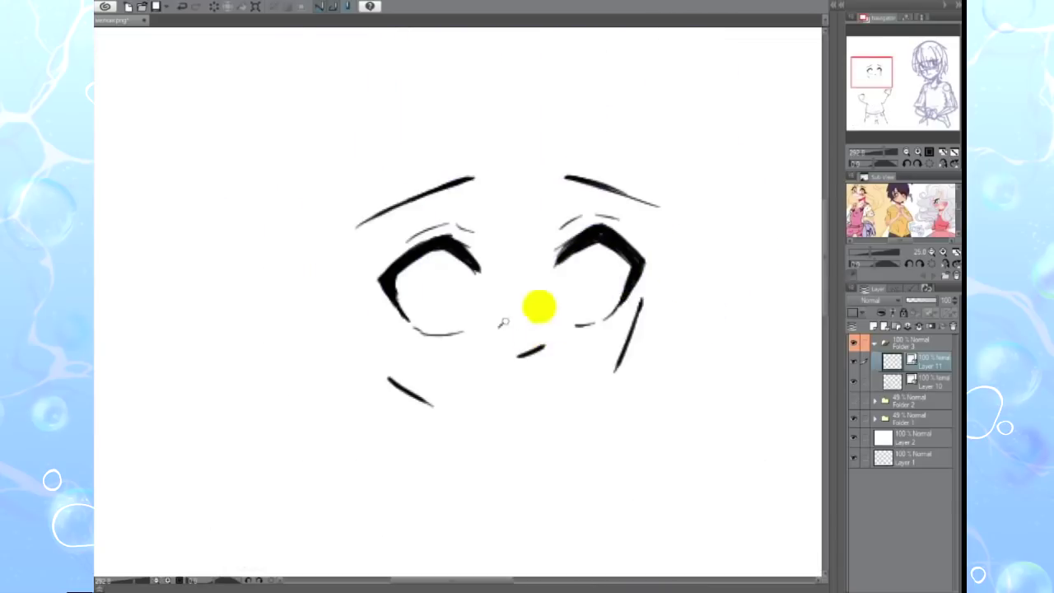
left_click_drag(502, 326, 539, 309)
left_click_drag(432, 240, 437, 307)
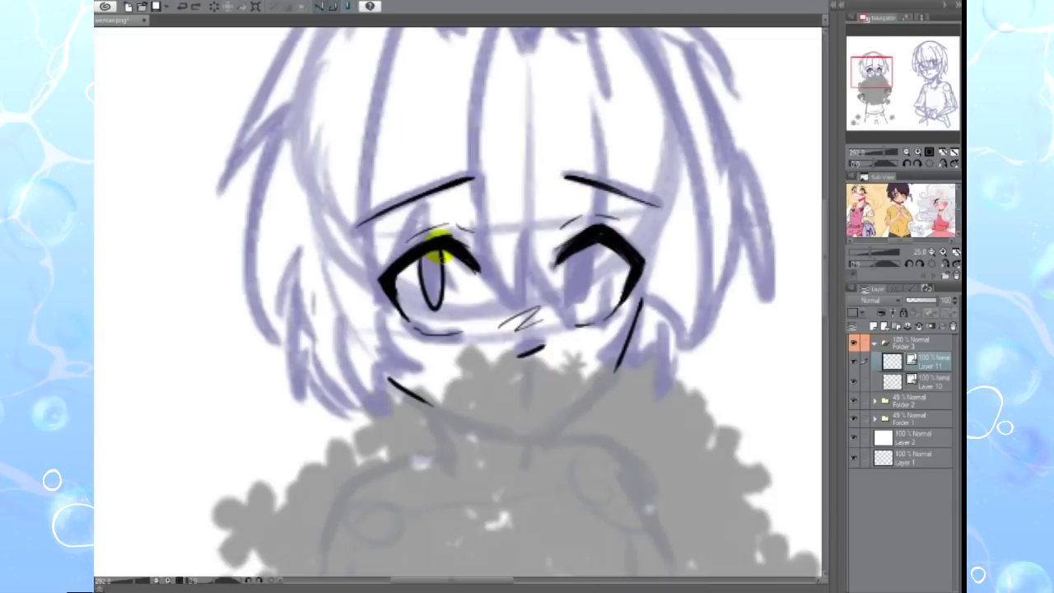
key("ctrl+h")
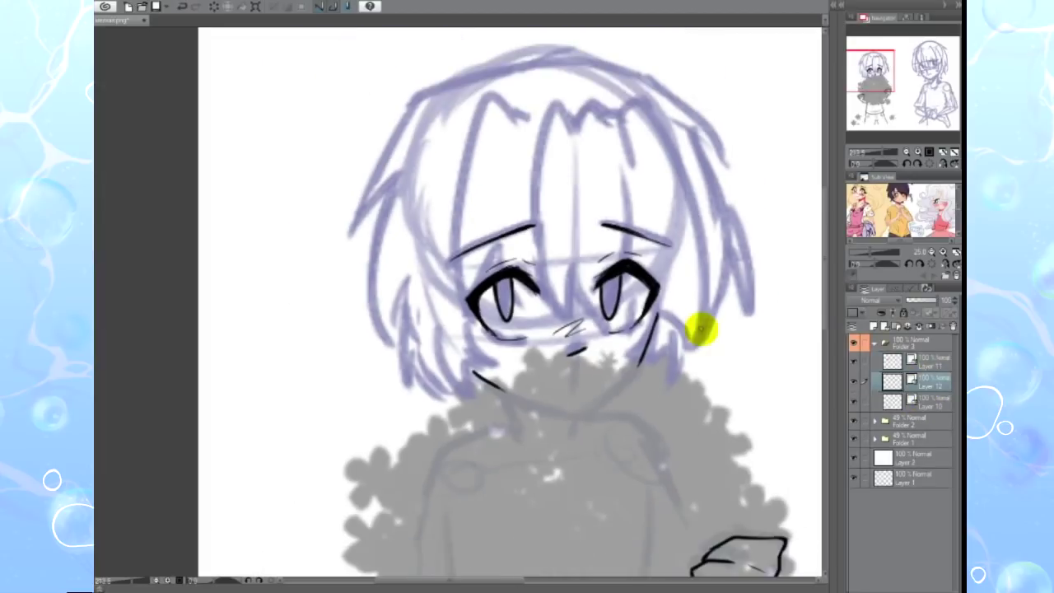
Ink black hair strands around the chibi's face, over the eyes and down to the chin
left_click_drag(568, 107, 557, 287)
key("ctrl+z")
left_click_drag(546, 112, 568, 329)
left_click_drag(604, 211, 598, 259)
left_click_drag(632, 110, 692, 329)
left_click_drag(630, 206, 658, 334)
mouse_move(527, 120)
left_mouse_down()
mouse_move(455, 240)
mouse_move(476, 336)
left_mouse_up()
left_click_drag(504, 262, 474, 401)
left_click_drag(462, 329, 494, 367)
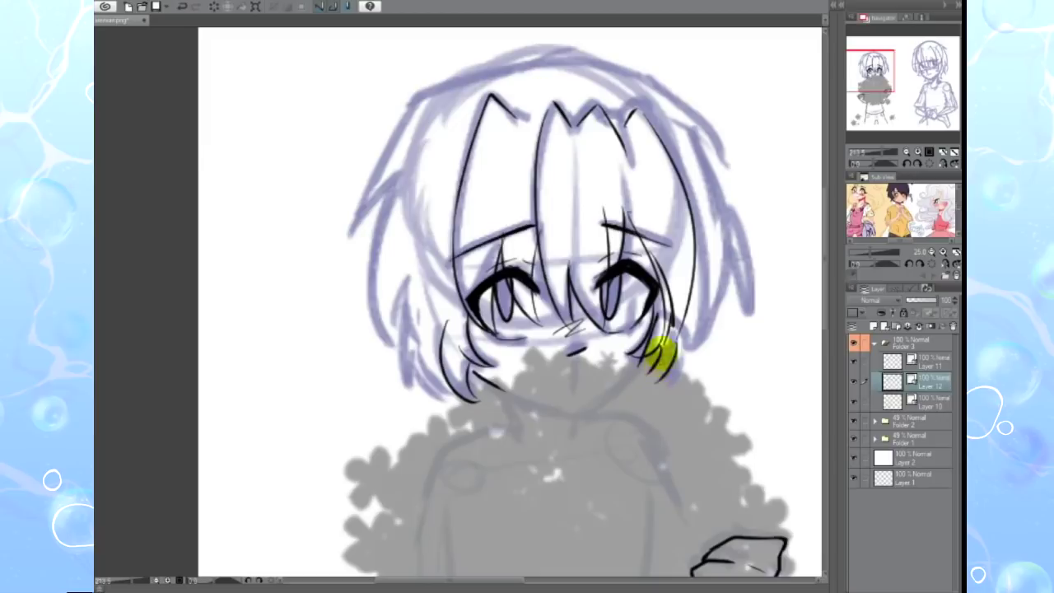
Outline the top and left of the hair and add long right-side strands
left_click_drag(428, 87, 395, 169)
left_click_drag(379, 239, 404, 338)
left_click_drag(396, 280, 449, 391)
key("h")
left_click_drag(313, 70, 239, 115)
key("h")
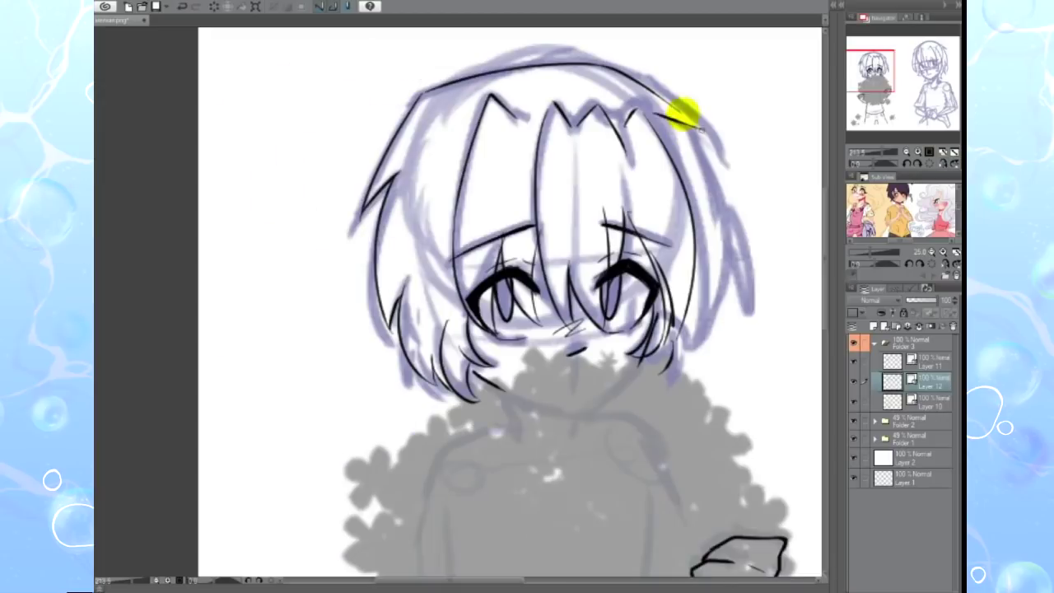
left_click_drag(694, 125, 705, 301)
left_click_drag(716, 197, 755, 282)
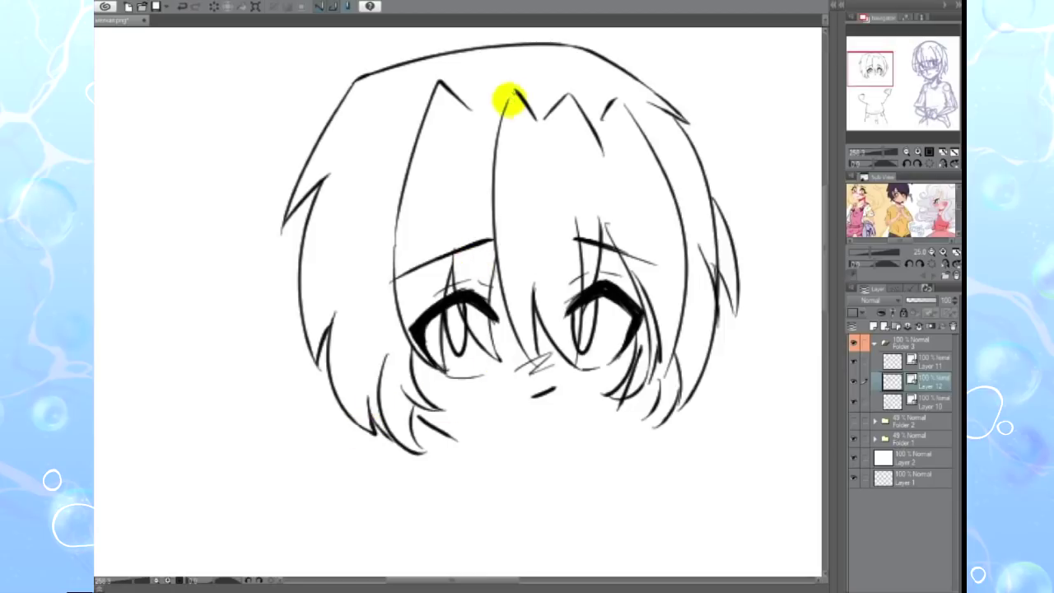
left_click_drag(714, 275, 664, 376)
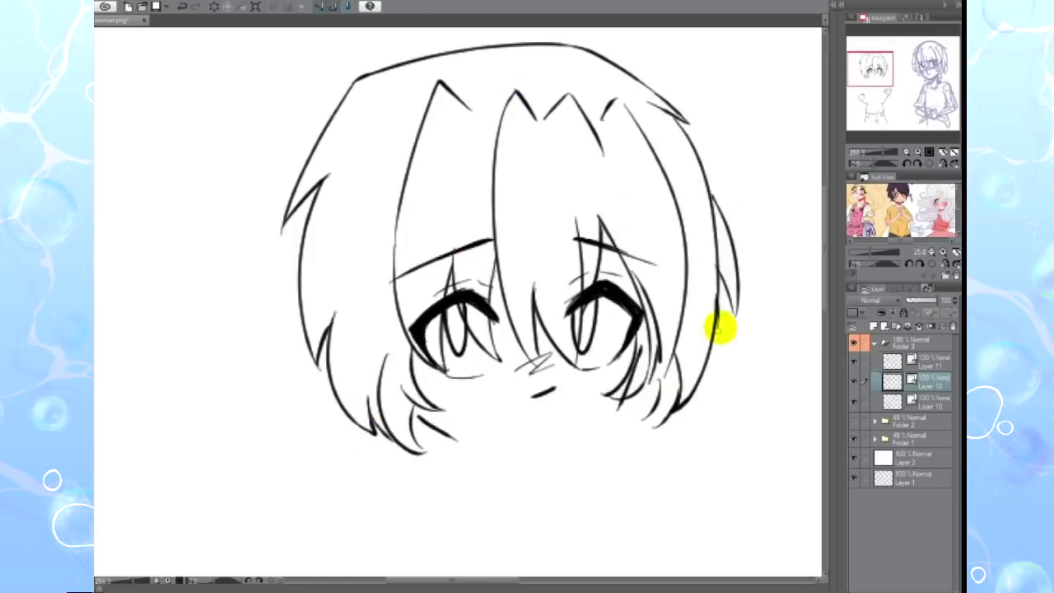
left_click_drag(710, 335, 716, 276)
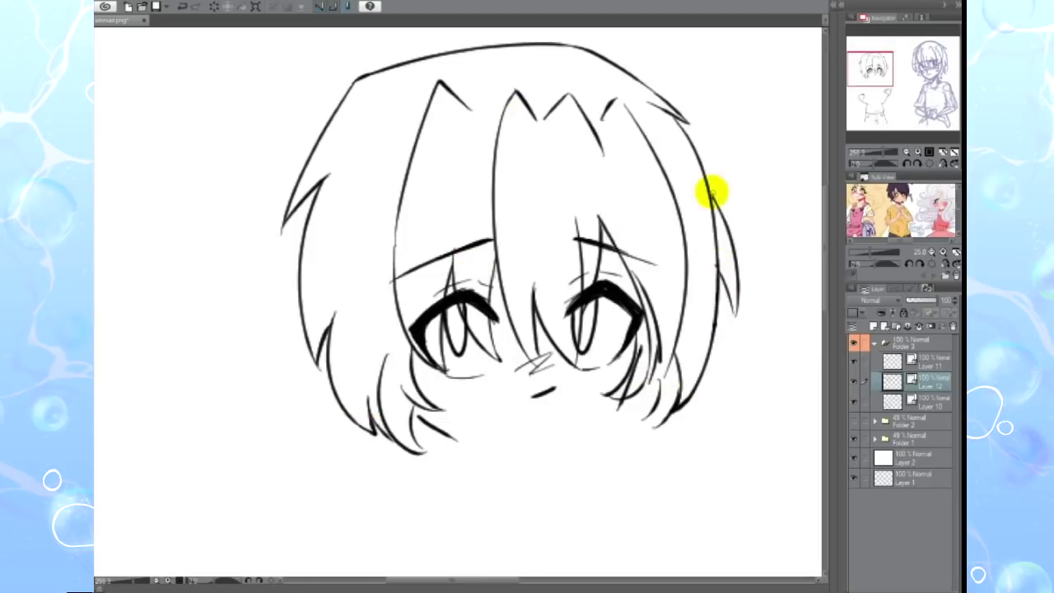
Darken the bouquet to solid black and stamp small flowers around its edge
scroll(400, 197, "down", 2)
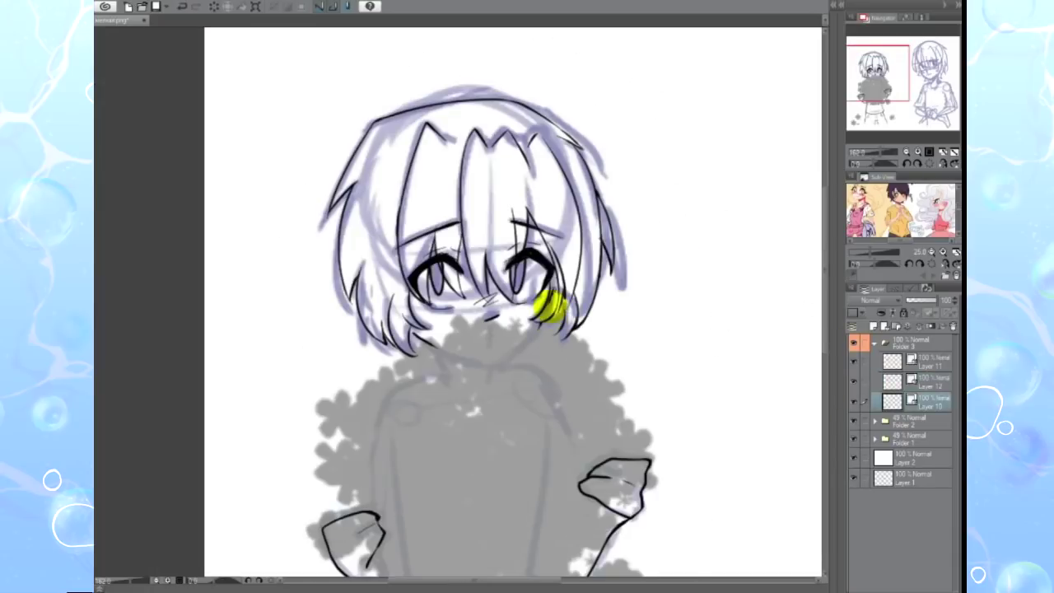
left_click_drag(877, 423, 905, 438)
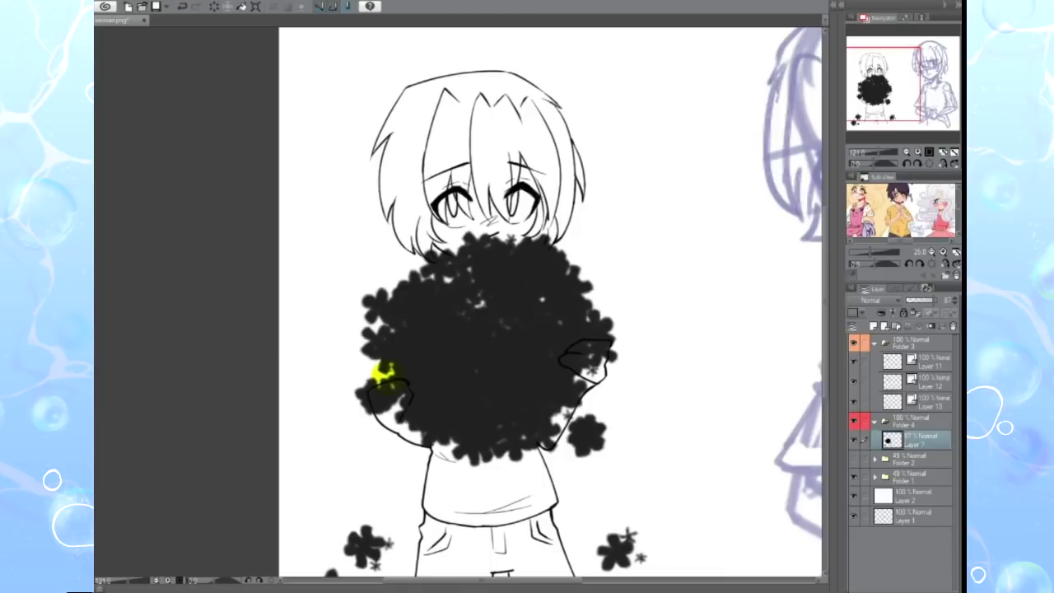
mouse_move(370, 372)
left_mouse_down()
mouse_move(527, 238)
mouse_move(357, 383)
mouse_move(457, 484)
left_mouse_up()
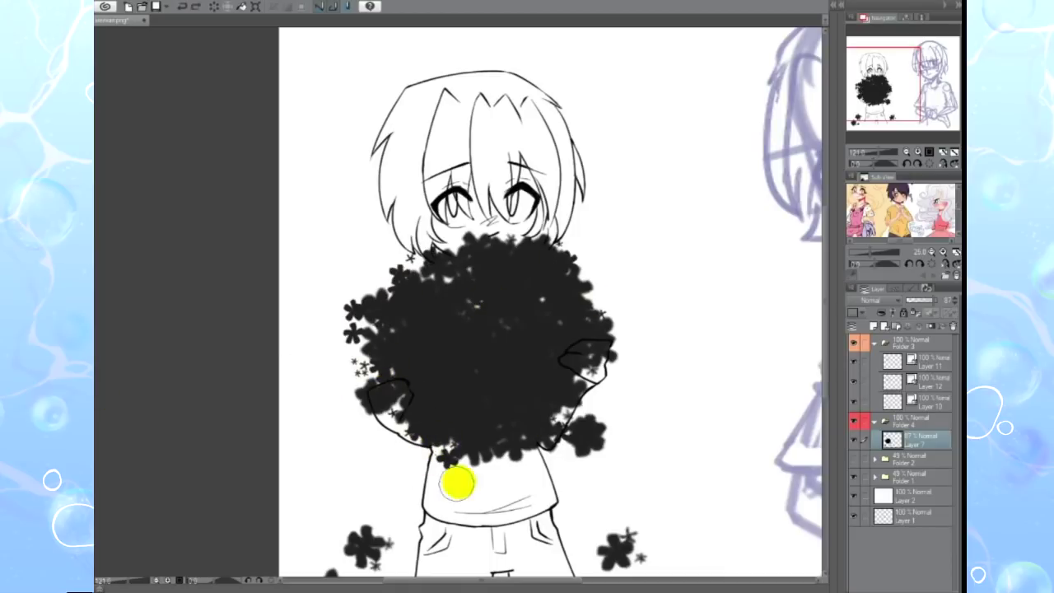
scroll(470, 428, "down", 2)
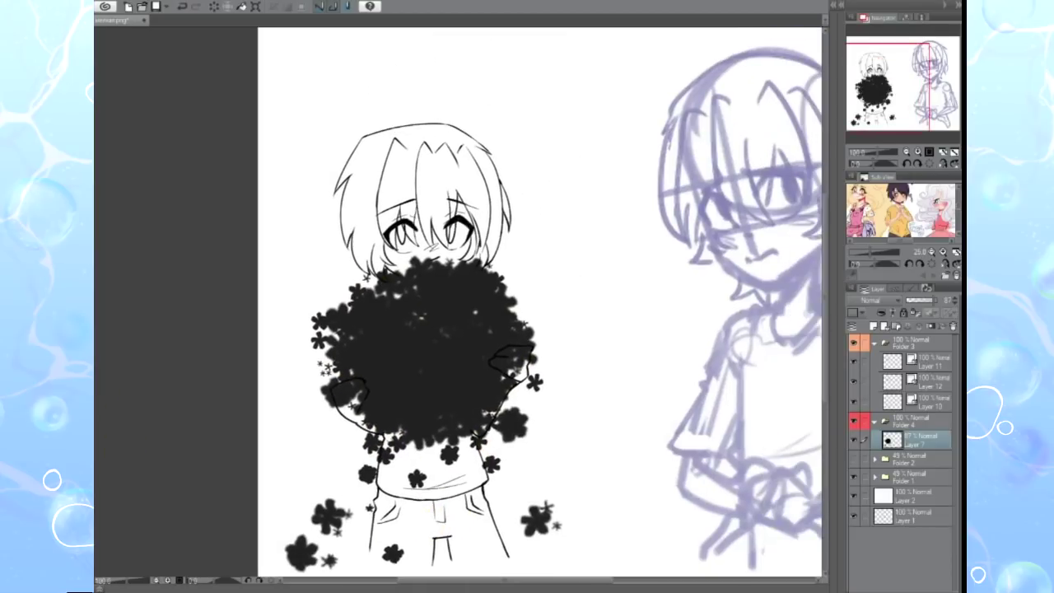
Ink the teen's jawline, right side of the neck and T-shirt collar
scroll(566, 113, "right", 5)
scroll(566, 112, "up", 3)
left_click_drag(356, 185, 617, 209)
left_click_drag(605, 265, 599, 366)
key("h")
key("h")
scroll(550, 130, "down", 3)
mouse_move(504, 191)
left_mouse_down()
mouse_move(548, 148)
mouse_move(471, 144)
mouse_move(375, 199)
left_mouse_up()
Ink the shoulder, chest, sleeve edges and fold, and the torso's left side
scroll(631, 141, "down", 2)
mouse_move(600, 197)
left_mouse_down()
mouse_move(635, 302)
mouse_move(733, 395)
left_mouse_up()
left_click_drag(717, 212, 769, 393)
left_click_drag(649, 335, 712, 361)
scroll(743, 230, "down", 1)
left_click_drag(430, 170, 431, 336)
mouse_move(392, 170)
left_mouse_down()
mouse_move(369, 189)
mouse_move(315, 299)
left_mouse_up()
scroll(315, 298, "down", 1)
left_click_drag(475, 342, 553, 366)
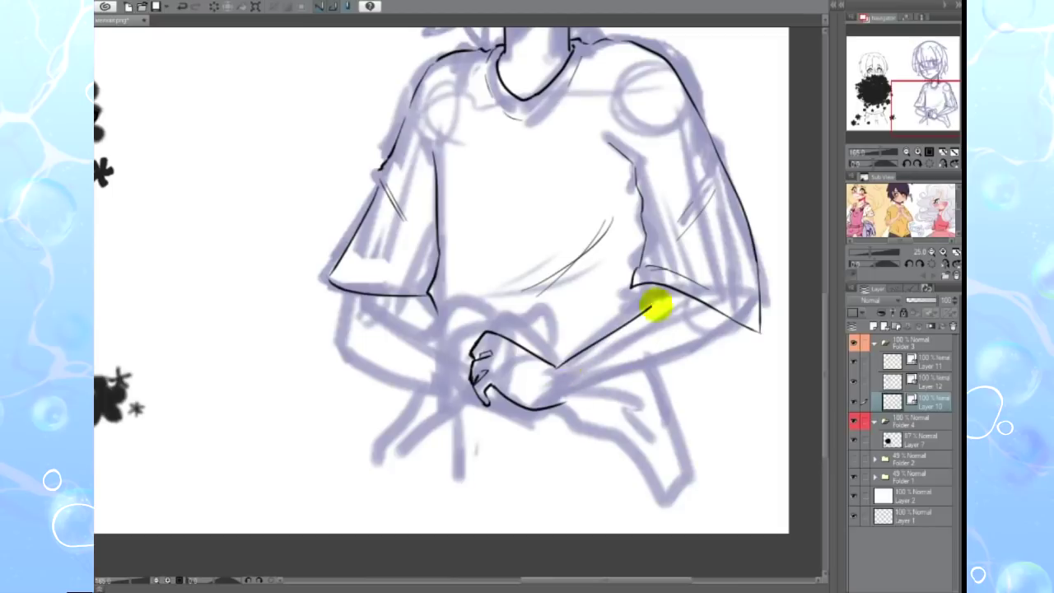
Select the hand, then rotate and move it into place
left_click_drag(494, 297, 485, 301)
key("ctrl+t")
mouse_move(414, 291)
left_mouse_down()
mouse_move(527, 371)
mouse_move(569, 355)
left_mouse_up()
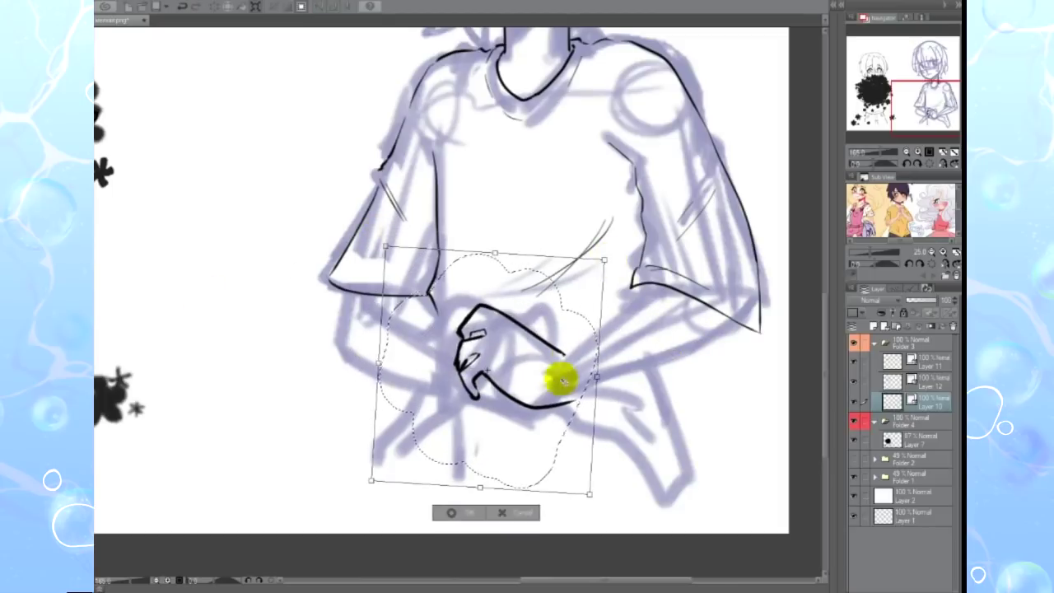
key("Return")
left_click(325, 499)
Draw the lower arm and forearm contours leading to the thumb and fingers
left_click_drag(560, 397, 743, 326)
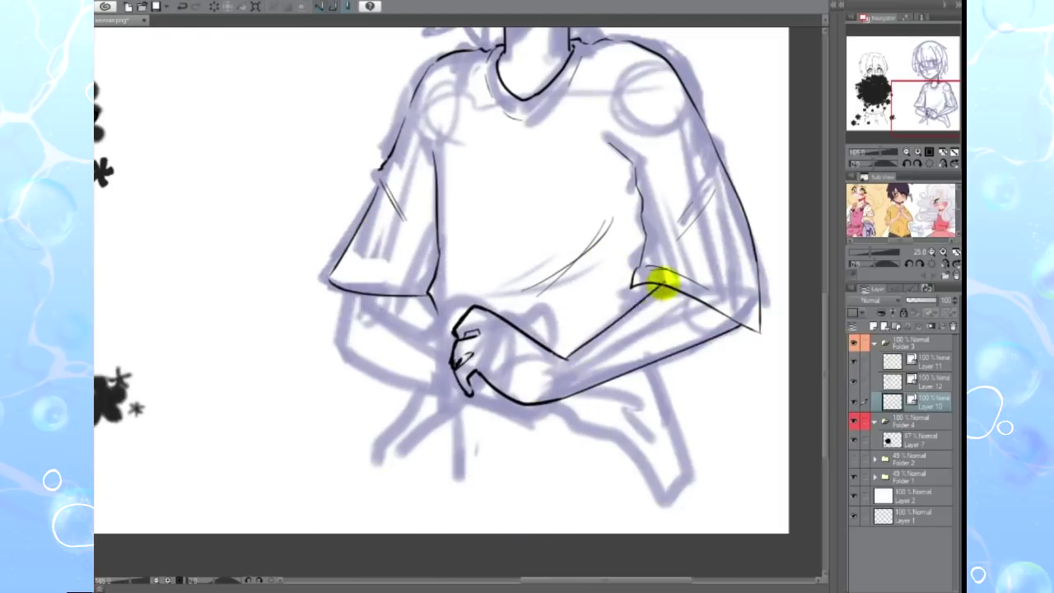
scroll(665, 284, "down", 2)
left_click(858, 458)
scroll(569, 357, "up", 2)
left_click_drag(478, 323, 491, 286)
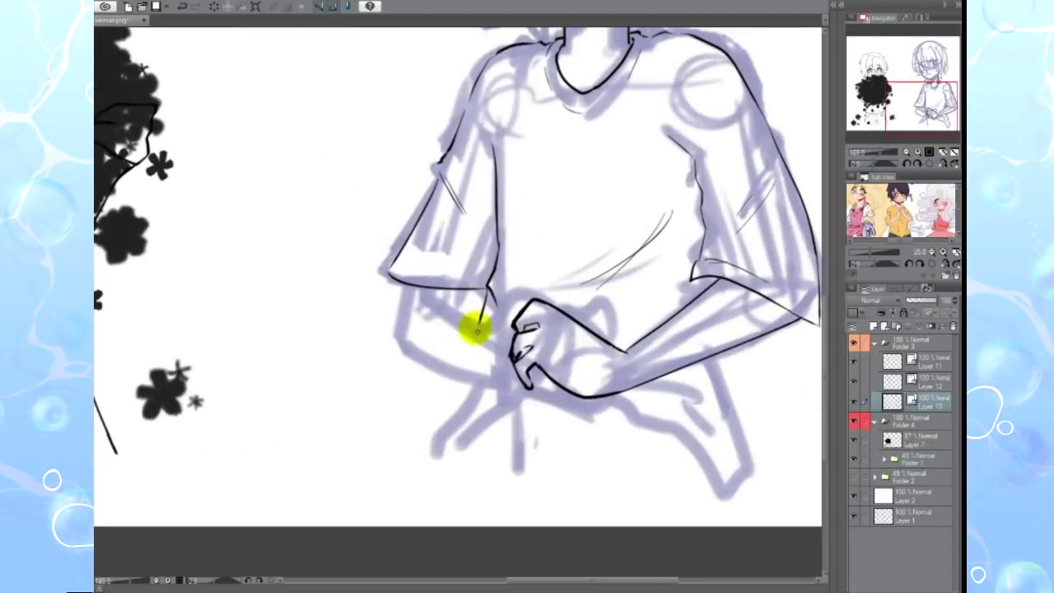
left_click_drag(499, 377, 397, 344)
left_click_drag(553, 294, 613, 344)
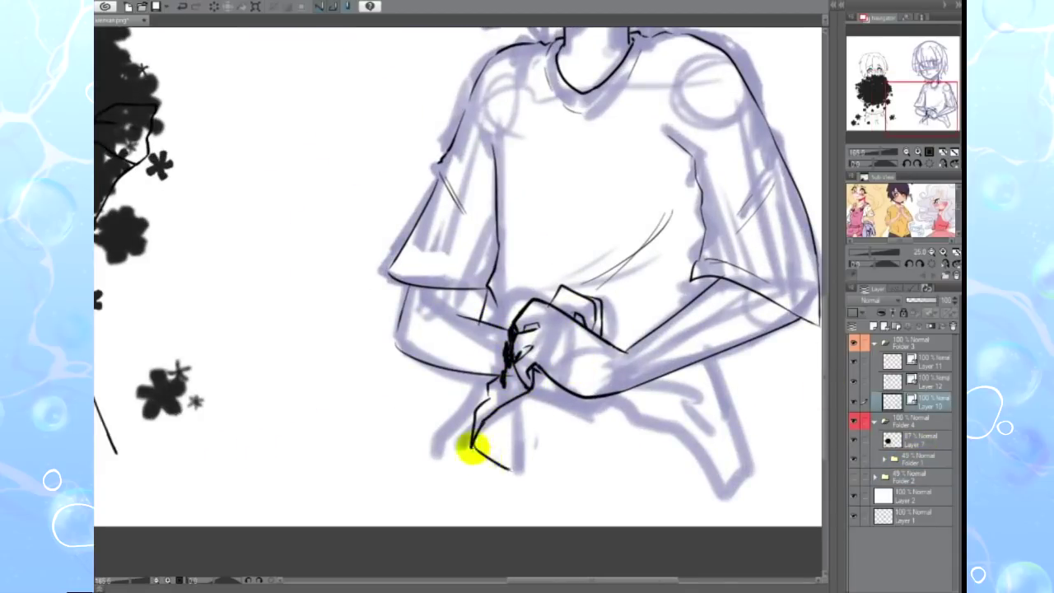
Draw the shirt fold below the hand and the right side down to the hem
mouse_move(533, 385)
left_mouse_down()
mouse_move(631, 423)
mouse_move(723, 485)
left_mouse_up()
left_click_drag(718, 358, 732, 493)
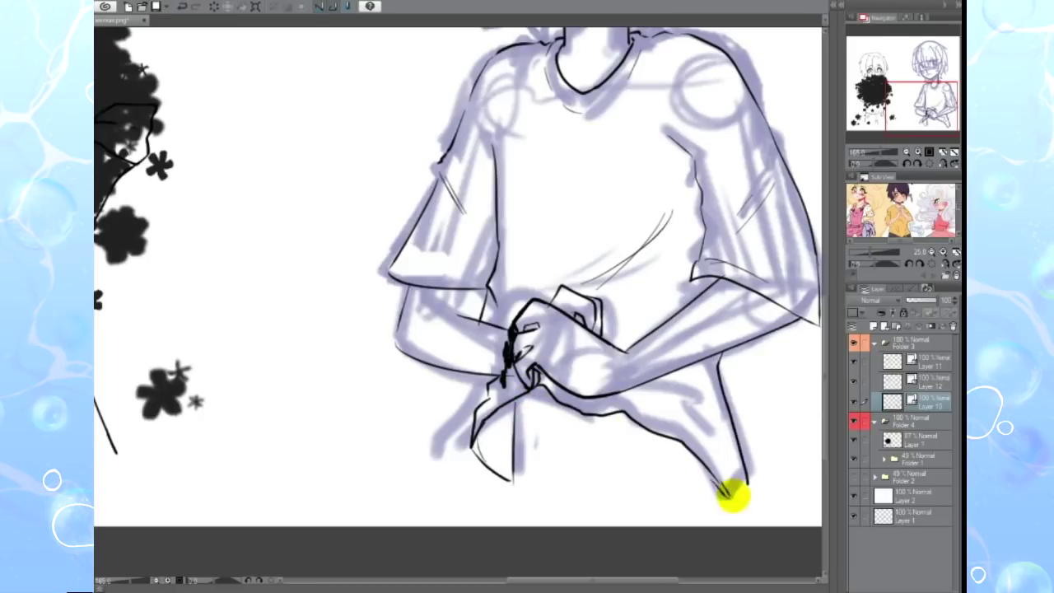
left_click_drag(632, 399, 732, 493)
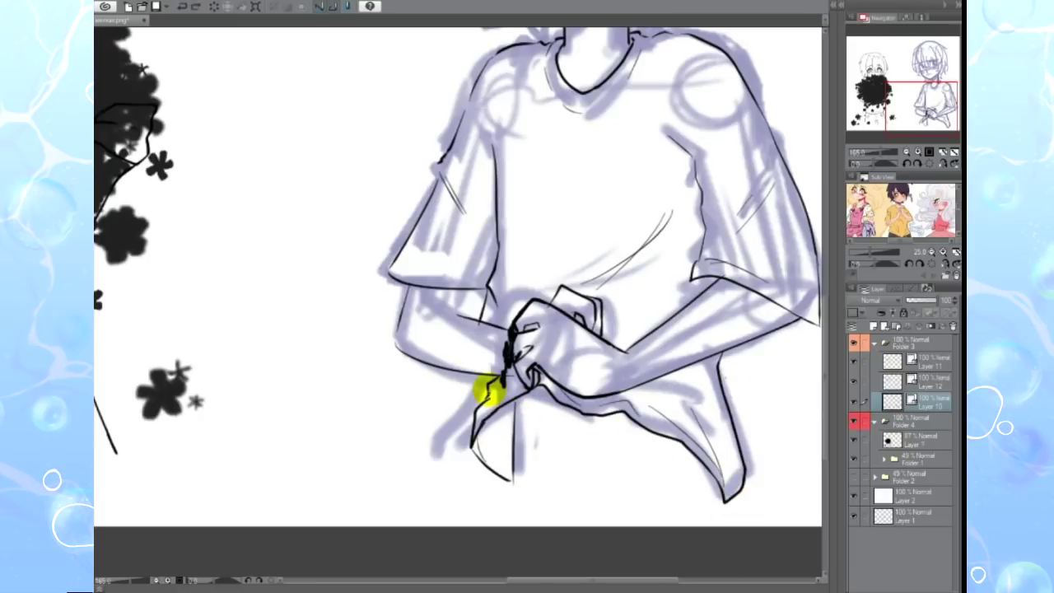
scroll(658, 332, "down", 5)
scroll(543, 349, "up", 5)
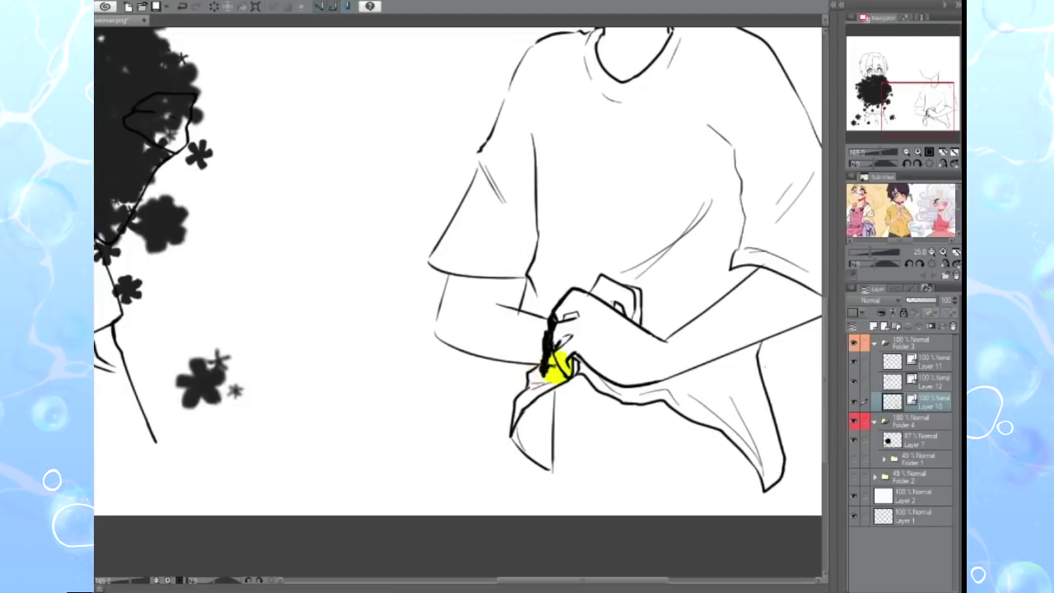
scroll(442, 270, "down", 5)
scroll(274, 258, "up", 5)
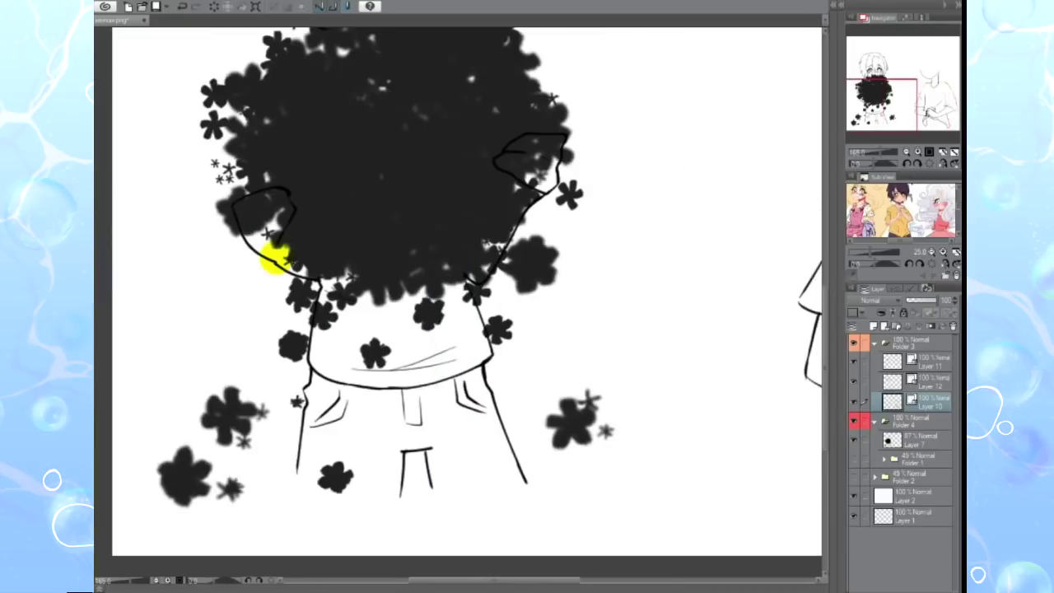
scroll(278, 240, "down", 5)
scroll(596, 382, "up", 5)
scroll(565, 238, "down", 5)
scroll(659, 277, "up", 5)
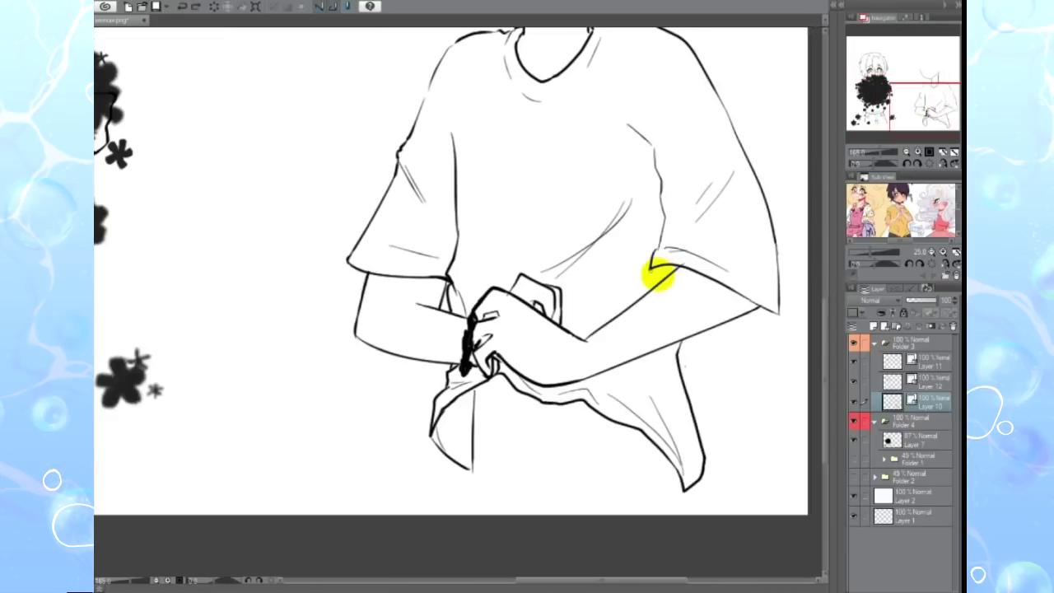
scroll(776, 305, "up", 1)
scroll(776, 306, "up", 1)
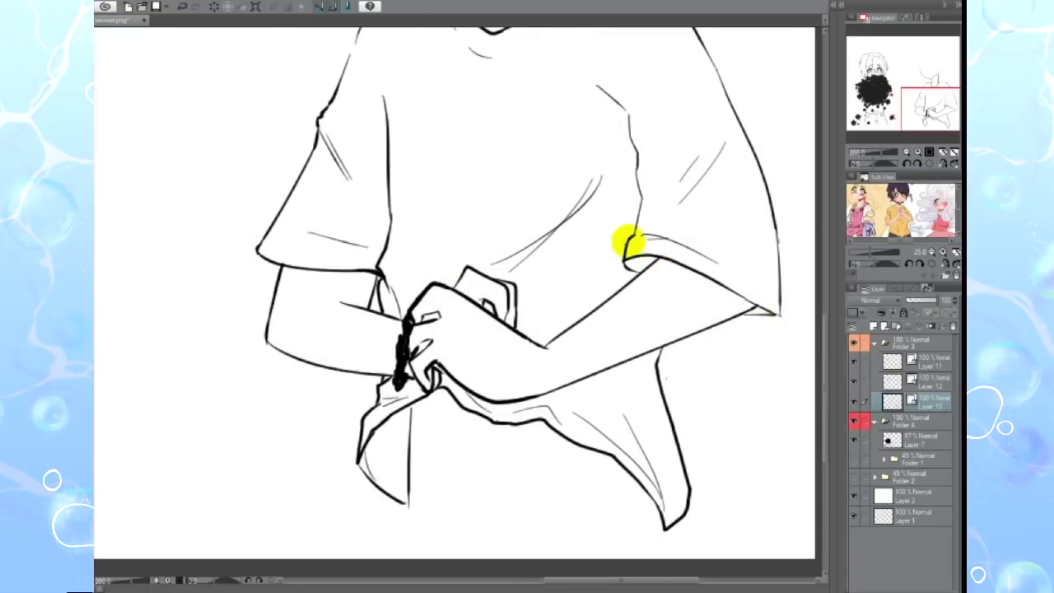
scroll(628, 241, "up", 1)
Fill solid black shadows at the sleeve corner, the shirt fold and under the jaw
left_click(941, 122)
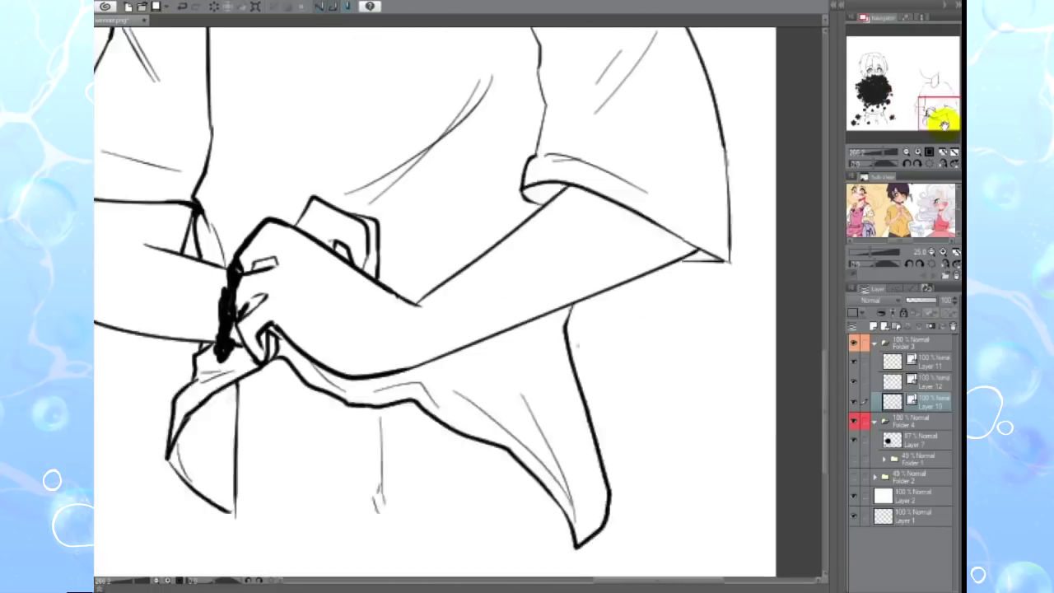
left_click_drag(941, 122, 943, 121)
left_click_drag(650, 266, 674, 265)
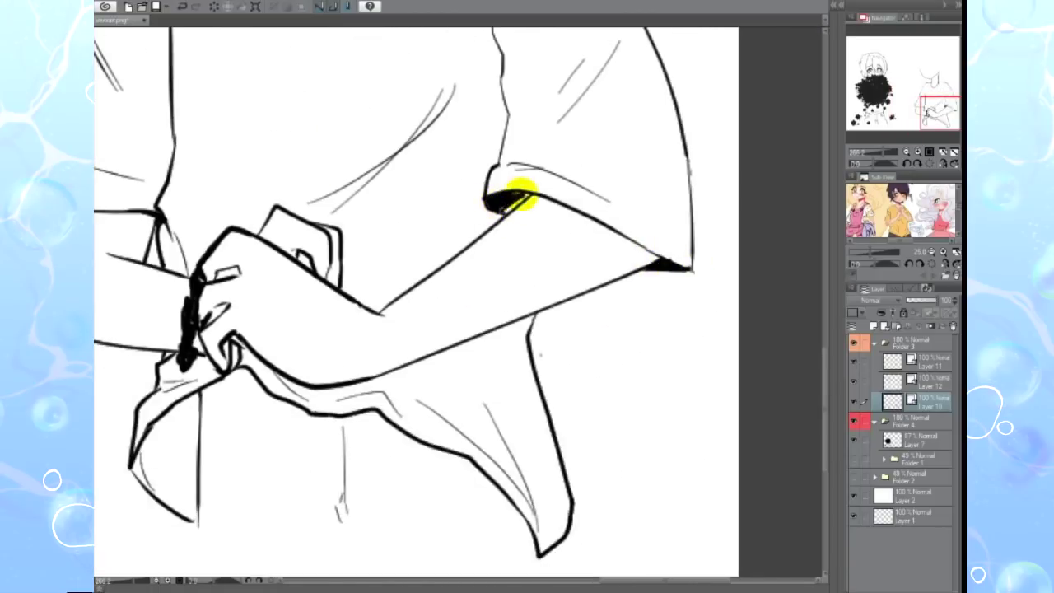
left_click(914, 152)
mouse_move(395, 329)
left_mouse_down()
mouse_move(423, 317)
mouse_move(404, 470)
mouse_move(387, 442)
mouse_move(387, 379)
left_mouse_up()
scroll(417, 475, "down", 2)
scroll(477, 354, "down", 2)
scroll(538, 239, "up", 2)
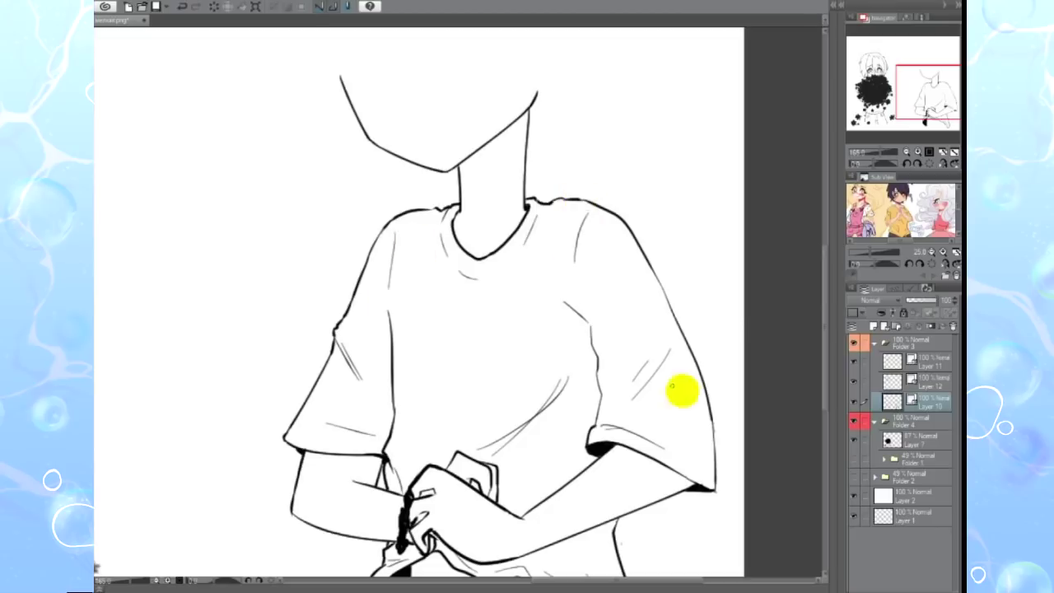
scroll(444, 181, "up", 1)
scroll(465, 141, "up", 1)
left_click_drag(416, 188, 499, 129)
scroll(499, 129, "down", 3)
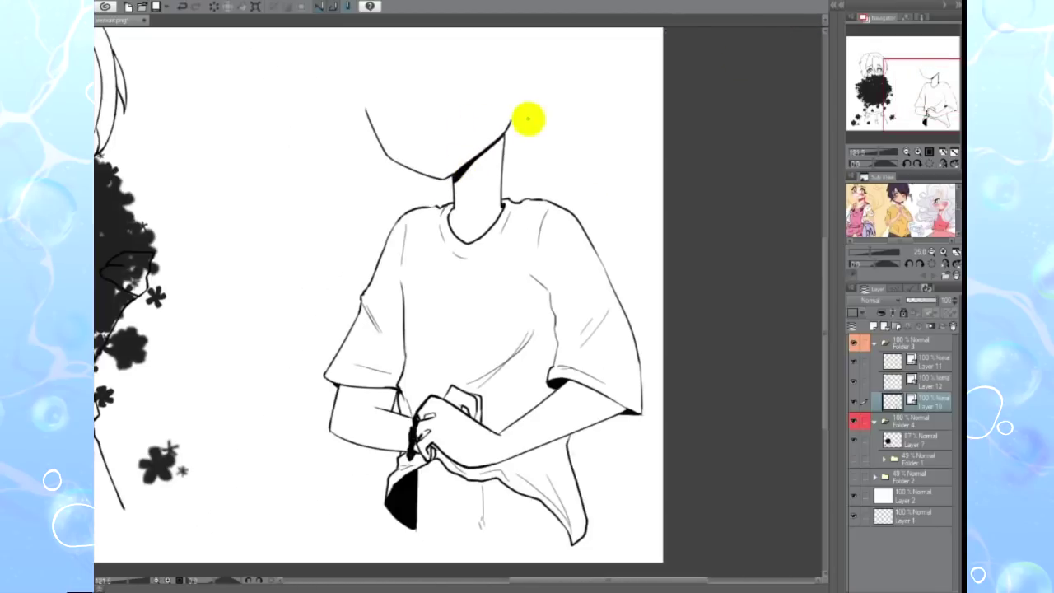
scroll(512, 344, "up", 3)
scroll(522, 188, "up", 1)
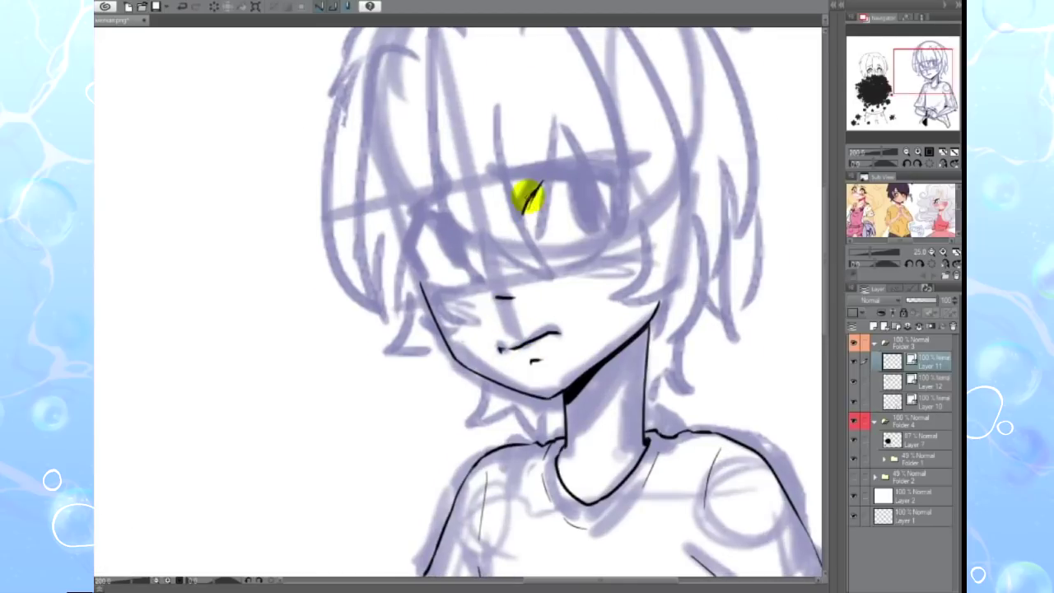
Outline both of the teen's eyes with upper eyelids and lower lids
scroll(522, 186, "up", 1)
mouse_move(521, 186)
left_mouse_down()
mouse_move(623, 169)
mouse_move(630, 242)
left_mouse_up()
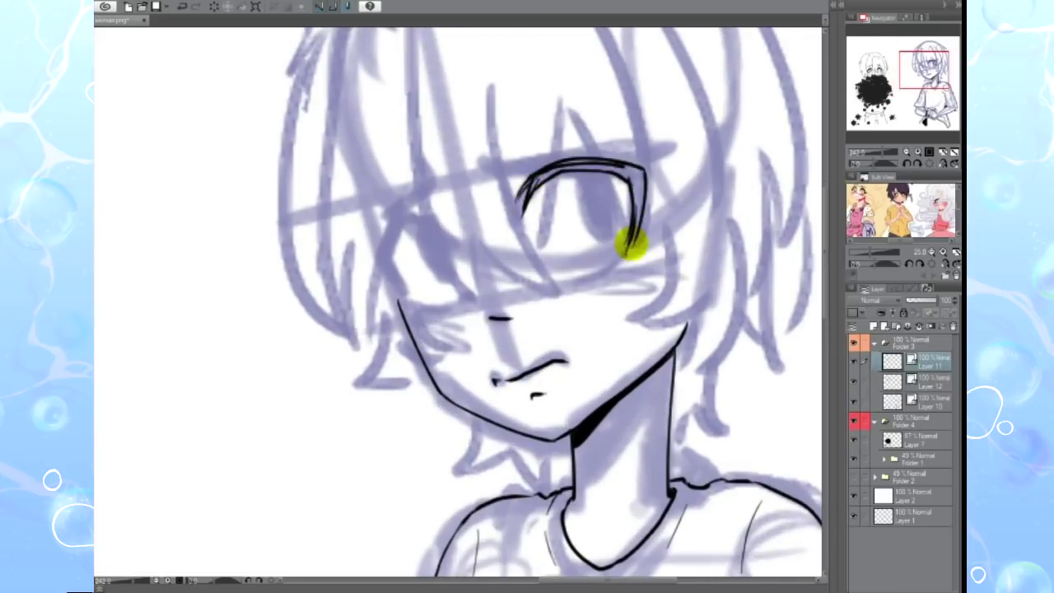
left_click_drag(482, 164, 663, 149)
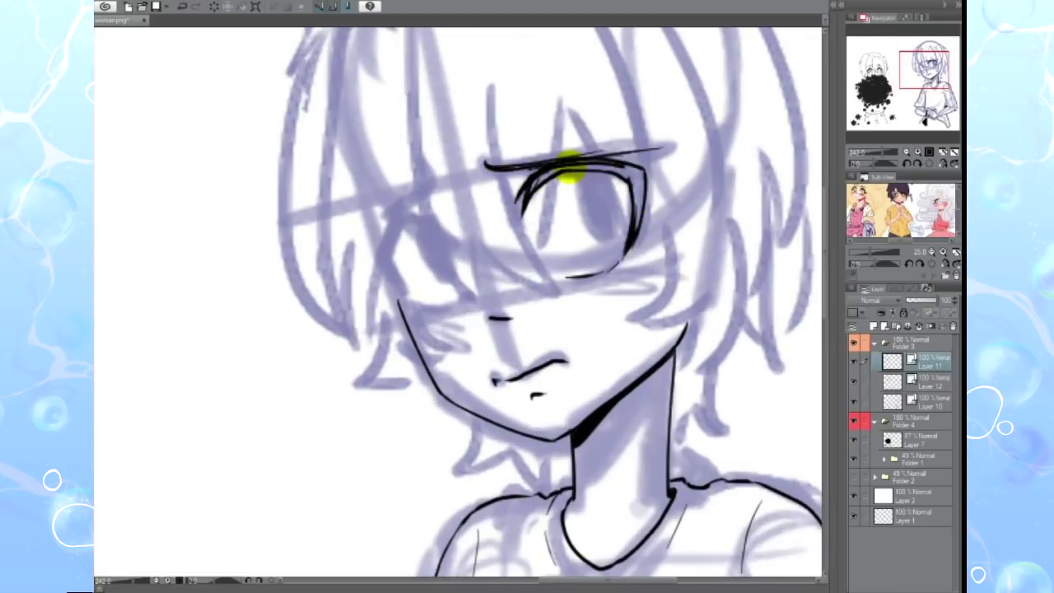
scroll(638, 170, "up", 1)
mouse_move(458, 239)
left_mouse_down()
mouse_move(529, 216)
mouse_move(527, 309)
left_mouse_up()
mouse_move(528, 207)
left_mouse_down()
mouse_move(522, 318)
mouse_move(445, 333)
left_mouse_up()
left_click(853, 438)
left_click(942, 171)
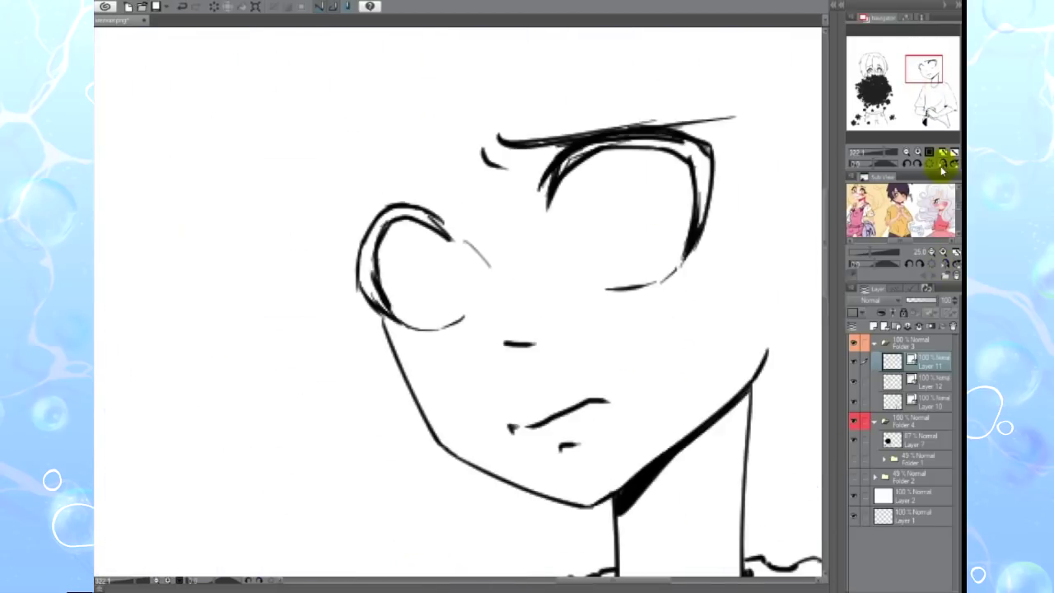
left_click(854, 439)
Add a forehead hair stroke and thicken the upper eyelid, checking against the rough sketch
left_click_drag(341, 224, 422, 143)
scroll(376, 164, "down", 1)
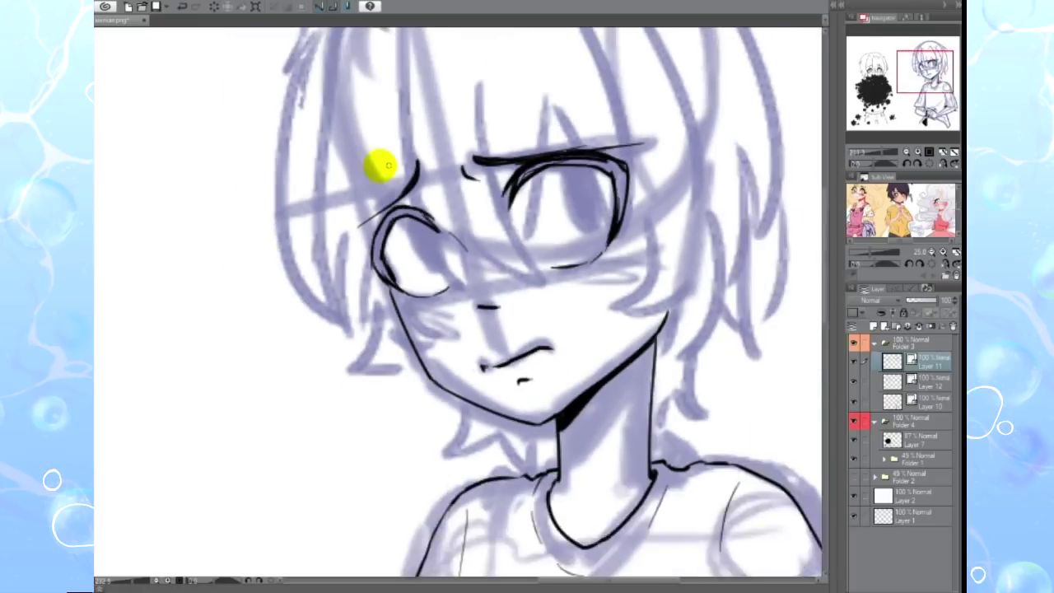
left_click_drag(530, 167, 643, 173)
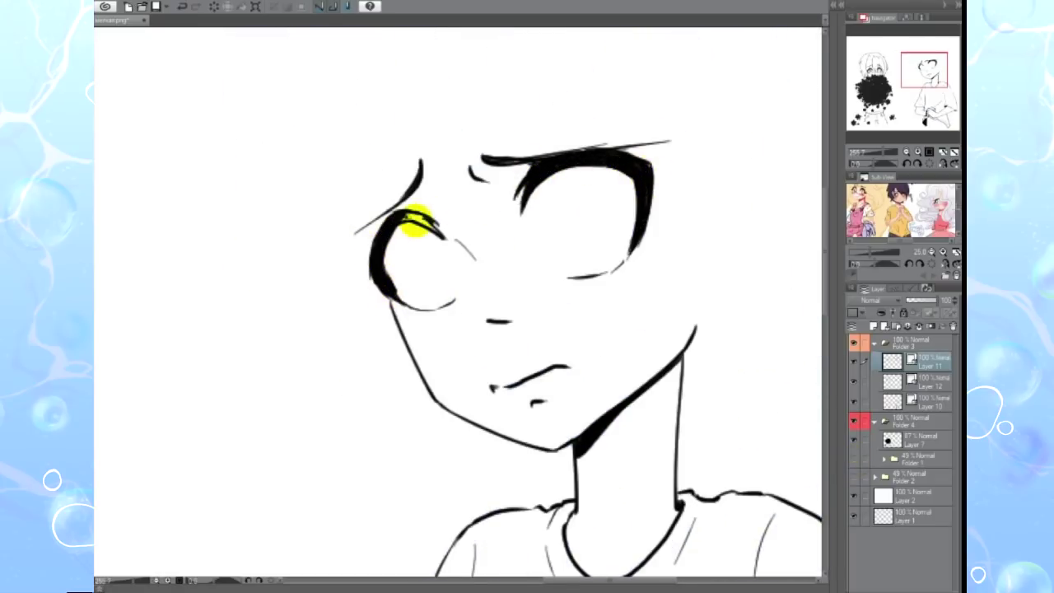
key("ctrl+shift+h")
key("ctrl+shift+h")
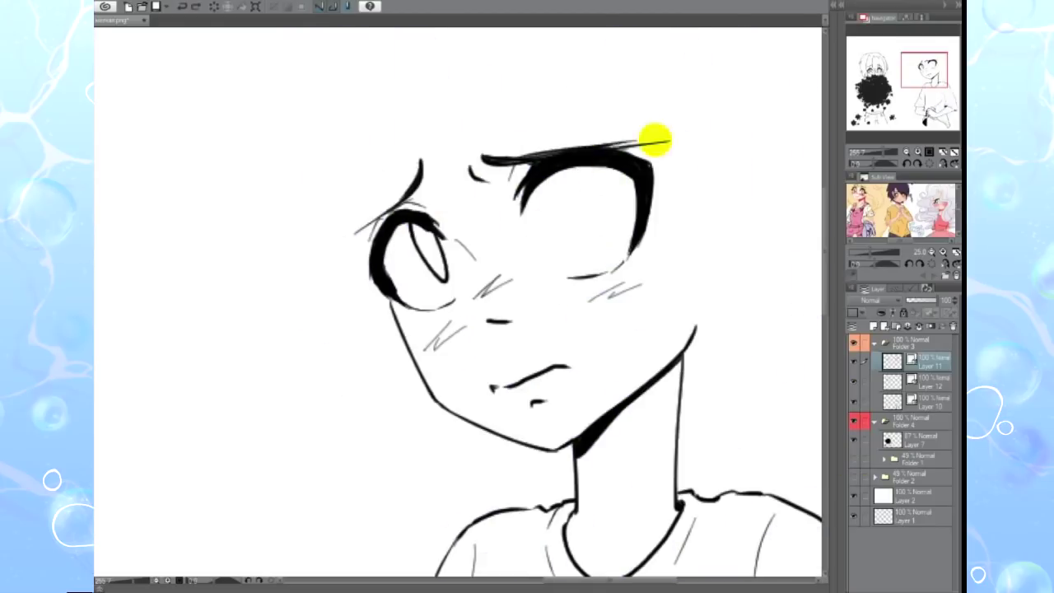
scroll(411, 123, "down", 3)
key("ctrl+shift+h")
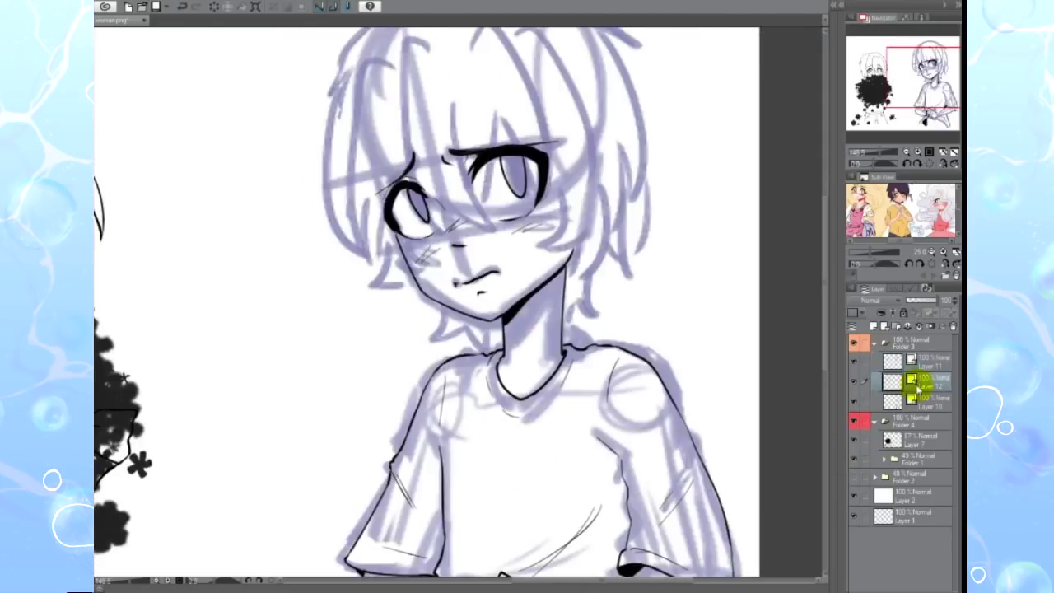
Ink hair strands over the forehead, past the eyes, beside the cheek and the left outline
scroll(510, 141, "up", 2)
left_click_drag(476, 129, 474, 272)
left_click_drag(535, 198, 544, 329)
mouse_move(613, 297)
left_mouse_down()
mouse_move(619, 114)
mouse_move(668, 288)
mouse_move(665, 345)
left_mouse_up()
left_click_drag(504, 355, 438, 392)
left_click_drag(433, 142, 455, 354)
left_click_drag(504, 453, 565, 435)
left_click_drag(400, 181, 436, 102)
Ink the top-of-head and right-side hair outline, then hide the blue rough sketch
left_click_drag(416, 103, 647, 62)
mouse_move(699, 95)
left_mouse_down()
mouse_move(736, 272)
mouse_move(667, 428)
left_mouse_up()
left_click_drag(725, 238, 699, 379)
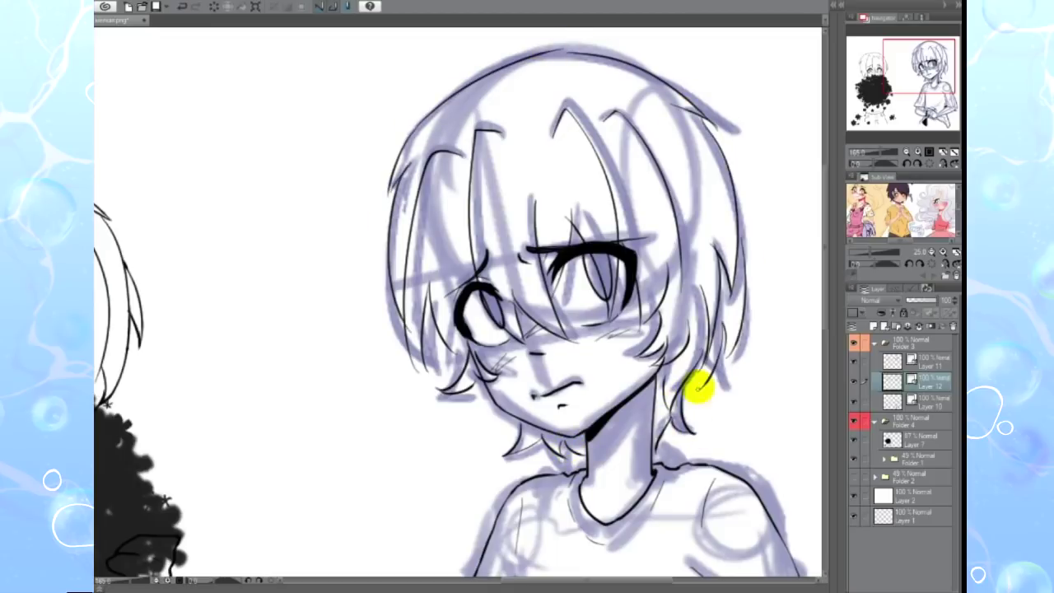
left_click_drag(741, 321, 683, 416)
left_click(853, 458)
scroll(430, 287, "up", 1)
scroll(431, 294, "up", 1)
scroll(387, 301, "up", 1)
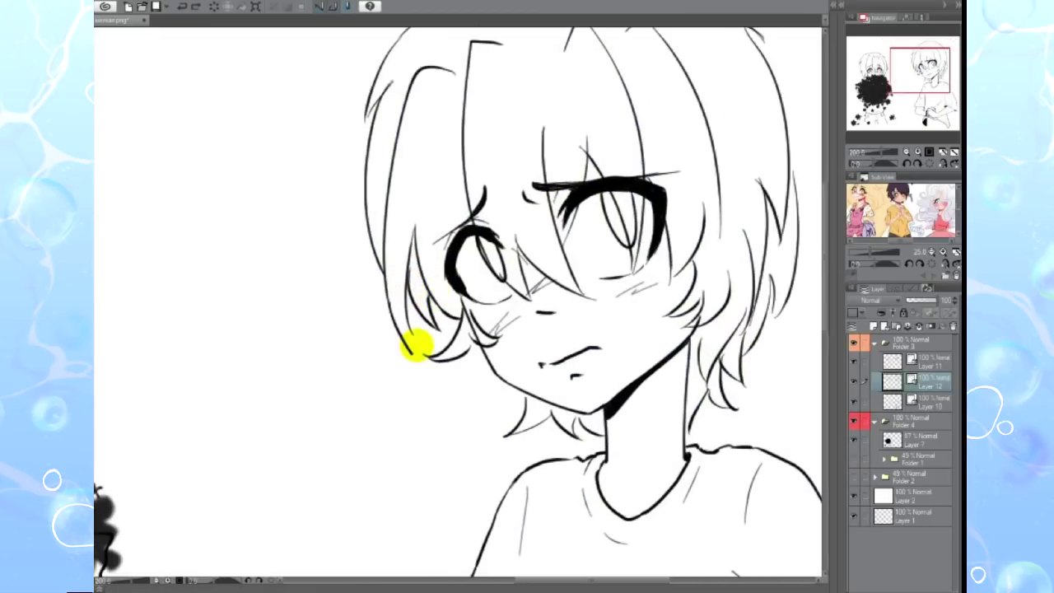
Replace the uneven top-of-head stroke with a smoother outline
left_click_drag(371, 101, 336, 206)
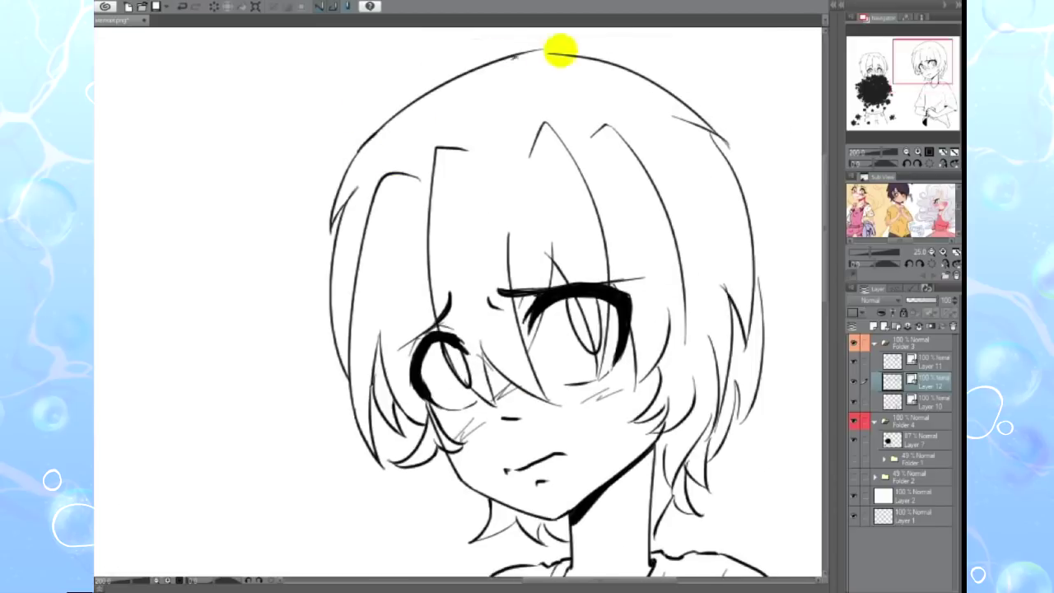
left_click_drag(555, 58, 494, 66)
key("ctrl+z")
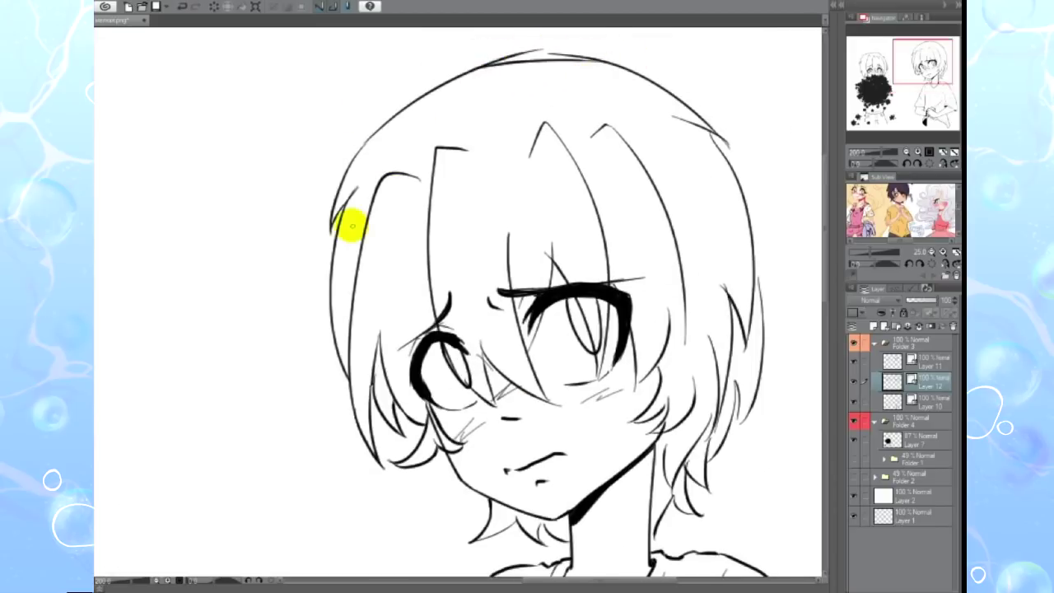
left_click_drag(614, 56, 461, 76)
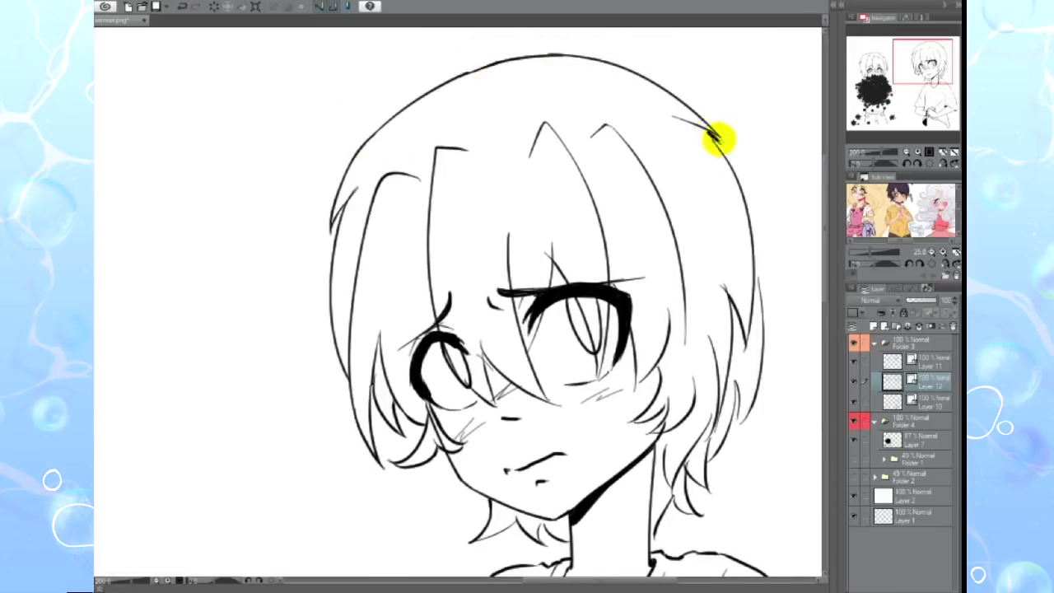
left_click_drag(715, 153, 674, 104)
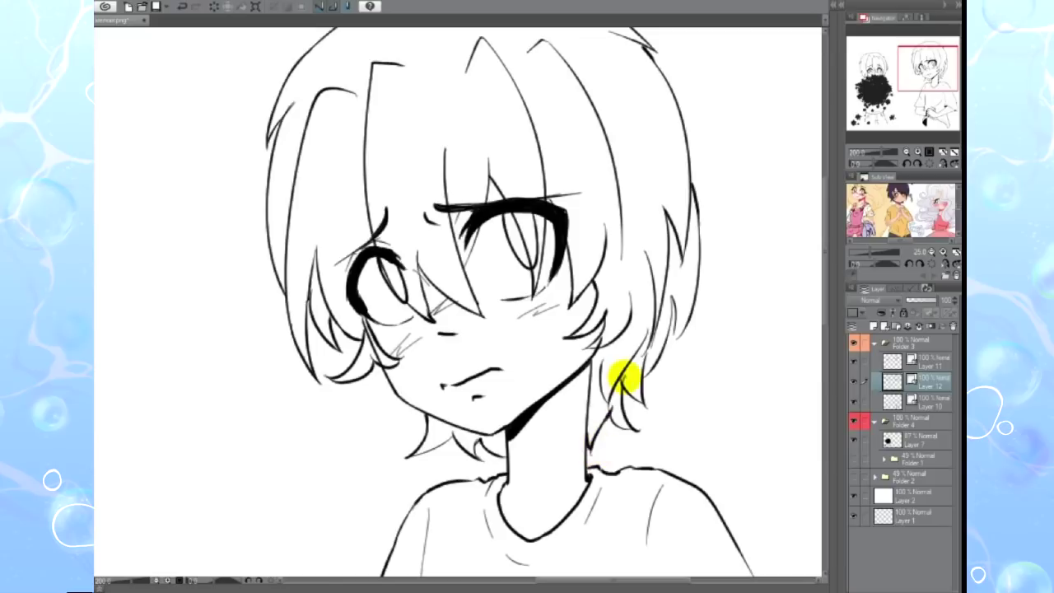
scroll(586, 256, "down", 3)
scroll(586, 256, "up", 2)
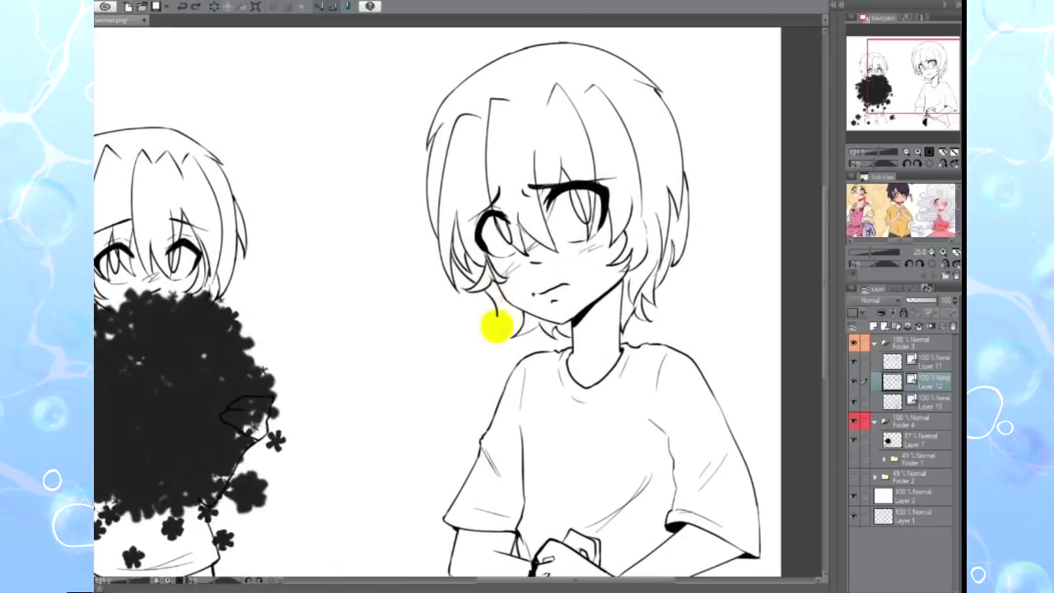
scroll(514, 325, "up", 2)
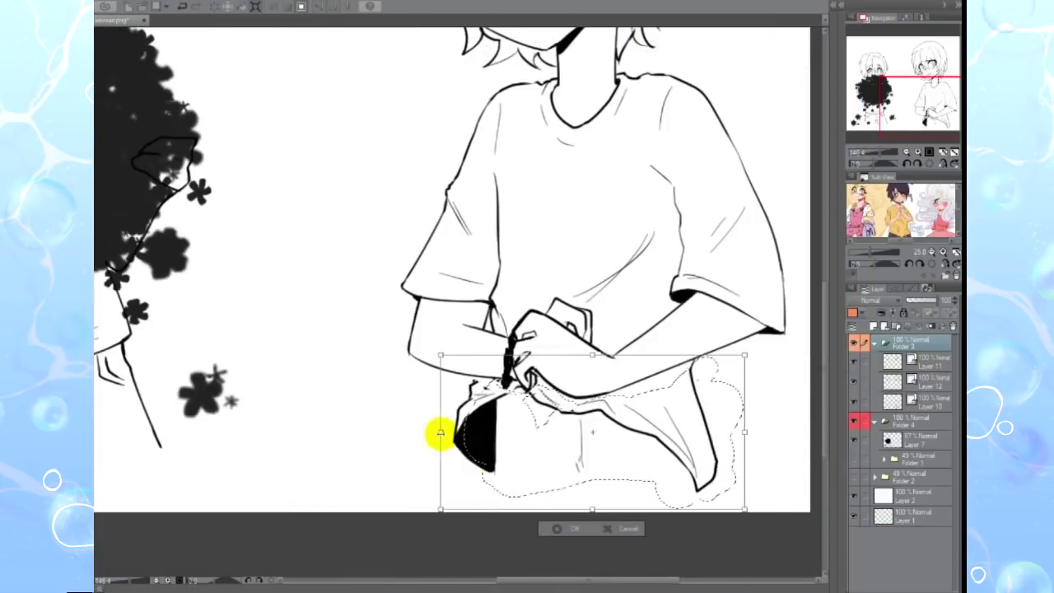
Draw a hem line along the bottom of the teen's shirt on Layer 10
left_click(449, 523)
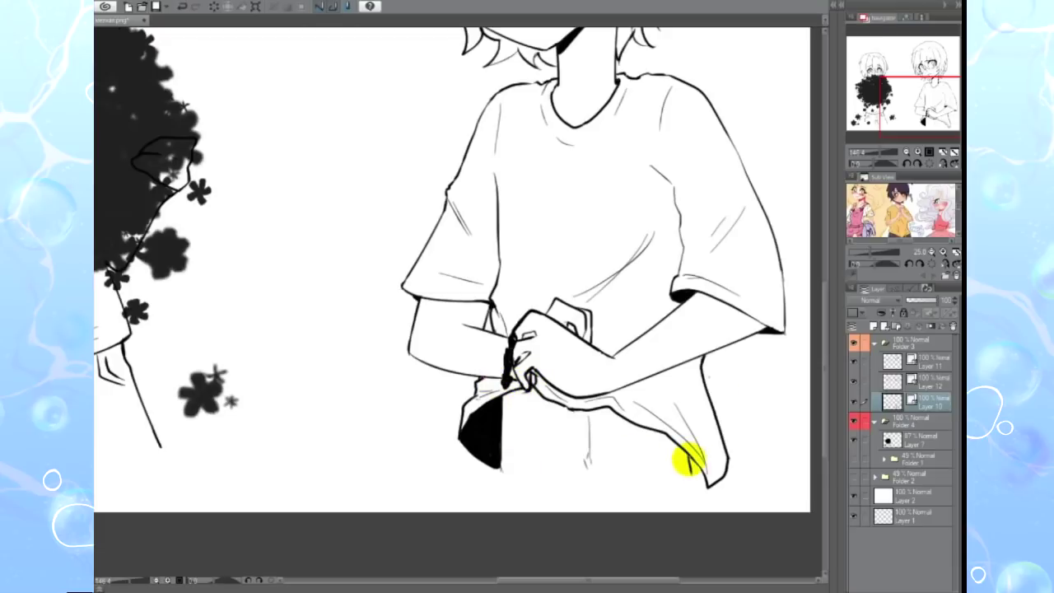
left_click_drag(500, 469, 684, 477)
scroll(576, 341, "down", 5)
scroll(553, 340, "up", 3)
scroll(560, 346, "down", 5)
scroll(616, 156, "up", 1)
Lasso and transform the teen's head, then add a stroke on the neck
left_click_drag(616, 156, 619, 115)
scroll(619, 115, "up", 1)
scroll(619, 109, "up", 1)
key("ctrl+t")
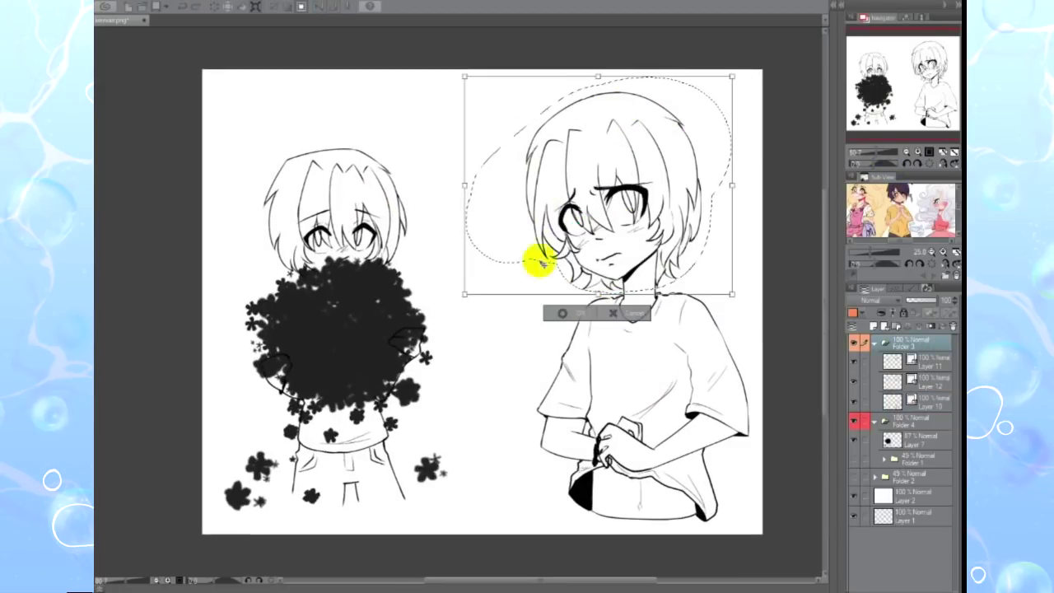
key("Return")
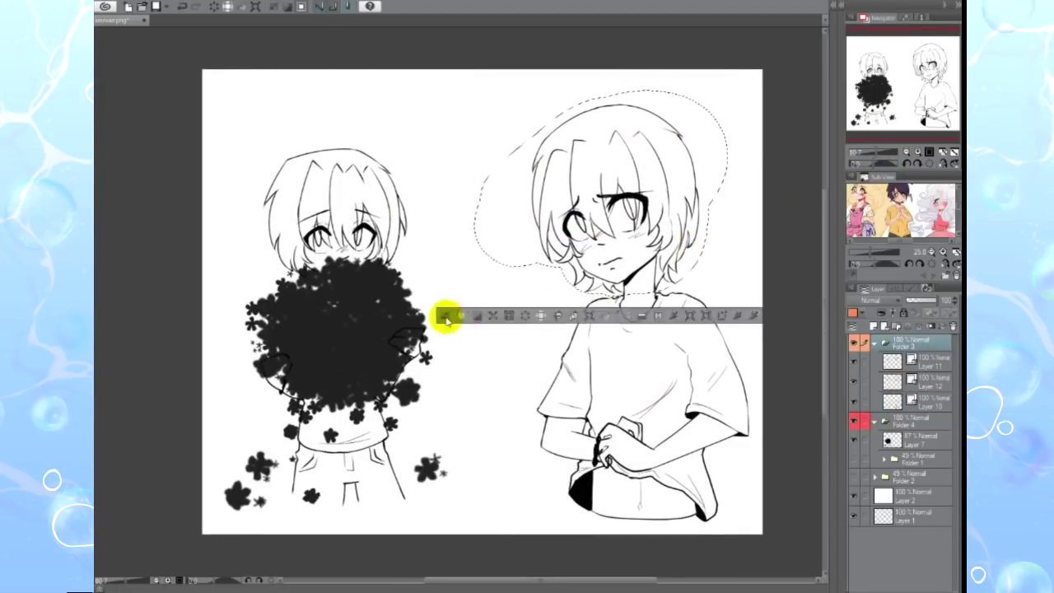
scroll(576, 297, "up", 2)
left_click_drag(710, 262, 716, 303)
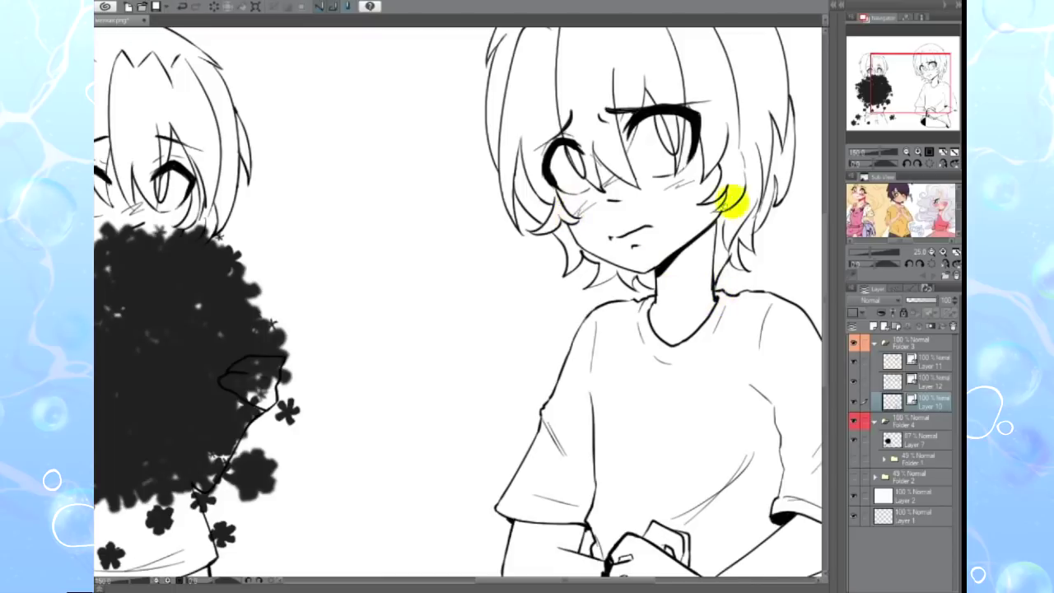
scroll(576, 205, "down", 3)
Nudge the whole teen (Folder 3) upward and readjust the chibi with free transform
left_click(913, 341)
left_click_drag(526, 82, 510, 444)
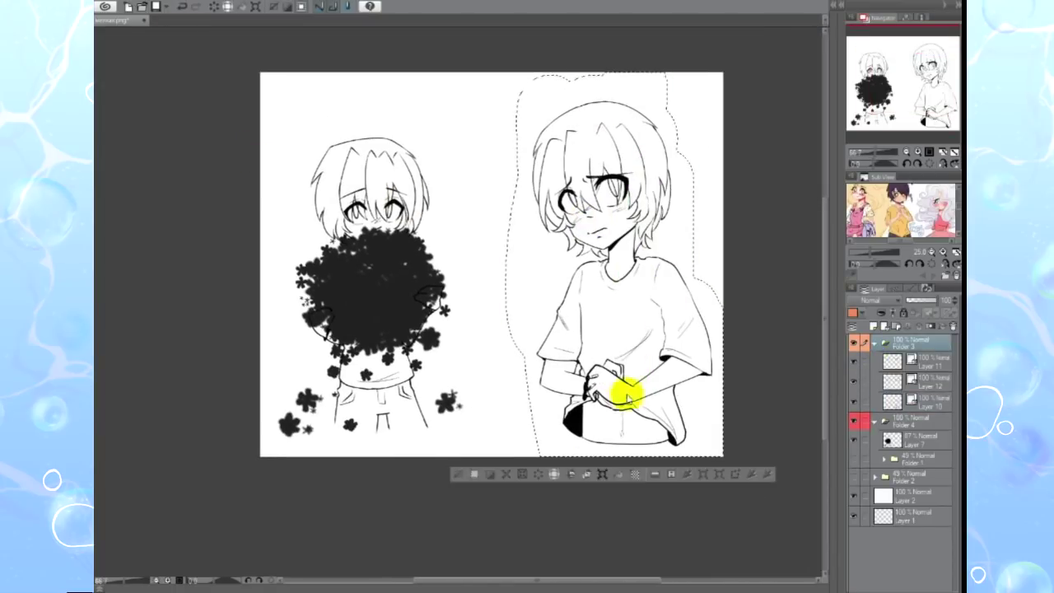
key("ctrl+t")
left_click_drag(623, 354, 623, 341)
key("Return")
left_click_drag(264, 448, 372, 445)
key("ctrl+t")
key("Return")
key("ctrl+d")
Erase the bouquet paint covering the chibi's hand, then add a blue tint layer
scroll(464, 298, "up", 3)
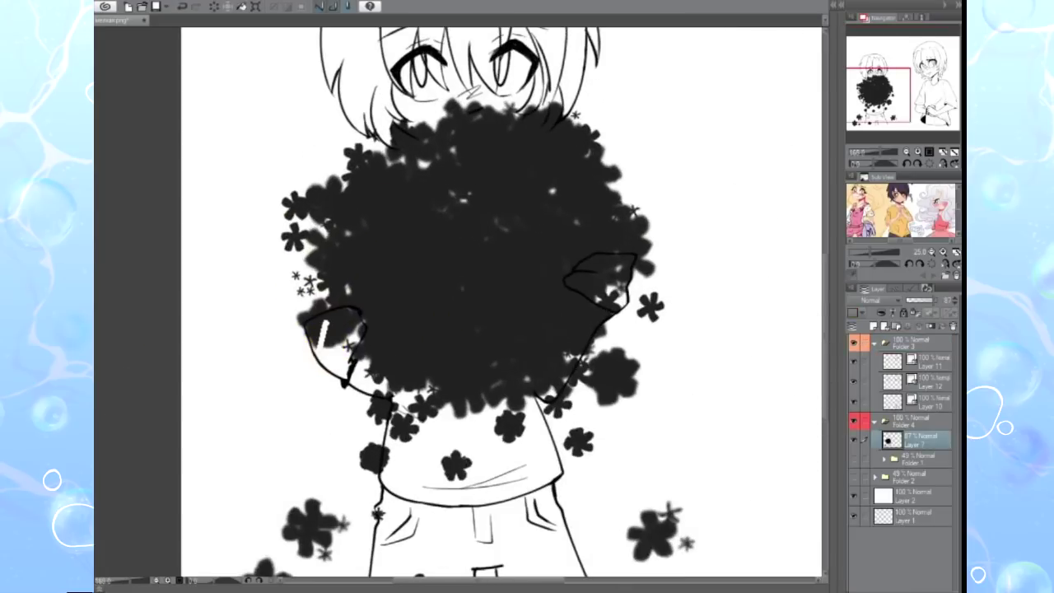
left_click_drag(309, 326, 337, 318)
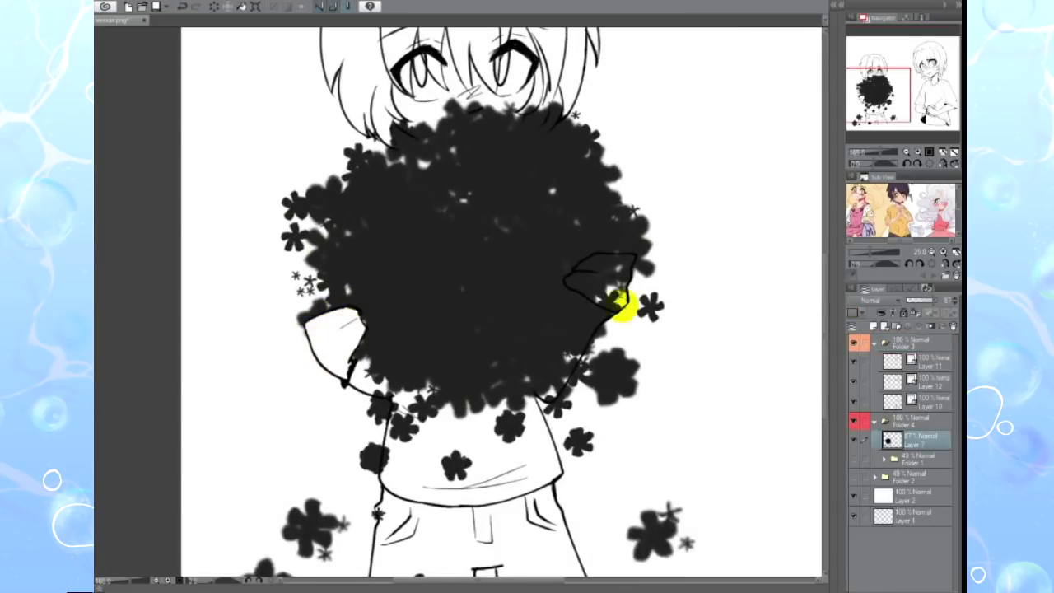
scroll(580, 282, "down", 2)
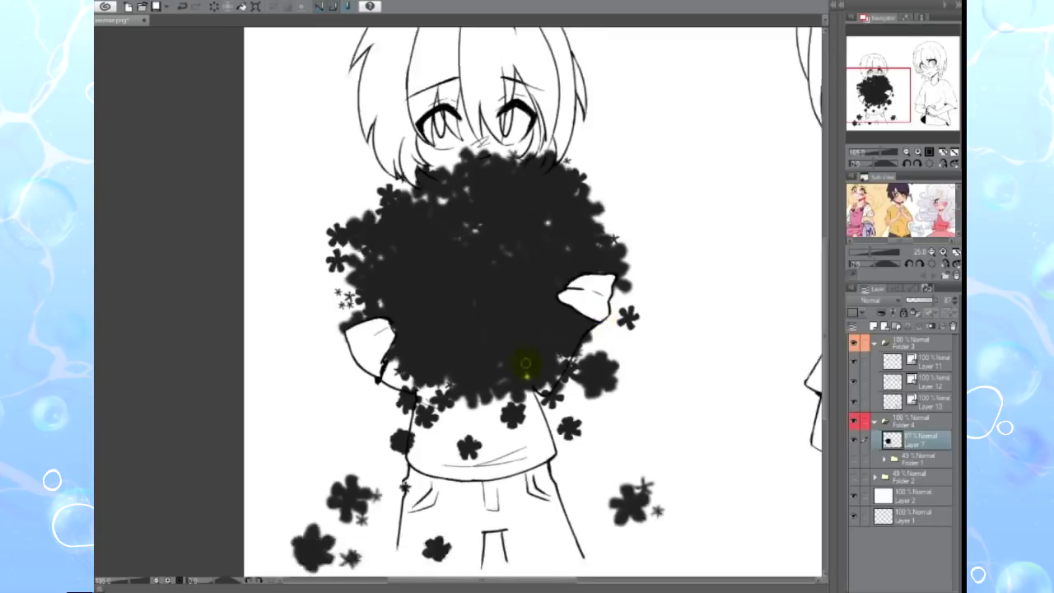
scroll(524, 364, "down", 1)
left_click(766, 136)
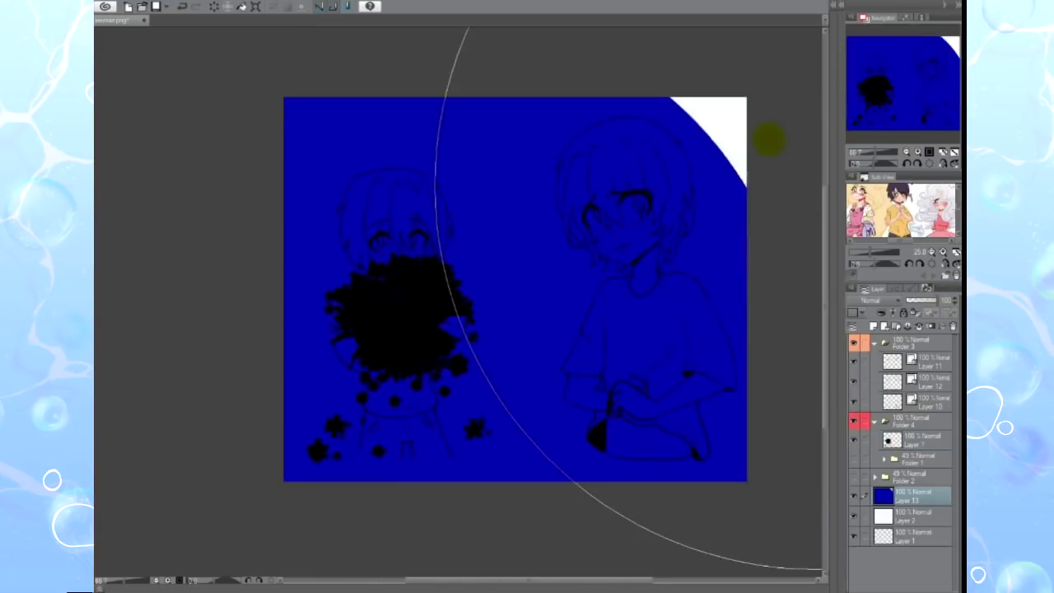
Add a base-colour layer and fill both characters' skin with skin tone
left_click(874, 329)
left_click(404, 218)
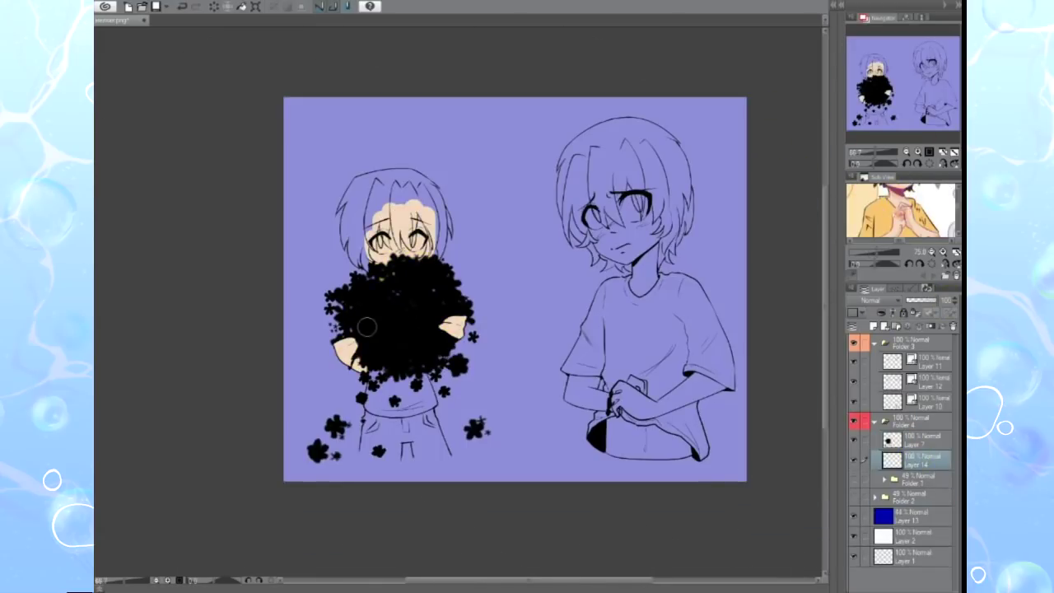
left_click(616, 206)
scroll(527, 288, "up", 1)
left_click(917, 400)
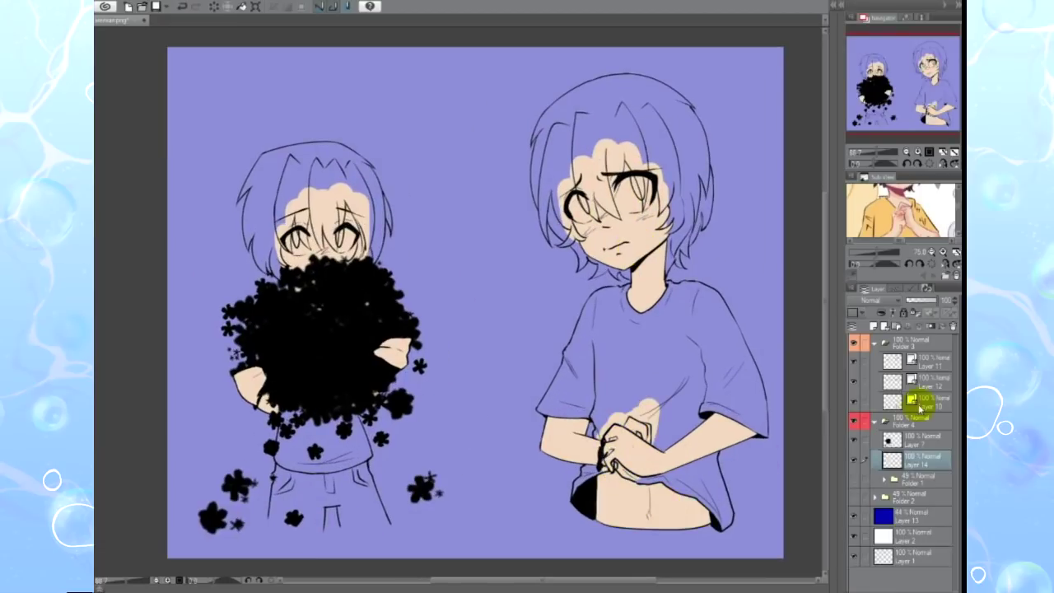
scroll(321, 459, "up", 1)
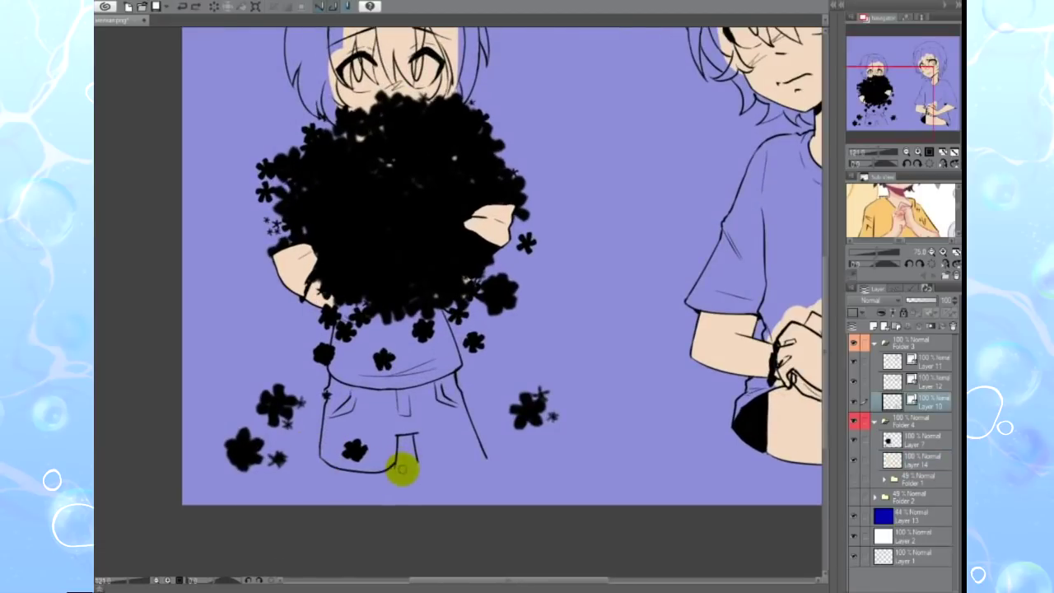
scroll(428, 437, "down", 2)
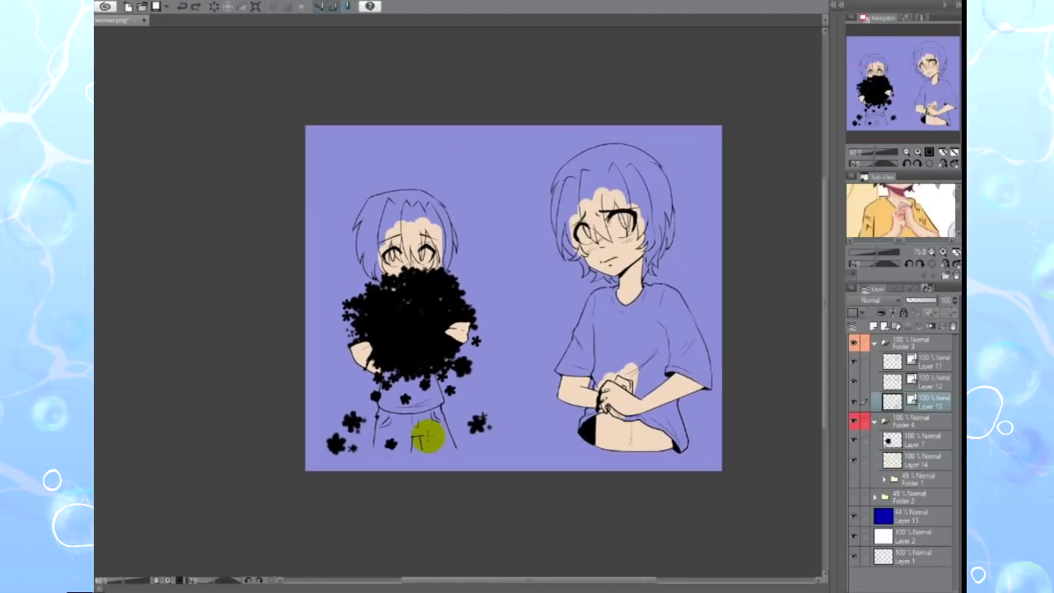
Create new colour layers, including Layer 15 for the shirts and one above Layer 16
left_click(914, 459)
left_click(874, 326)
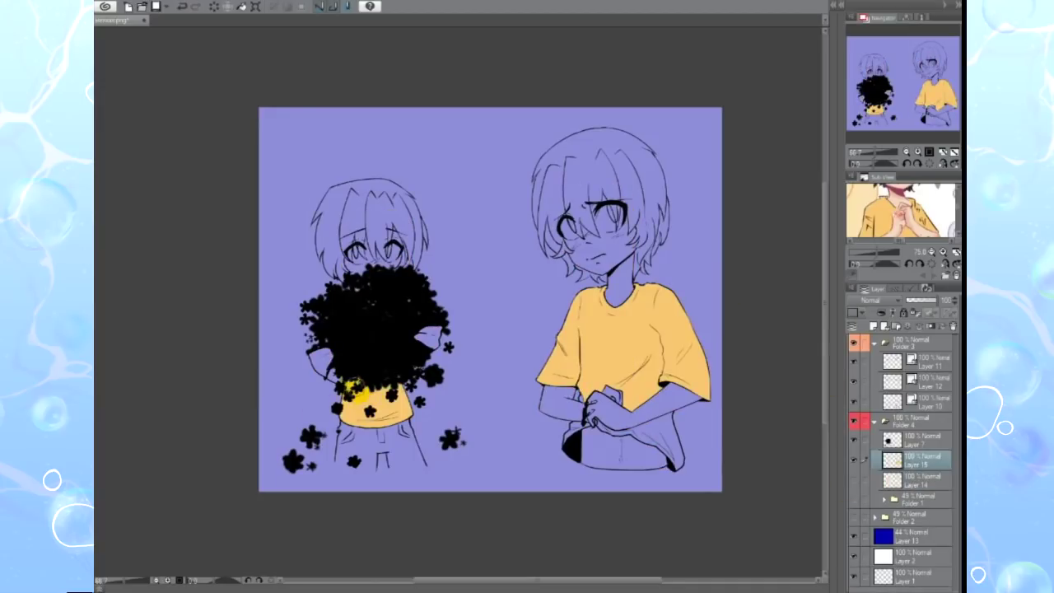
scroll(581, 403, "up", 2)
scroll(634, 423, "up", 1)
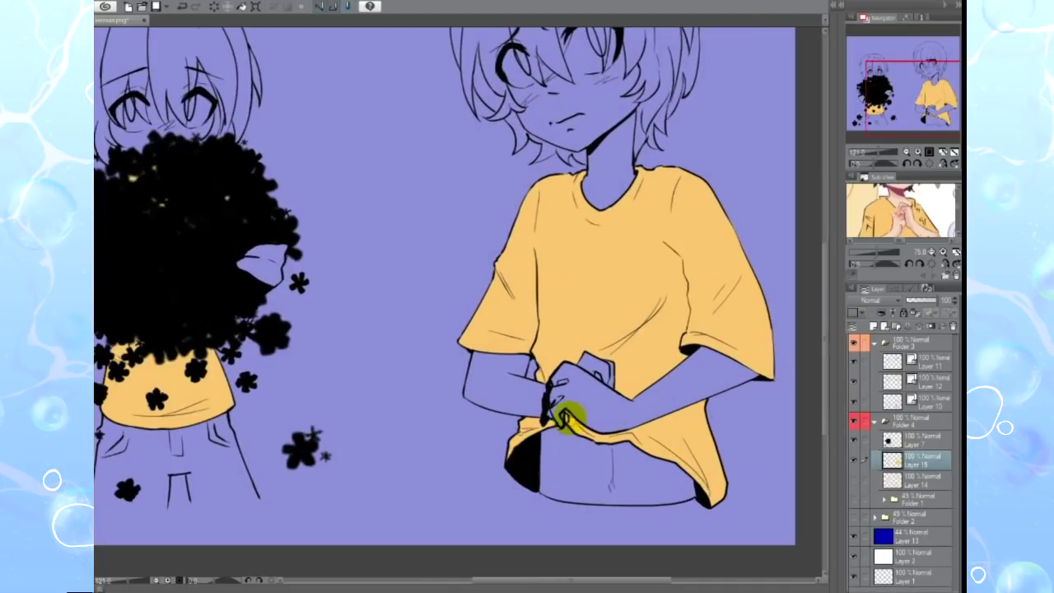
scroll(715, 350, "down", 1)
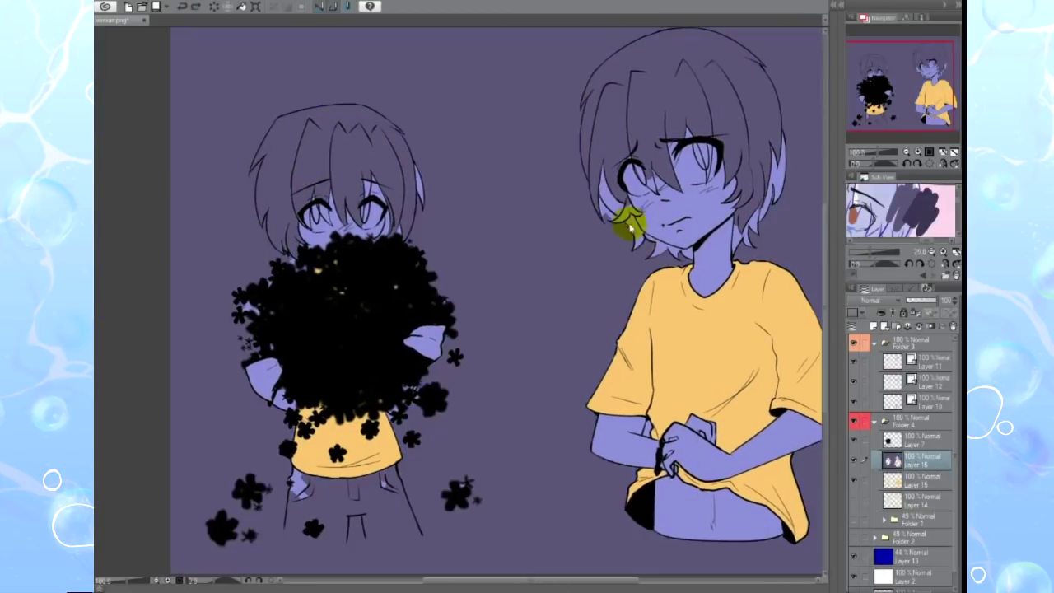
scroll(354, 247, "up", 1)
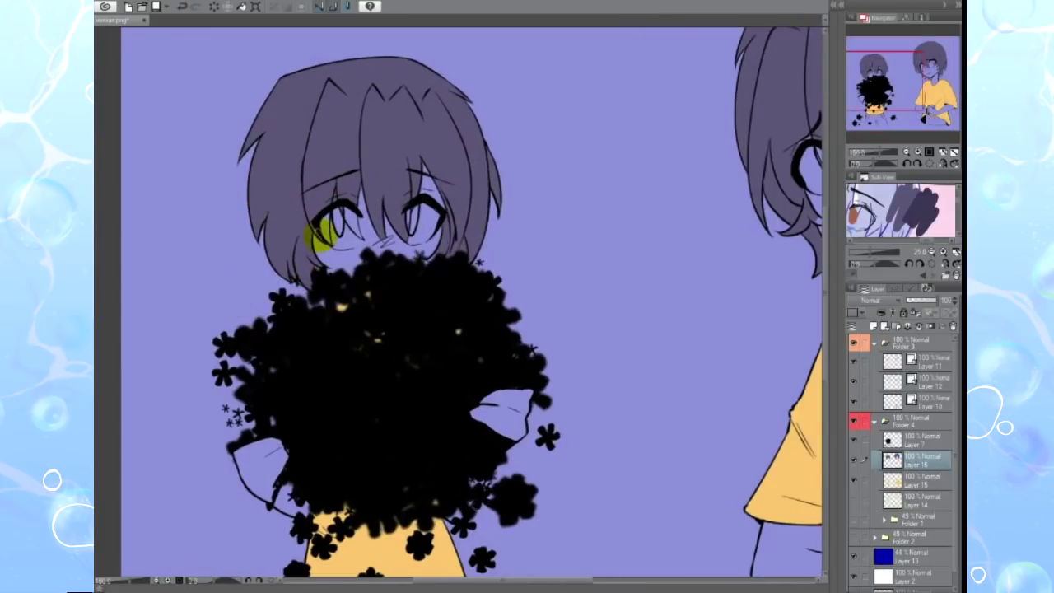
scroll(409, 193, "down", 1)
scroll(576, 224, "up", 1)
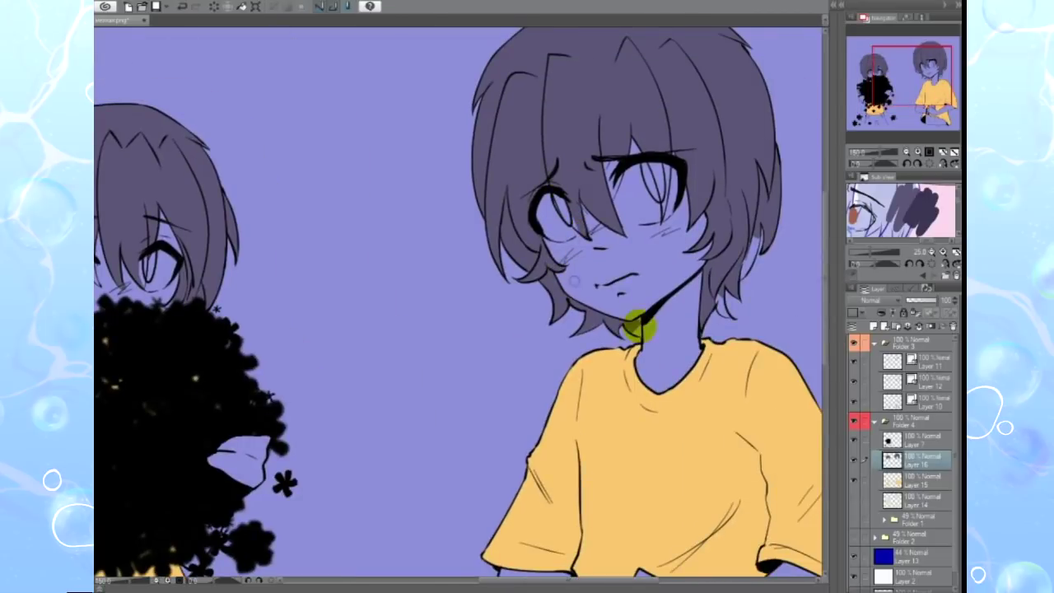
left_click_drag(721, 304, 664, 342)
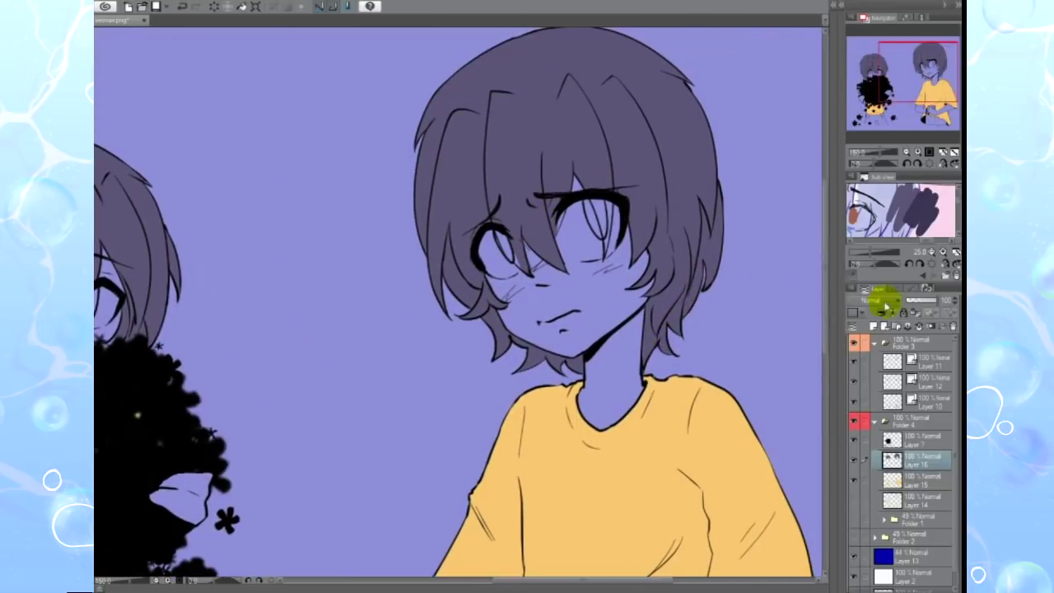
left_click(873, 326)
left_click_drag(605, 226, 773, 260)
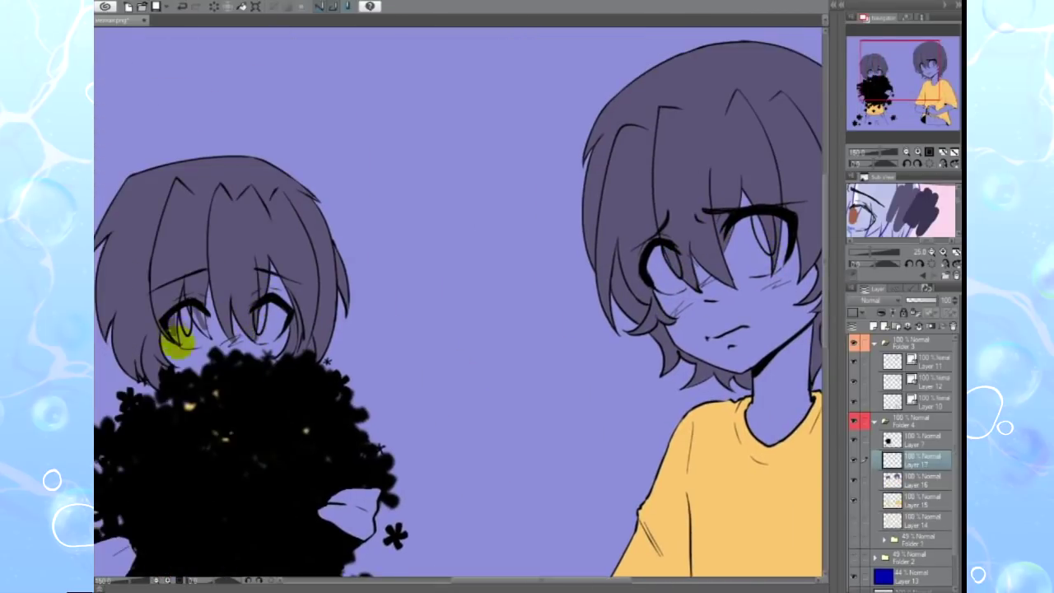
Merge Layer 17 down into the layer below it
right_click(922, 460)
left_click(900, 423)
scroll(601, 371, "down", 1)
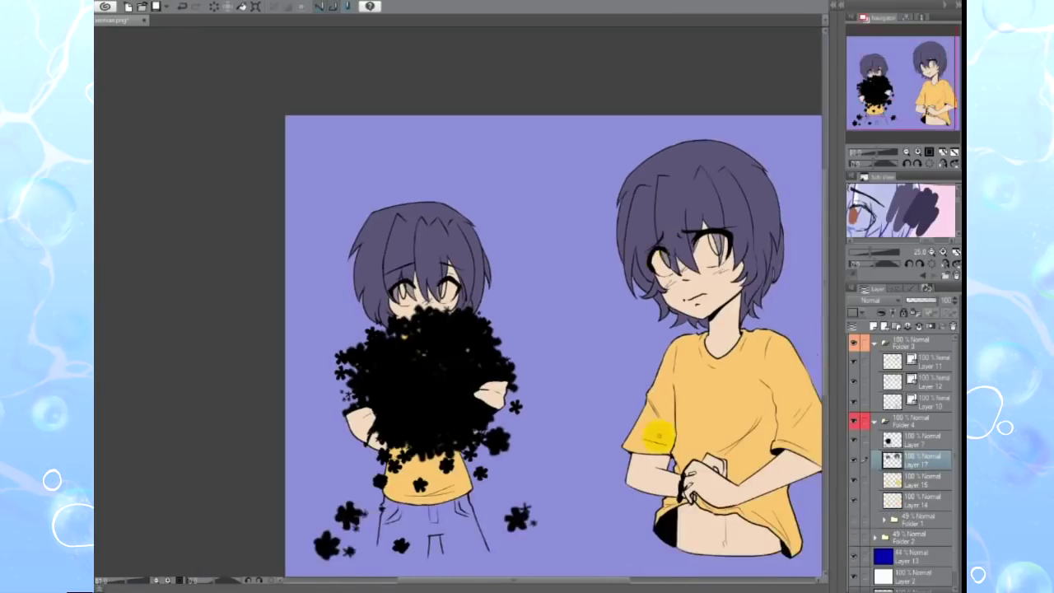
scroll(602, 371, "up", 1)
scroll(455, 381, "up", 2)
Fill both of the chibi's trouser legs solid dark purple
mouse_move(292, 400)
left_mouse_down()
mouse_move(374, 387)
mouse_move(433, 416)
mouse_move(504, 386)
left_mouse_up()
left_click(321, 344)
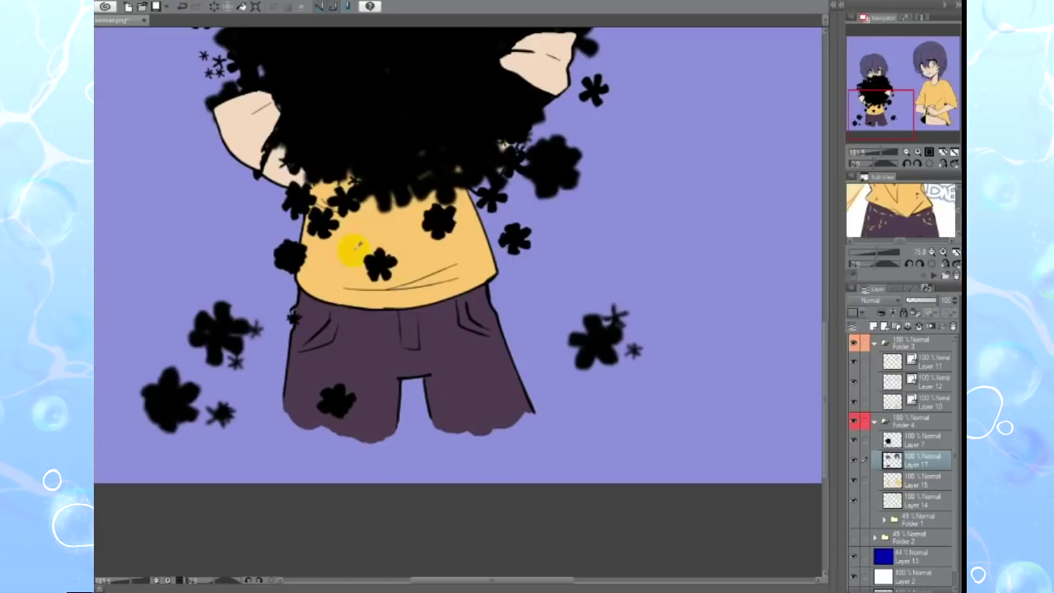
scroll(298, 385, "down", 1)
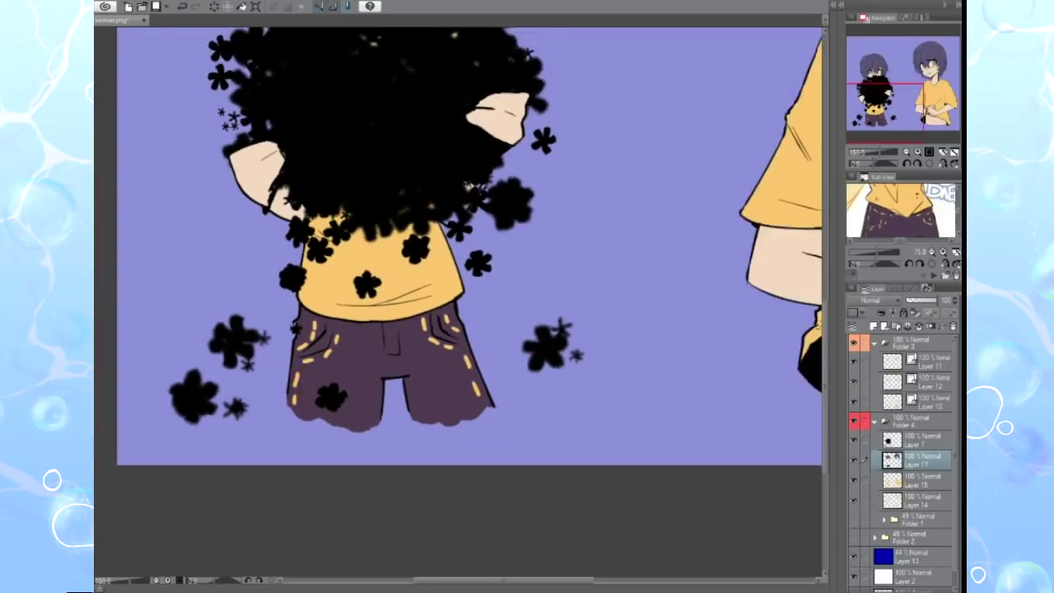
scroll(483, 441, "down", 1)
key("ctrl+shift+n")
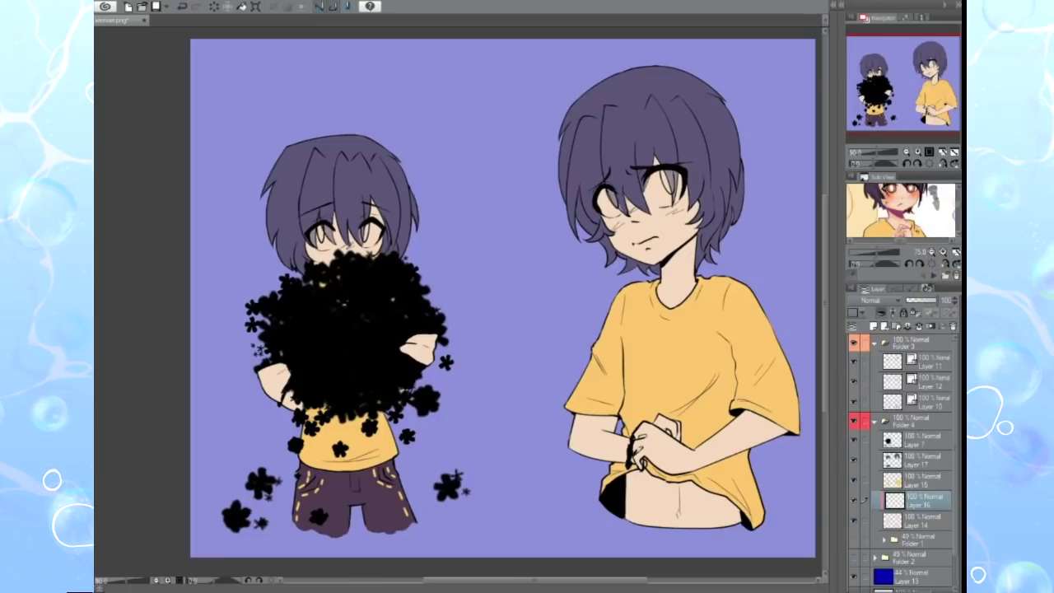
Shade the teen's cheek and neck, add a Multiply belly shadow, and deep-red blush on cheeks, arms and hands
left_click_drag(676, 271, 684, 186)
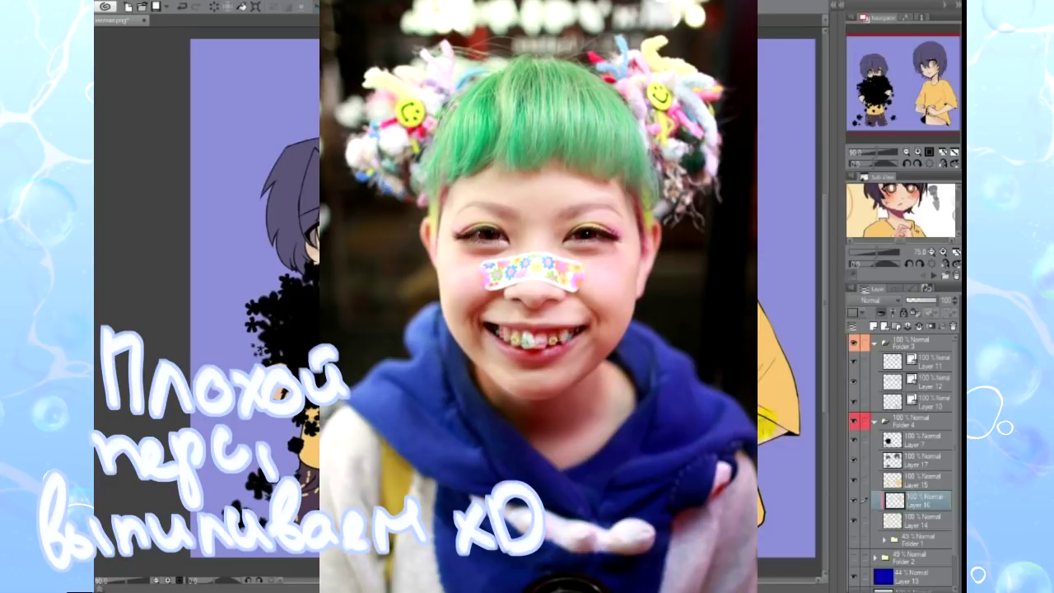
key("ctrl+shift+n")
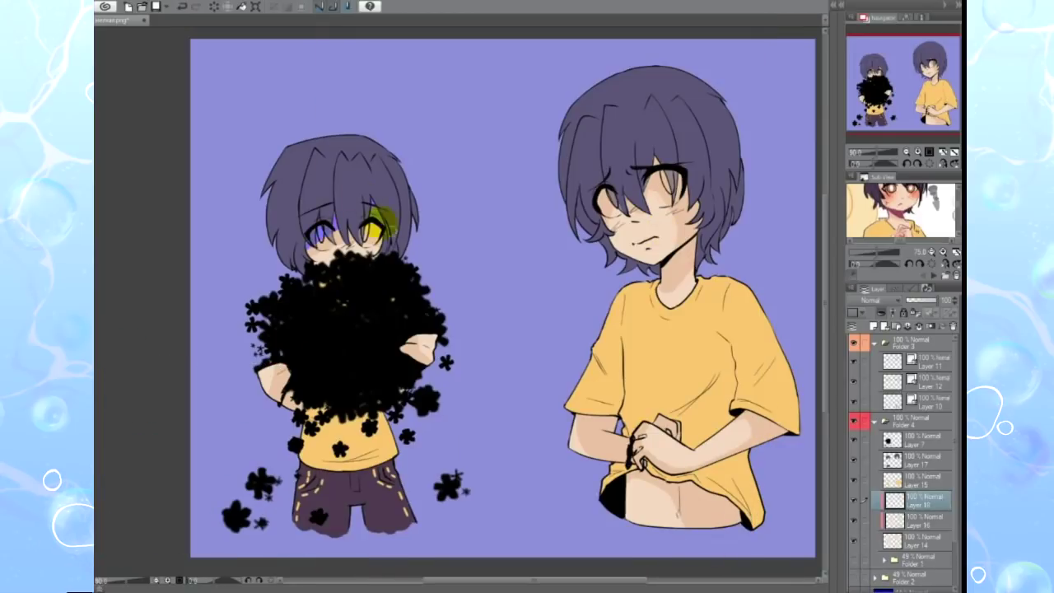
mouse_move(638, 439)
left_mouse_down()
mouse_move(699, 519)
mouse_move(738, 398)
left_mouse_up()
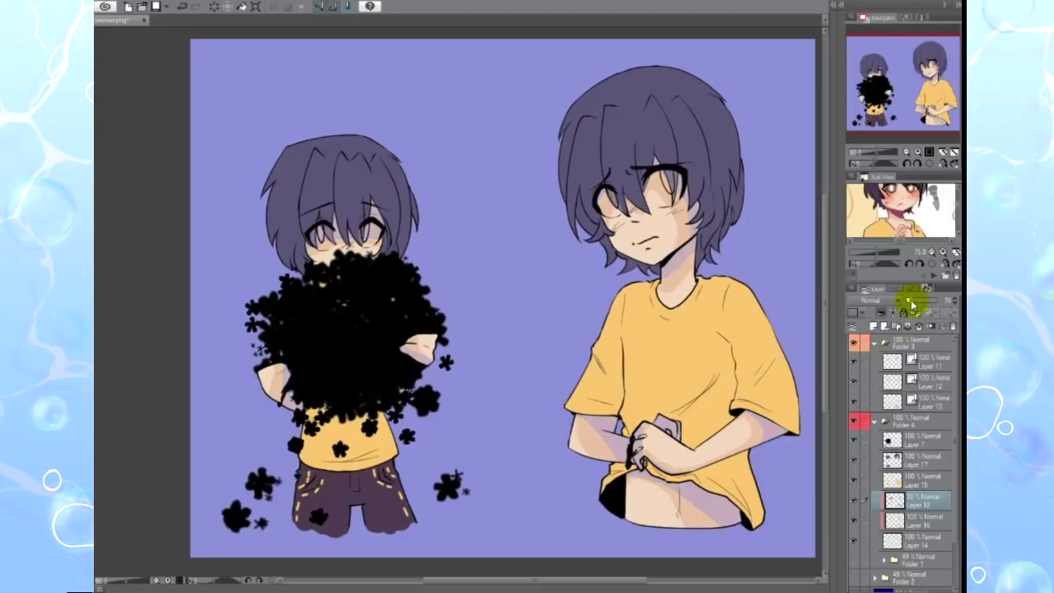
left_click(881, 301)
left_click(876, 82)
left_click_drag(609, 210, 645, 533)
mouse_move(568, 436)
left_mouse_down()
mouse_move(658, 205)
mouse_move(688, 219)
left_mouse_up()
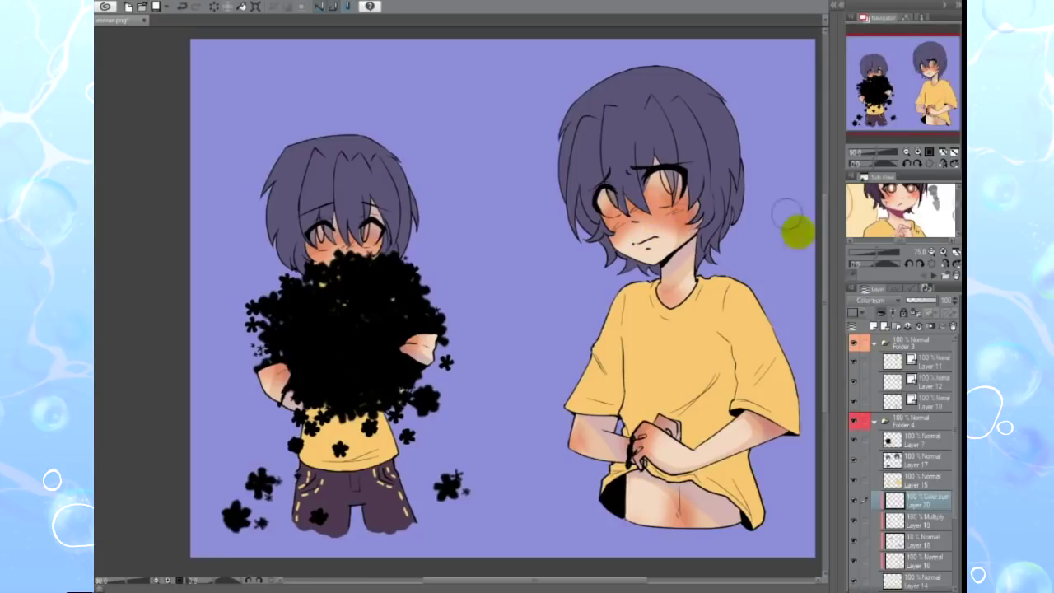
left_click(930, 304)
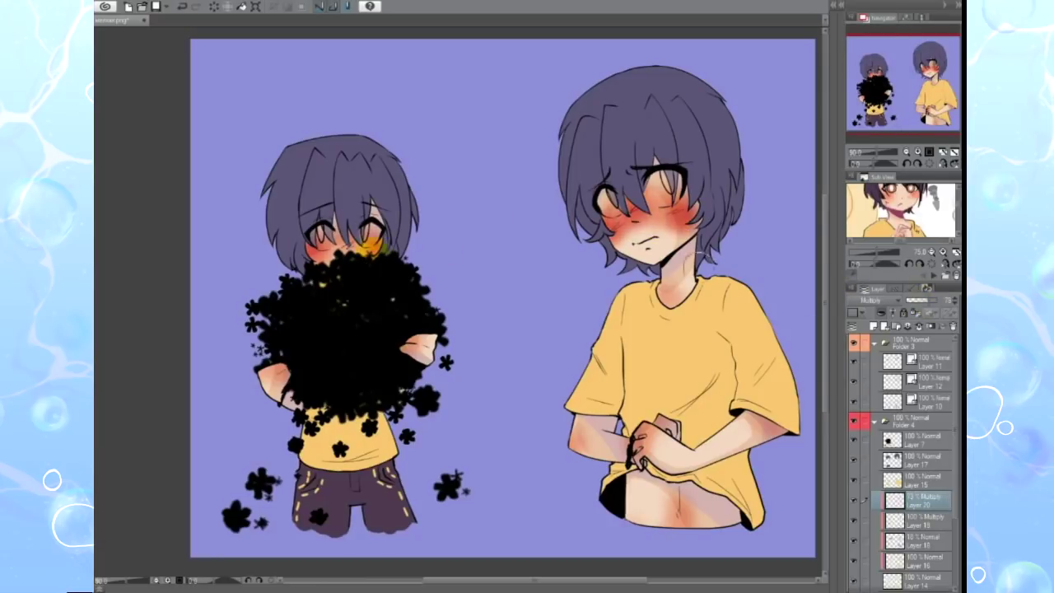
Tint the chibi's shirt purple at low opacity so it reads tan, and shade the teen's shirt
left_click(872, 326)
left_click(933, 275)
left_click(905, 214)
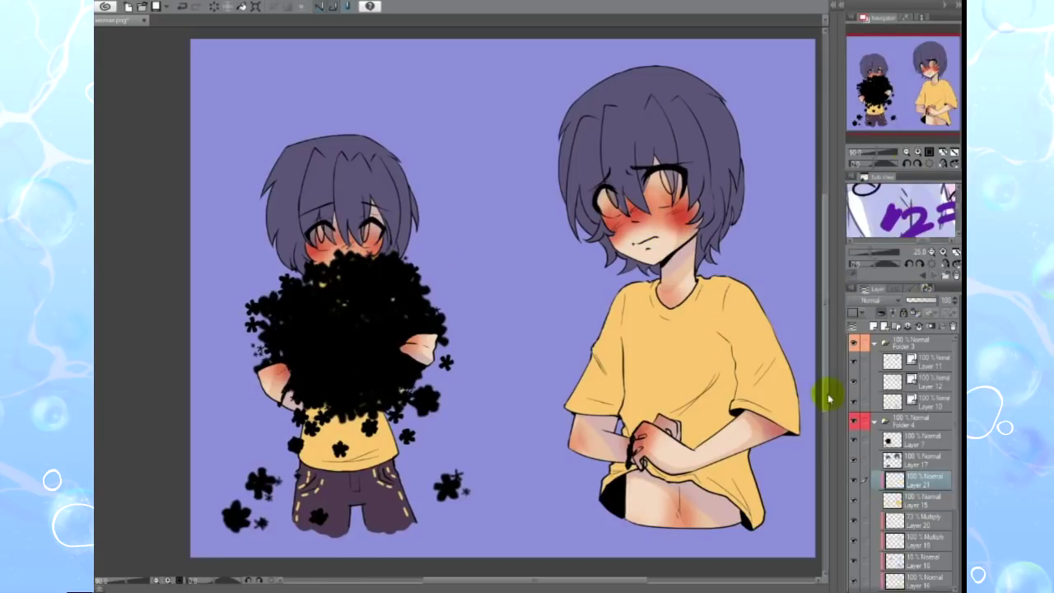
left_click_drag(325, 408, 300, 461)
left_click_drag(322, 382, 380, 444)
left_click_drag(938, 301, 909, 302)
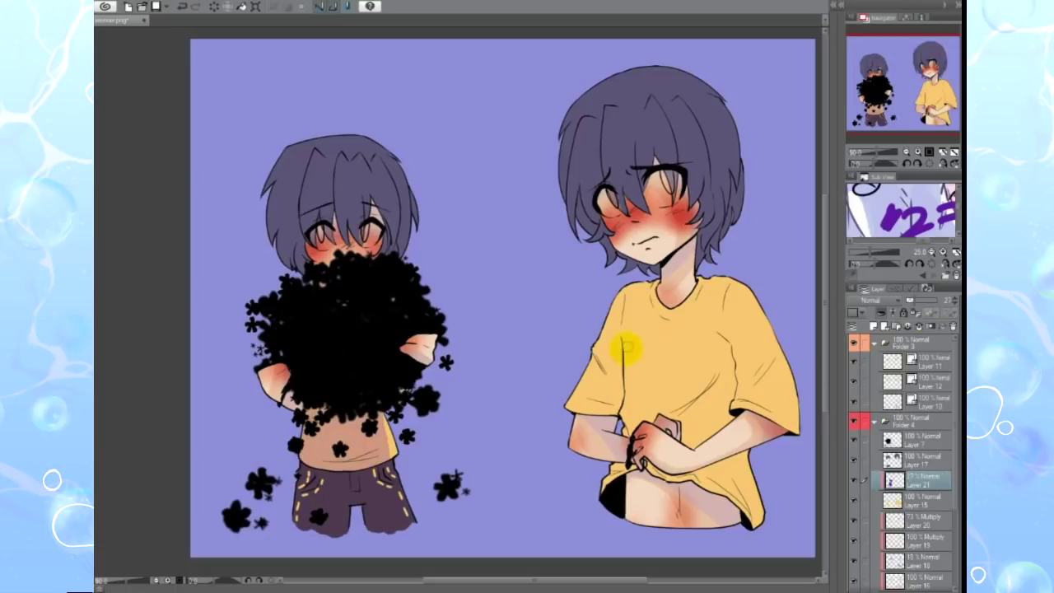
left_click_drag(640, 329, 662, 288)
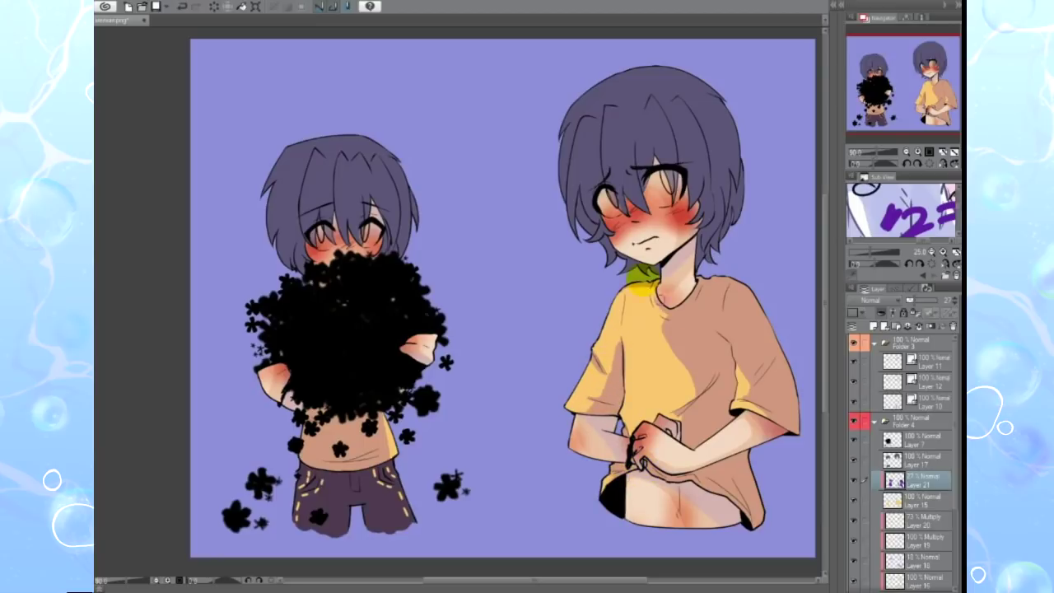
Paint blue-violet shading on both shirts and fade it to 35% opacity
key("ctrl+shift+n")
left_click_drag(317, 411, 339, 468)
mouse_move(665, 494)
left_mouse_down()
mouse_move(741, 518)
mouse_move(771, 318)
mouse_move(767, 350)
mouse_move(726, 355)
left_mouse_up()
mouse_move(943, 299)
left_mouse_down()
mouse_move(918, 299)
mouse_move(934, 300)
left_mouse_up()
Set Layer 23 to 71% opacity and dim the pants' yellow dashes to 50%
key("ctrl+shift+n")
left_click(922, 459)
key("ctrl+shift+n")
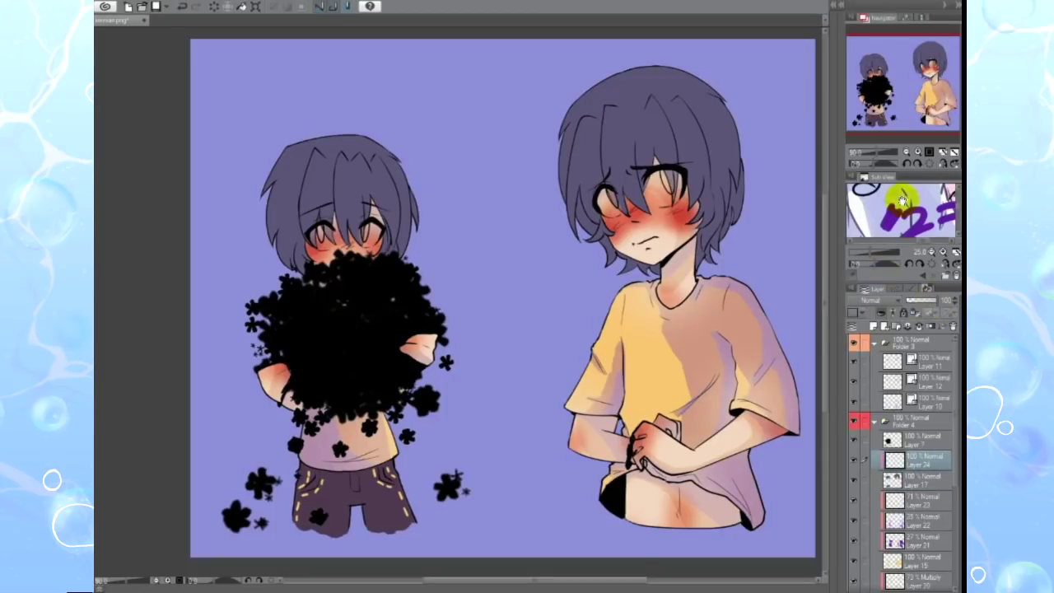
left_click_drag(946, 299, 926, 300)
Paint faint 11%-opacity colour over the chibi's pants, then darker pants shading on another layer
key("ctrl+shift+n")
left_click_drag(304, 474, 325, 527)
left_click_drag(946, 300, 910, 300)
key("ctrl+shift+n")
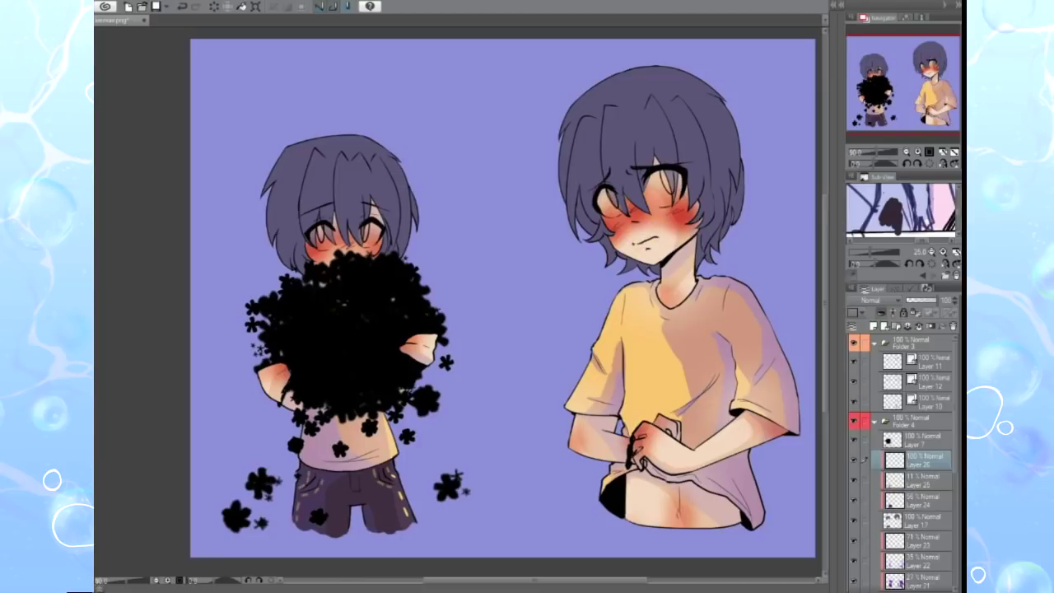
left_click_drag(312, 494, 387, 510)
Darken the chibi's hair and the teen's hair with broad shading strokes
key("ctrl+shift+n")
left_click_drag(305, 200, 387, 214)
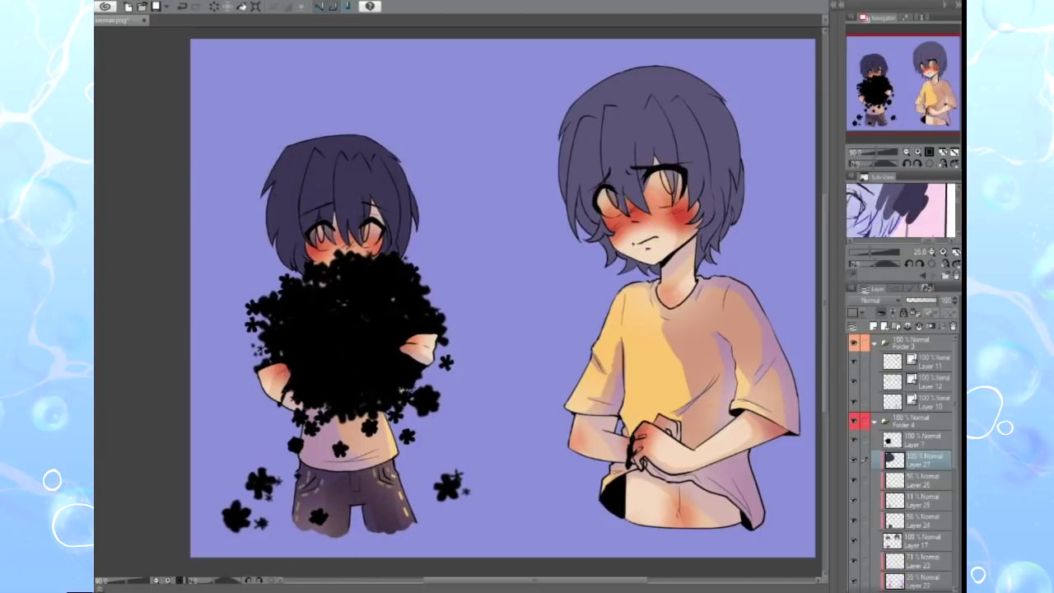
scroll(434, 228, "up", 2)
left_click(450, 289, "ctrl+shift")
left_click(906, 459)
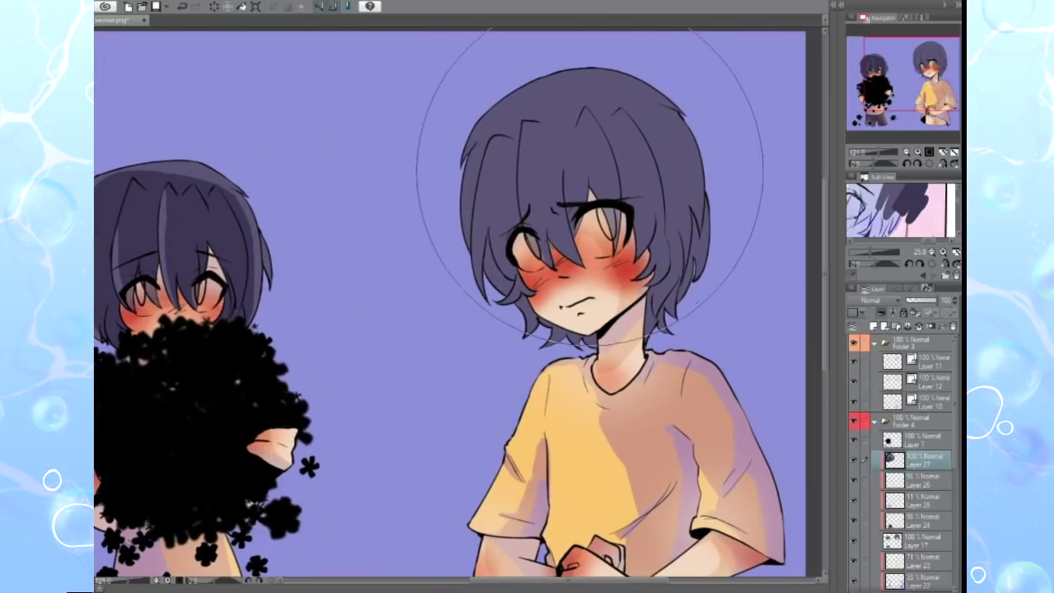
left_click_drag(494, 176, 626, 165)
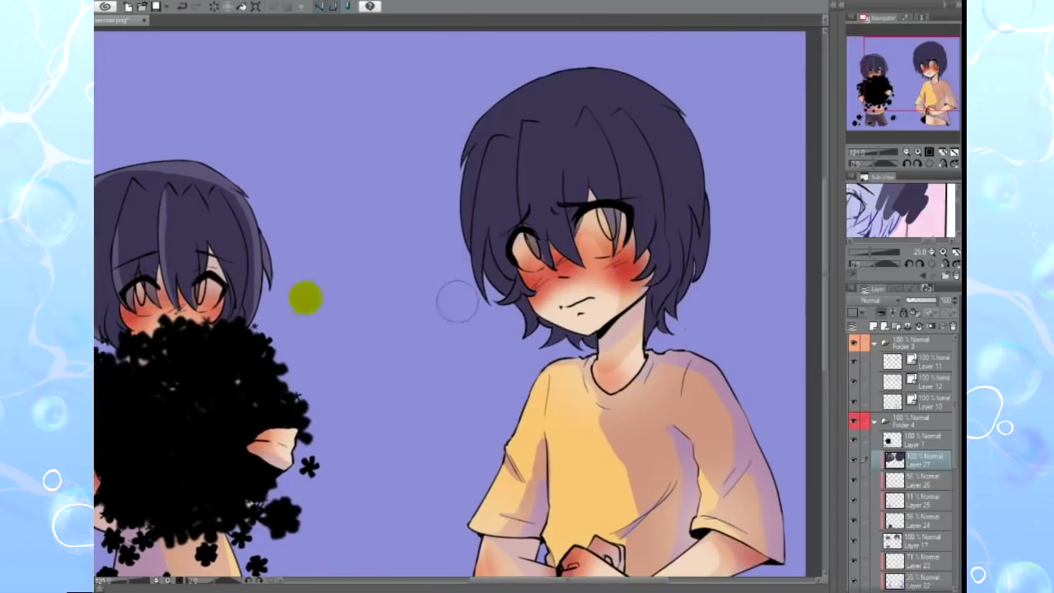
left_click_drag(533, 200, 464, 198)
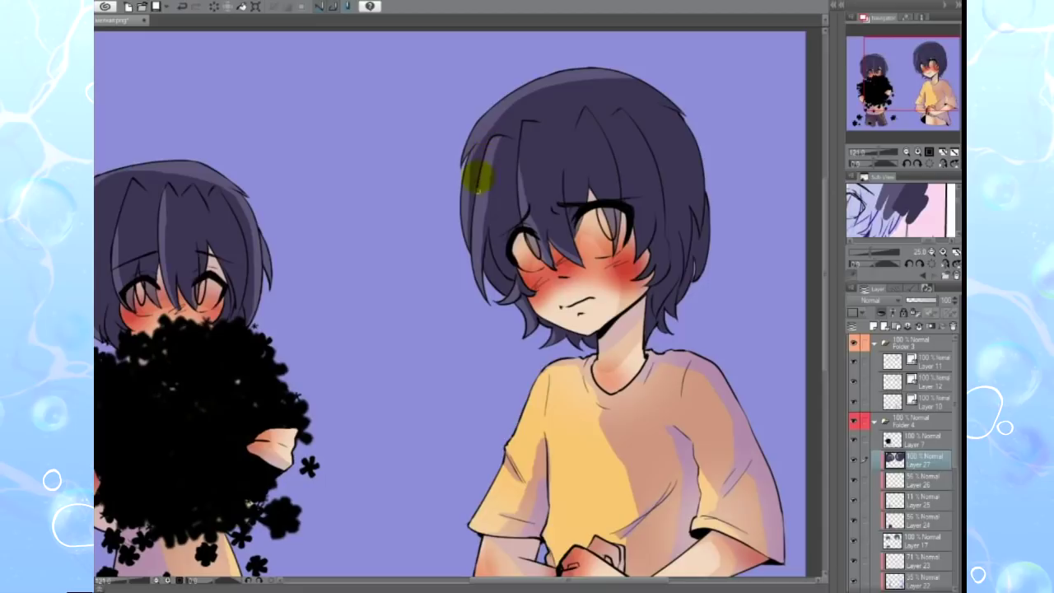
Add a light glow highlight to the teen's hair plus faint 3% blue glow along its edges
key("ctrl+shift+n")
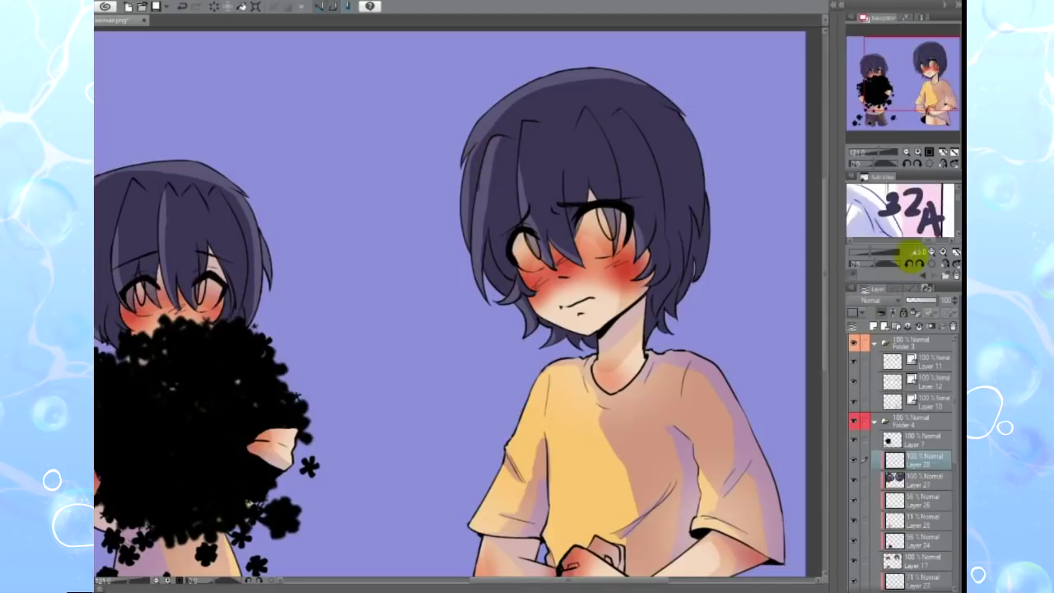
left_click_drag(480, 175, 479, 210)
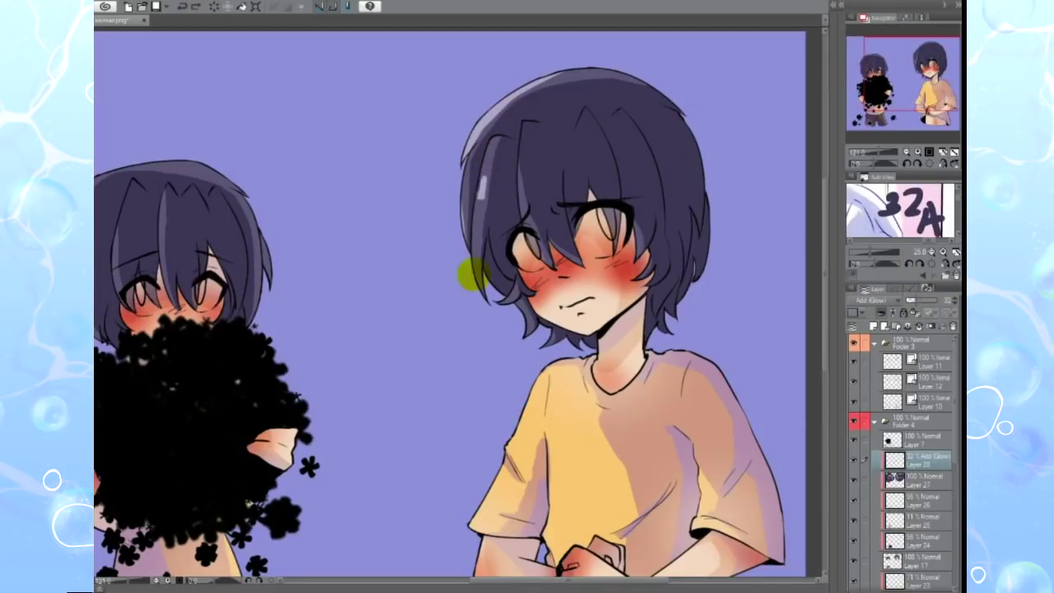
left_click_drag(204, 210, 345, 205)
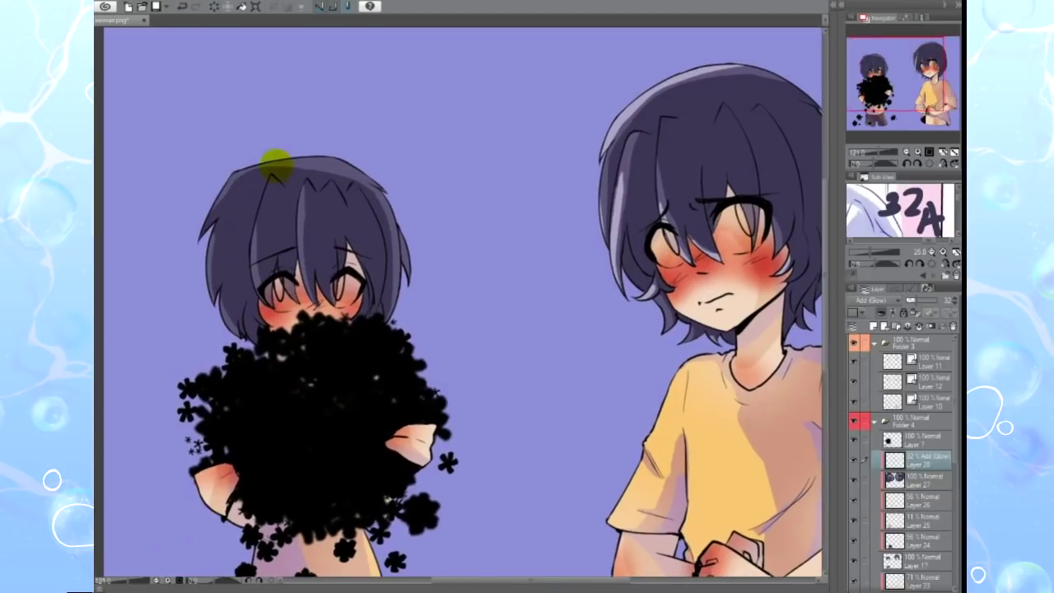
key("ctrl+0")
left_click(858, 326)
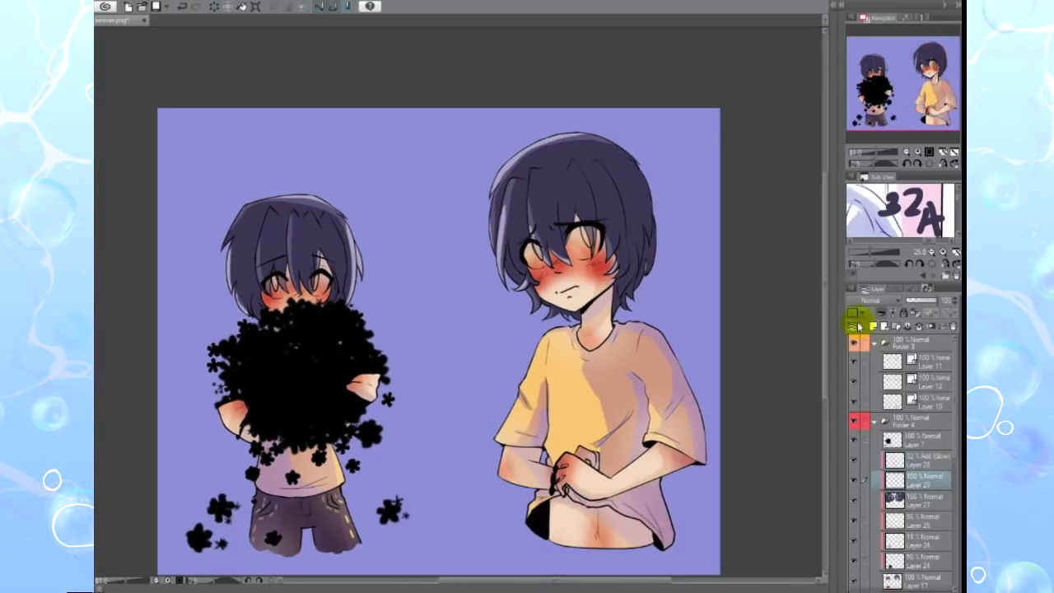
left_click_drag(626, 247, 623, 289)
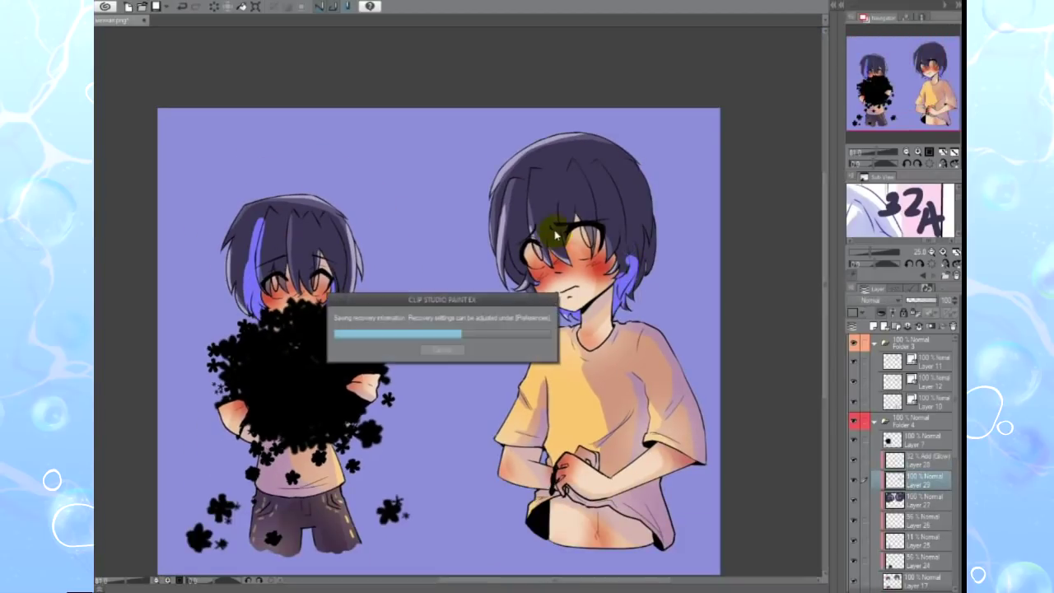
left_click_drag(635, 217, 650, 218)
left_click_drag(526, 204, 512, 251)
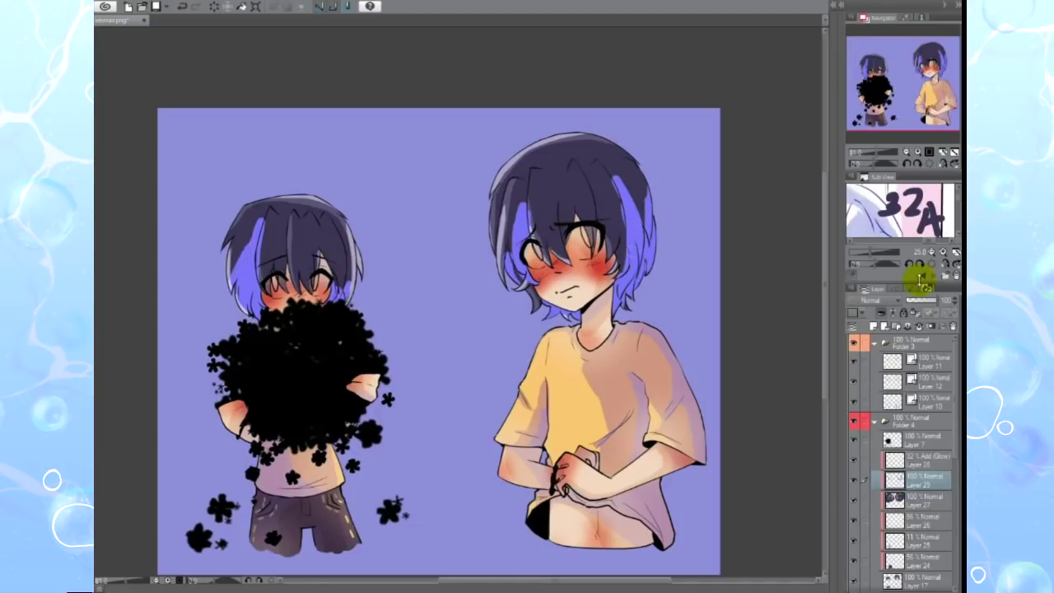
left_click_drag(930, 300, 905, 300)
Add new empty layers, one above Layer 20
key("ctrl+shift+n")
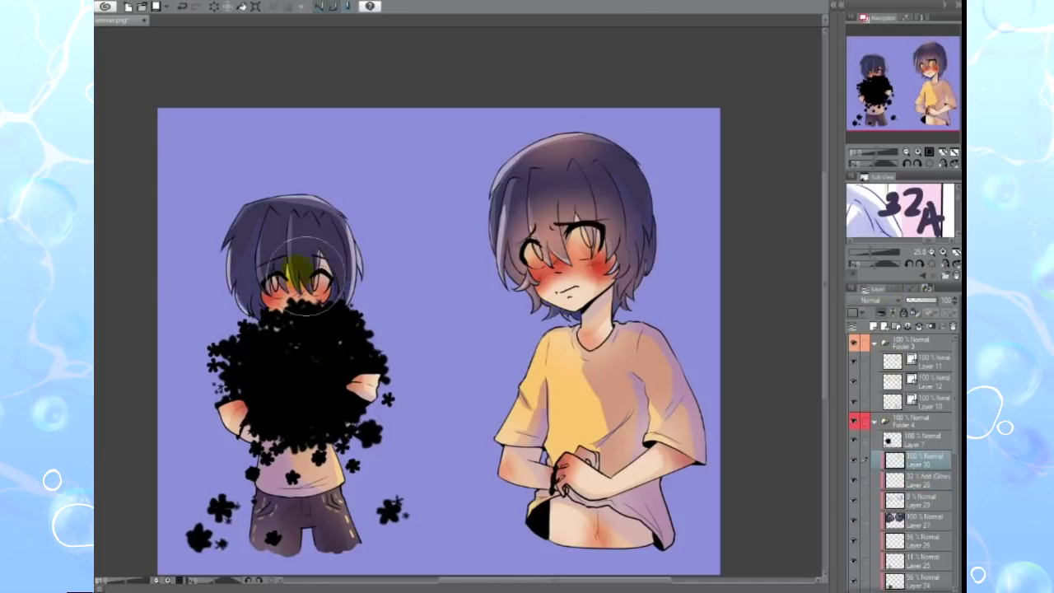
scroll(929, 428, "down", 5)
left_click(874, 327)
scroll(568, 247, "up", 3)
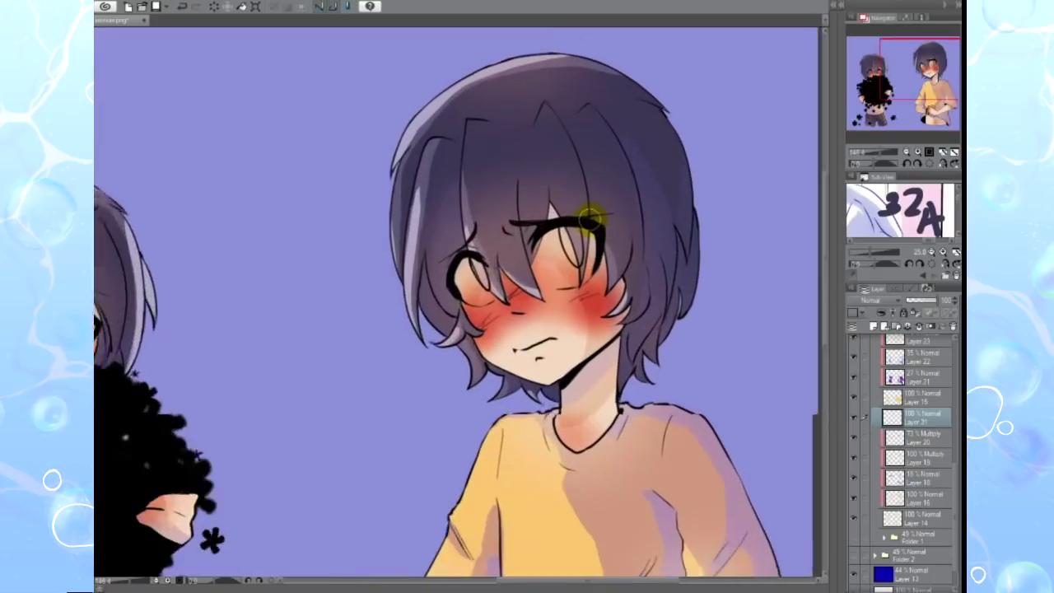
Paint light highlights into the teen's eyes and colour them warm amber
scroll(568, 247, "up", 2)
left_click_drag(568, 264, 457, 293)
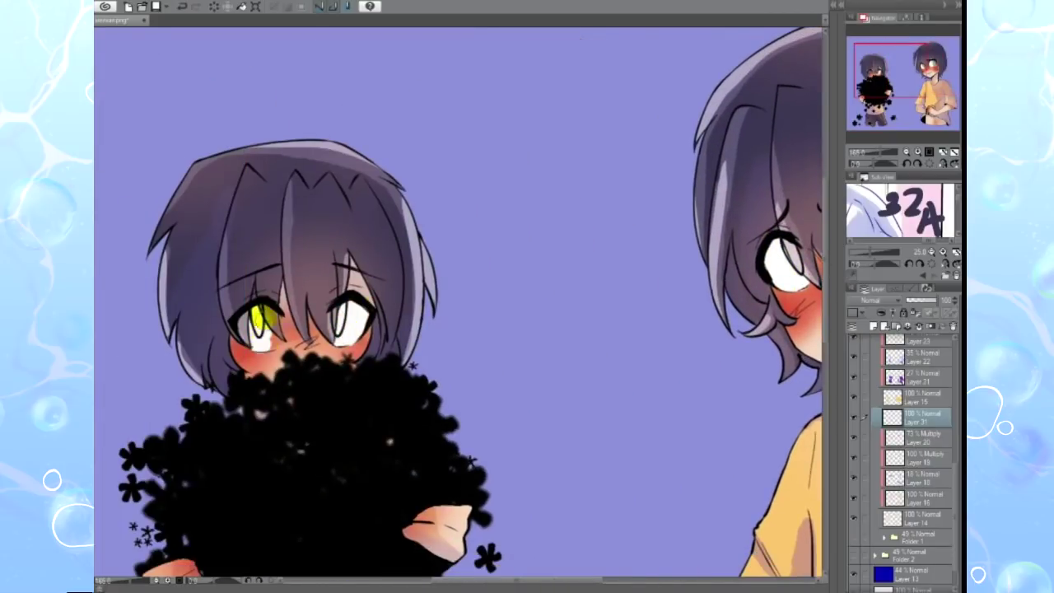
left_click(890, 305)
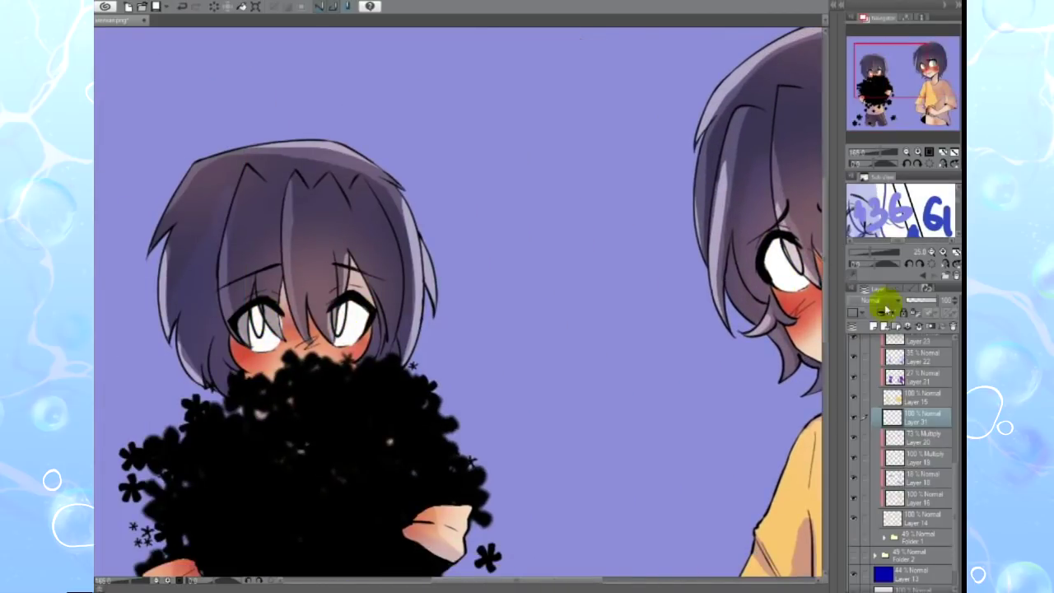
left_click_drag(823, 258, 659, 220)
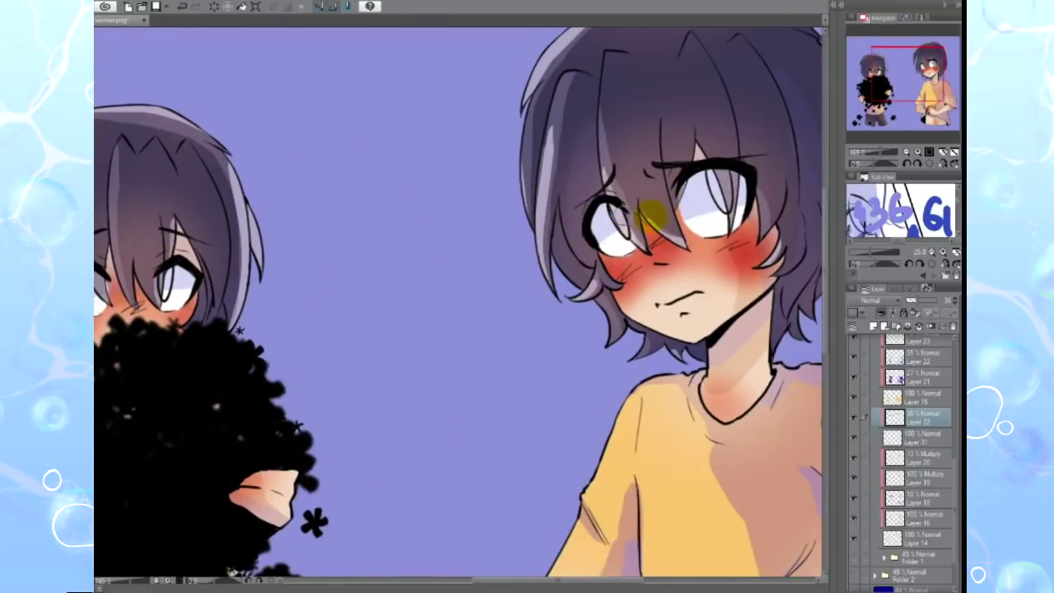
left_click(873, 326)
left_click_drag(723, 210, 737, 226)
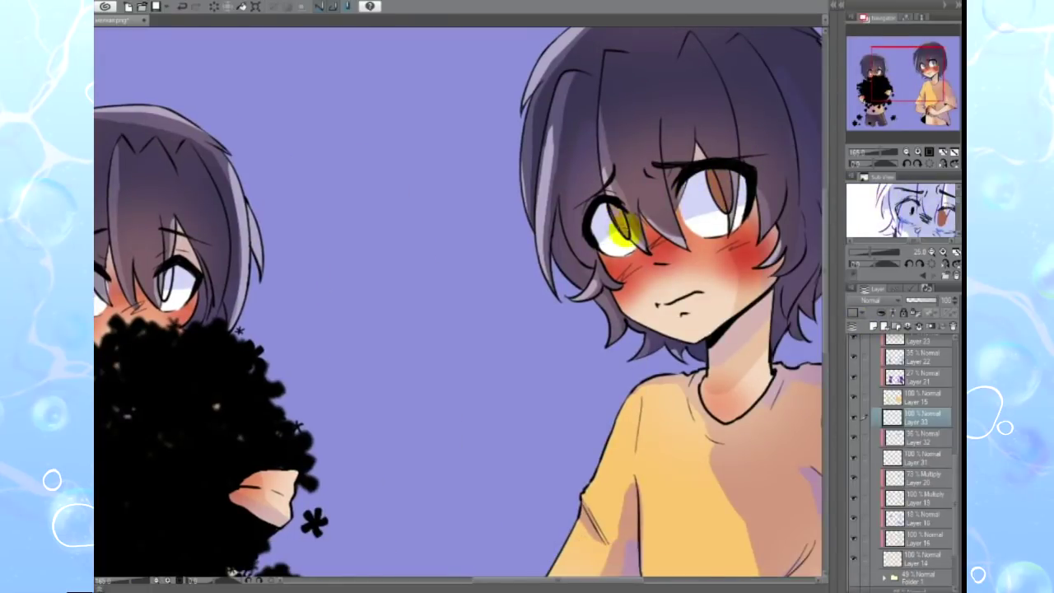
key("ctrl+z")
Colour the chibi's eyes warm amber and add Multiply and Normal layers above Layers 34 and 35
left_click_drag(494, 247, 609, 255)
left_click_drag(188, 272, 210, 300)
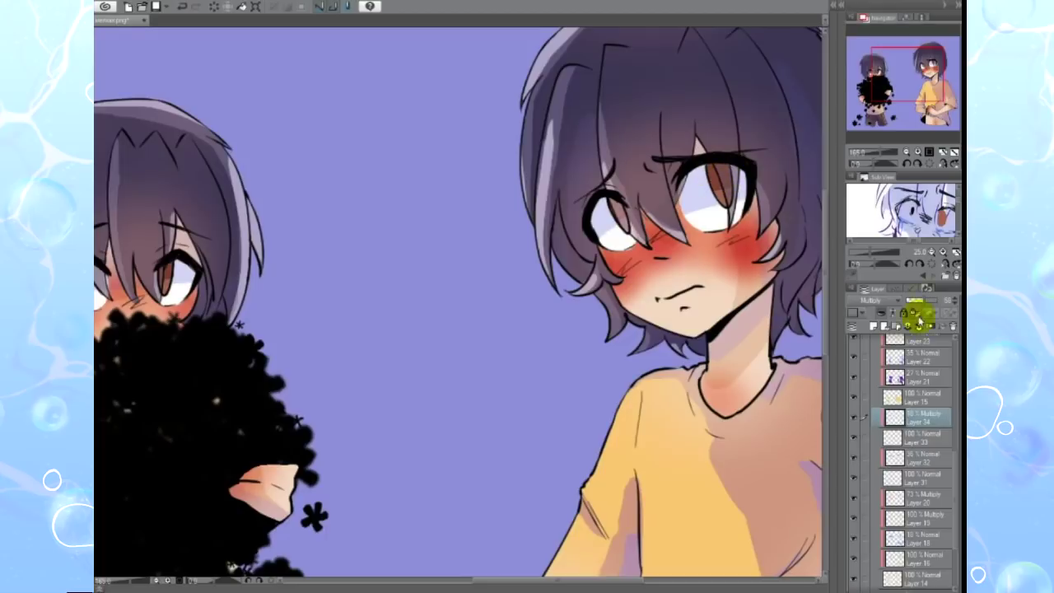
left_click(875, 326)
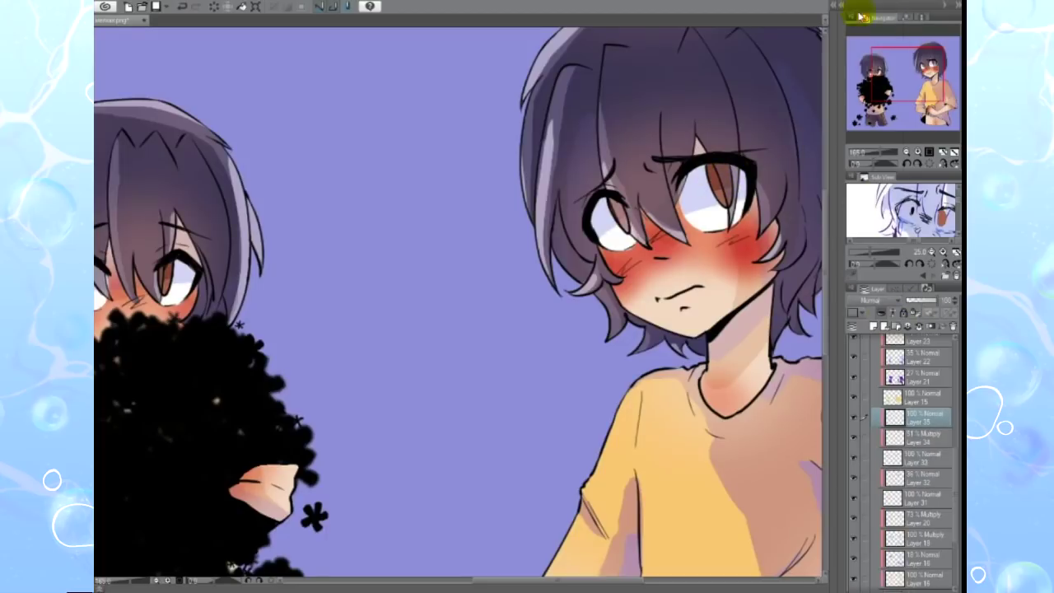
left_click_drag(901, 78, 889, 82)
left_click_drag(164, 256, 369, 256)
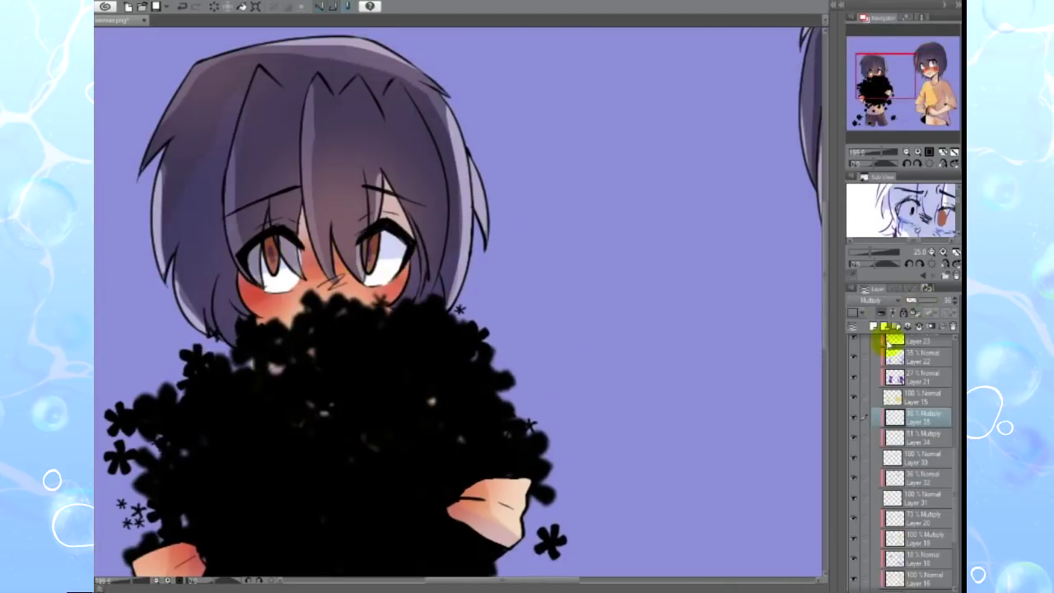
left_click(874, 326)
left_click_drag(529, 212, 191, 238)
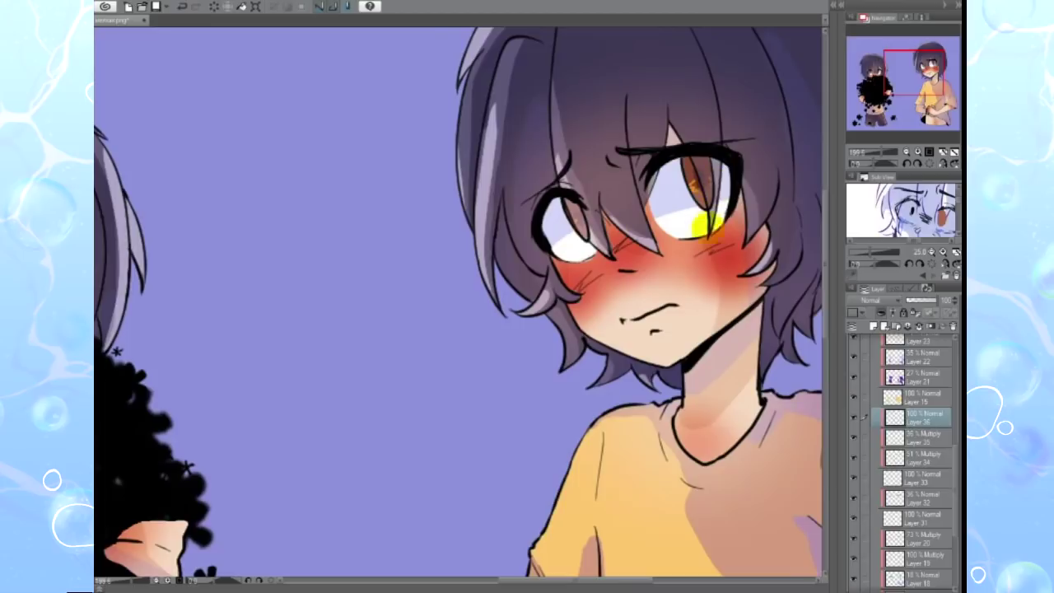
left_click_drag(206, 329, 675, 304)
key("ctrl+shift+n")
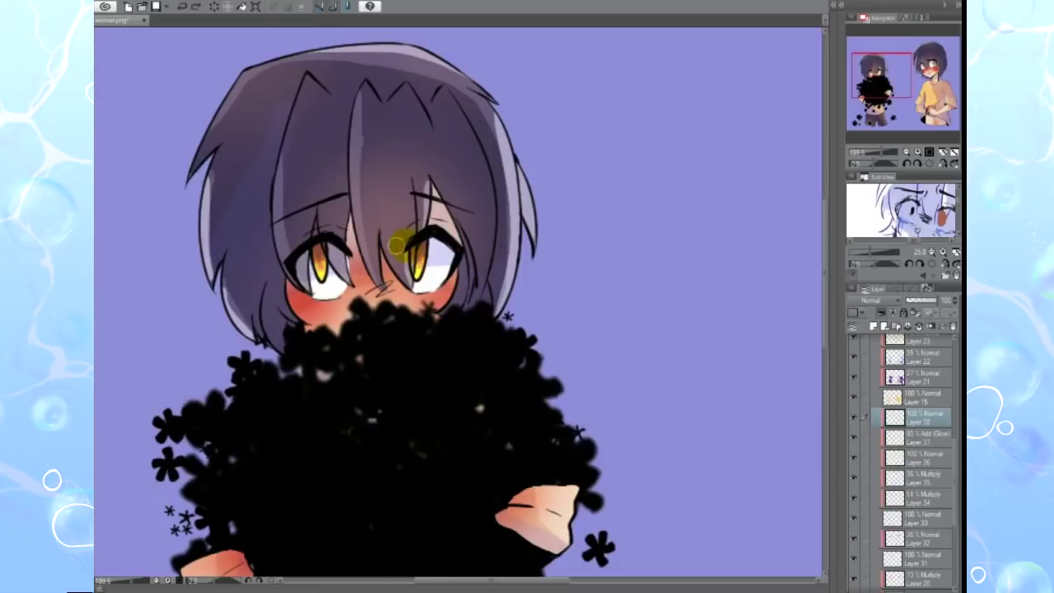
scroll(875, 365, "up", 10)
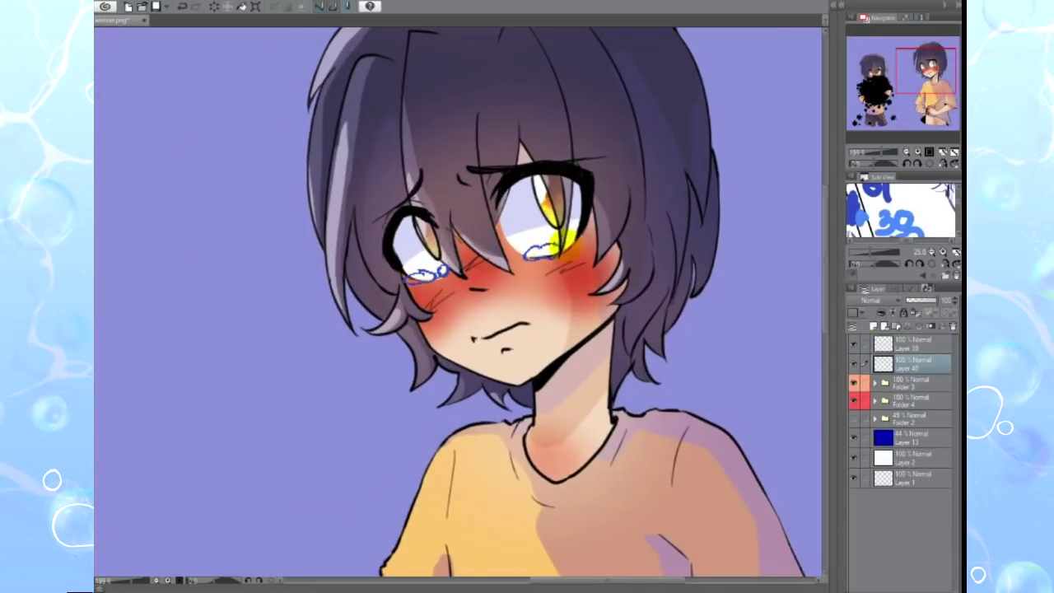
Set the tears layer to 51% opacity and add two new painting layers
type("51")
key("Return")
key("ctrl+shift+n")
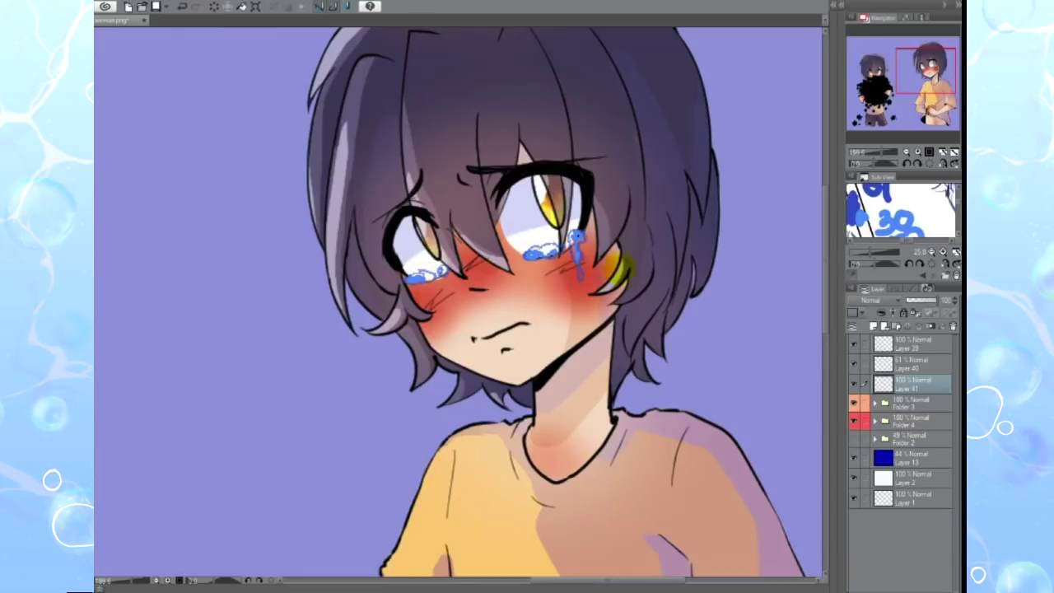
key("ctrl+shift+n")
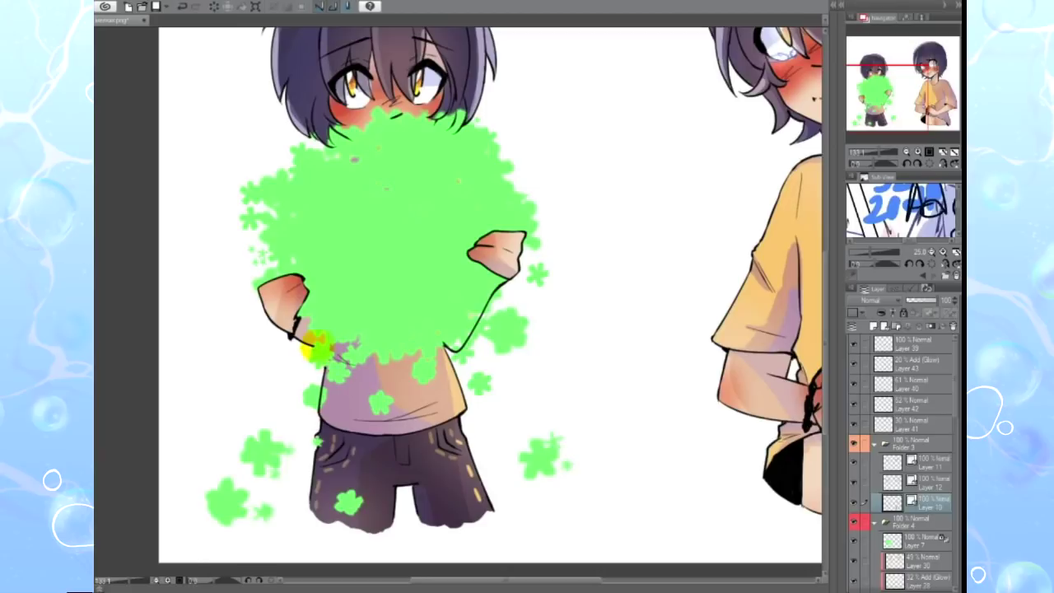
Blur the green bouquet on Layer 16 into a soft glow
scroll(920, 468, "down", 8)
left_click(920, 515)
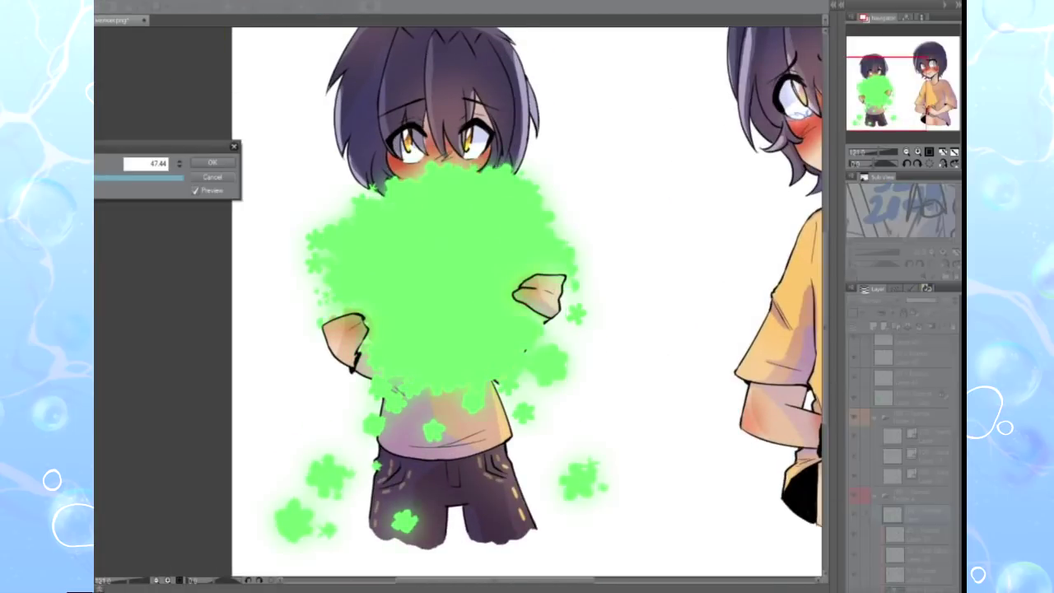
left_click(879, 386)
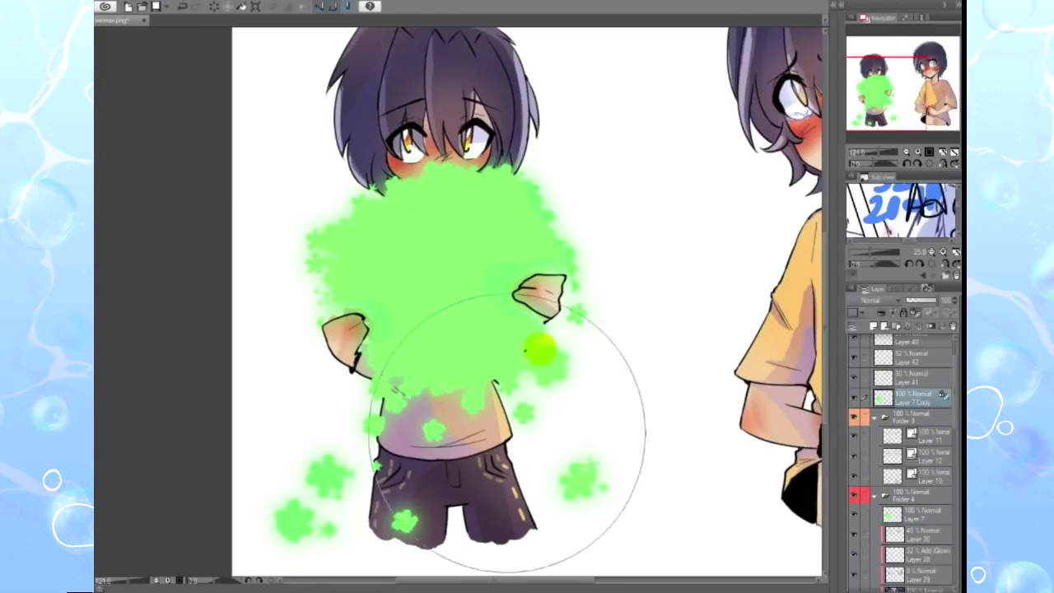
Paint red and white flowers on new Layer 44, covering the green glow around bouquet and legs
left_click(914, 514)
left_click(878, 314)
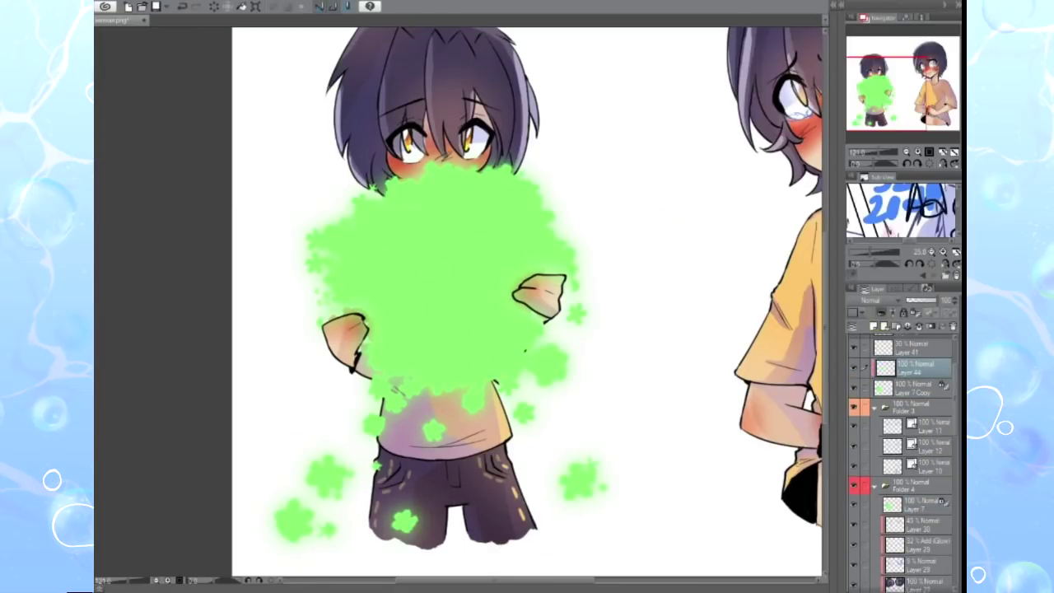
left_click_drag(457, 302, 461, 271)
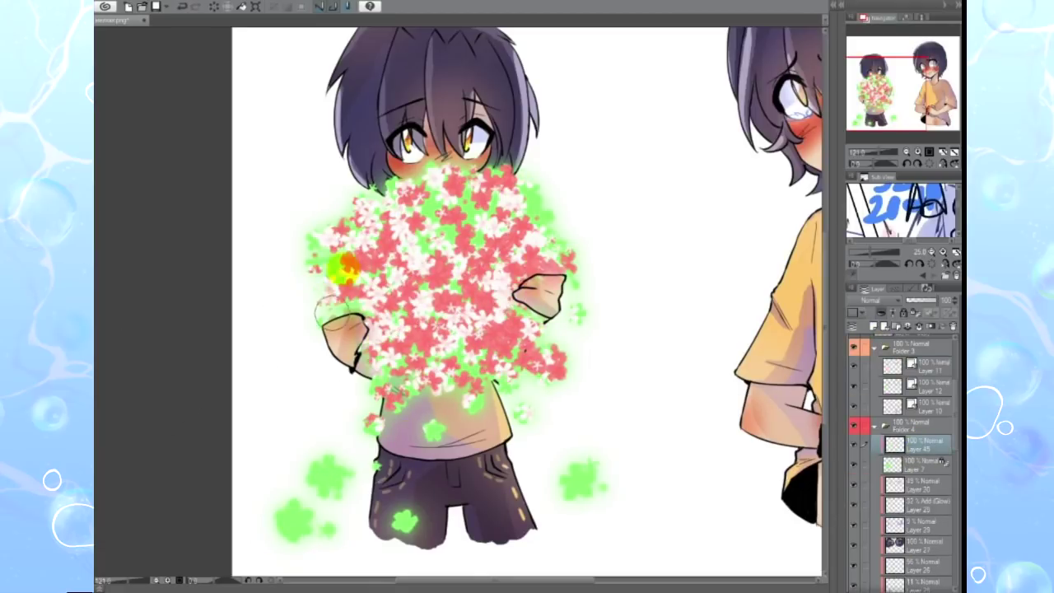
left_click(874, 328)
left_click(906, 354)
mouse_move(330, 247)
left_mouse_down()
mouse_move(447, 235)
mouse_move(499, 376)
mouse_move(329, 527)
left_mouse_up()
left_click_drag(581, 481, 293, 476)
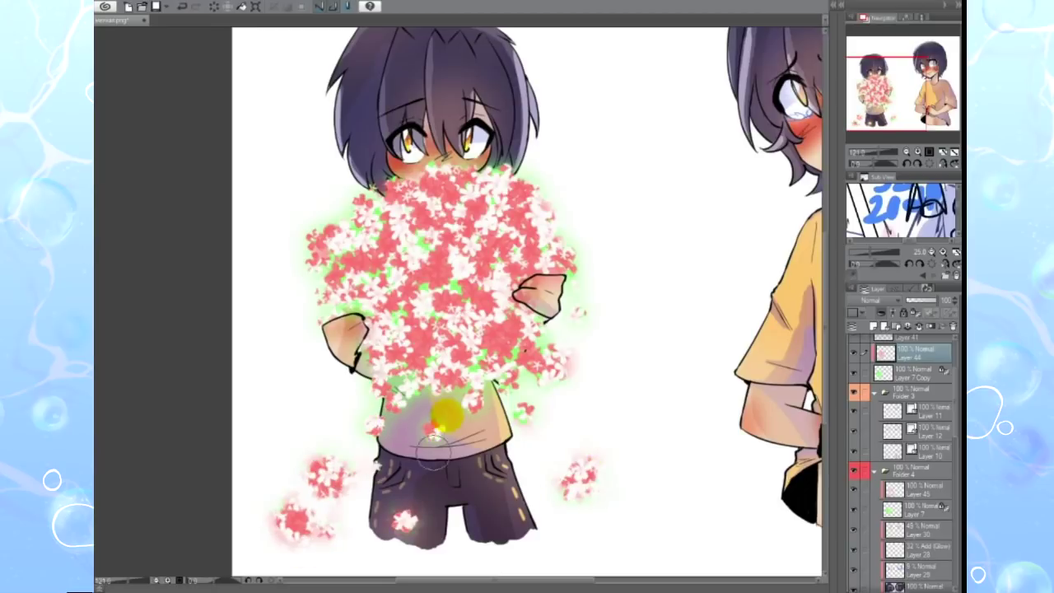
Shift the flowers' hue toward cyan with Hue/Saturation/Luminosity
scroll(357, 277, "down", 1)
key("ctrl+u")
mouse_move(264, 383)
left_mouse_down()
mouse_move(129, 386)
mouse_move(307, 386)
left_mouse_up()
Recolour the flowers with Hue 140, Saturation -26 and Luminosity 39
left_click(276, 417)
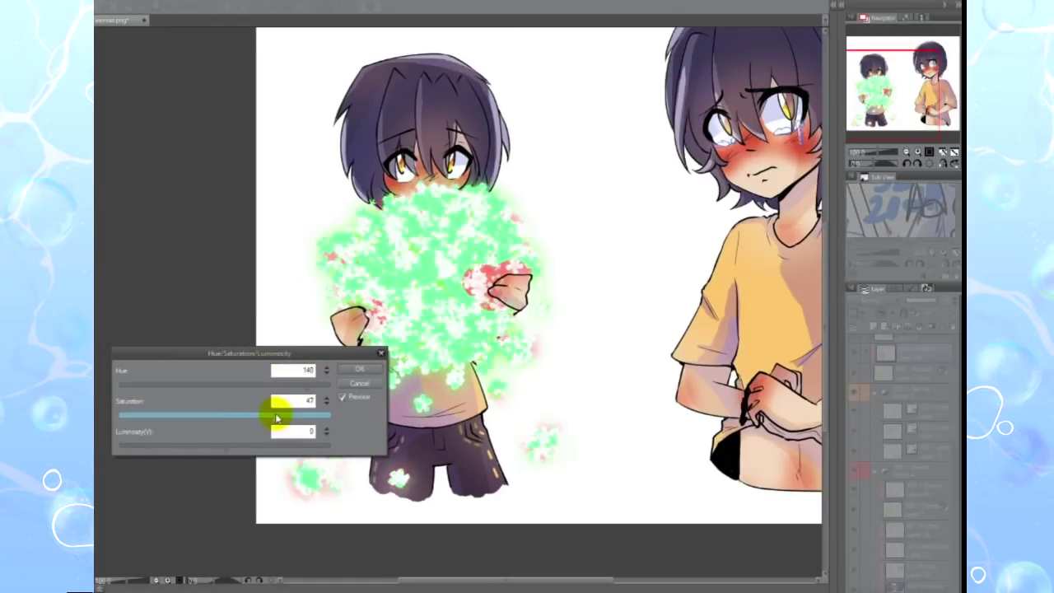
left_click_drag(276, 417, 196, 416)
left_click(266, 445)
left_click(358, 372)
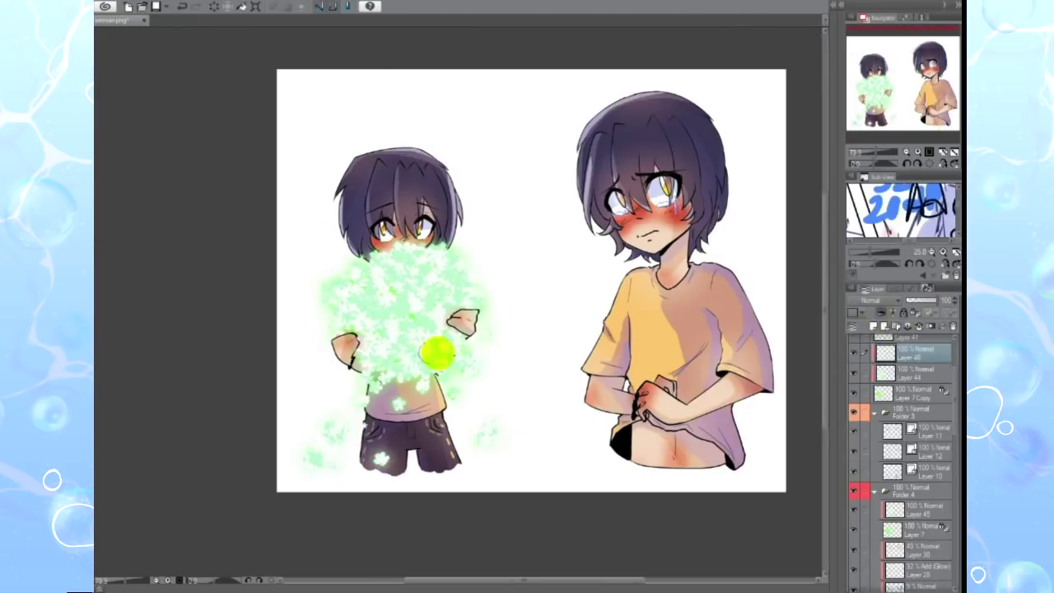
Paint pale blue flower clusters over the chest glow and the chibi's hands
mouse_move(436, 353)
left_mouse_down()
mouse_move(362, 336)
mouse_move(447, 329)
left_mouse_up()
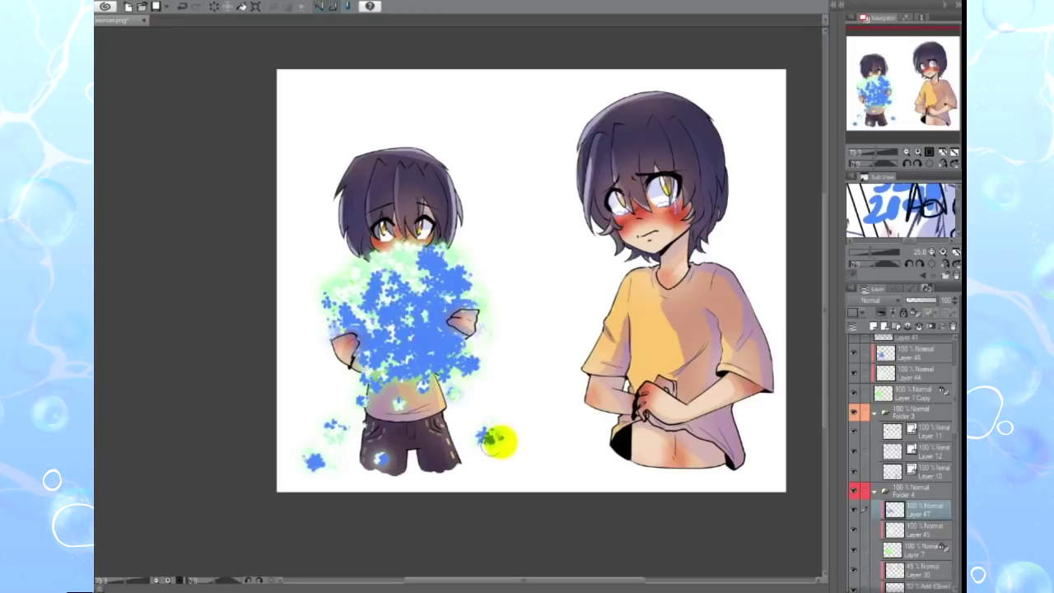
mouse_move(946, 300)
left_mouse_down()
mouse_move(916, 303)
mouse_move(943, 298)
left_mouse_up()
scroll(912, 501, "down", 2)
Add a layer above Folder 3 and outline the flower cluster selection
left_click(913, 508)
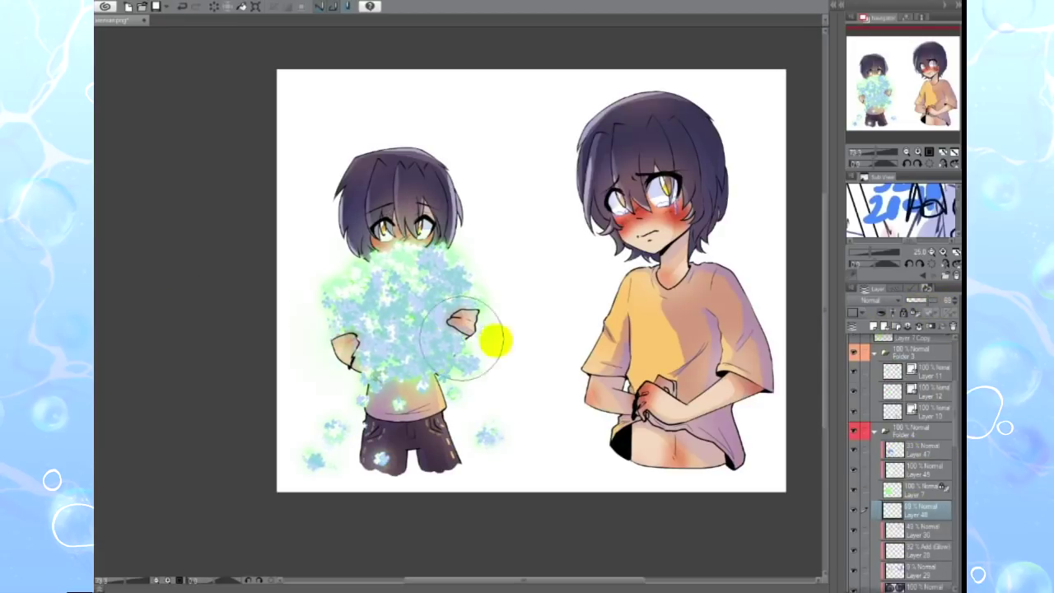
left_click(894, 470)
scroll(419, 246, "up", 2)
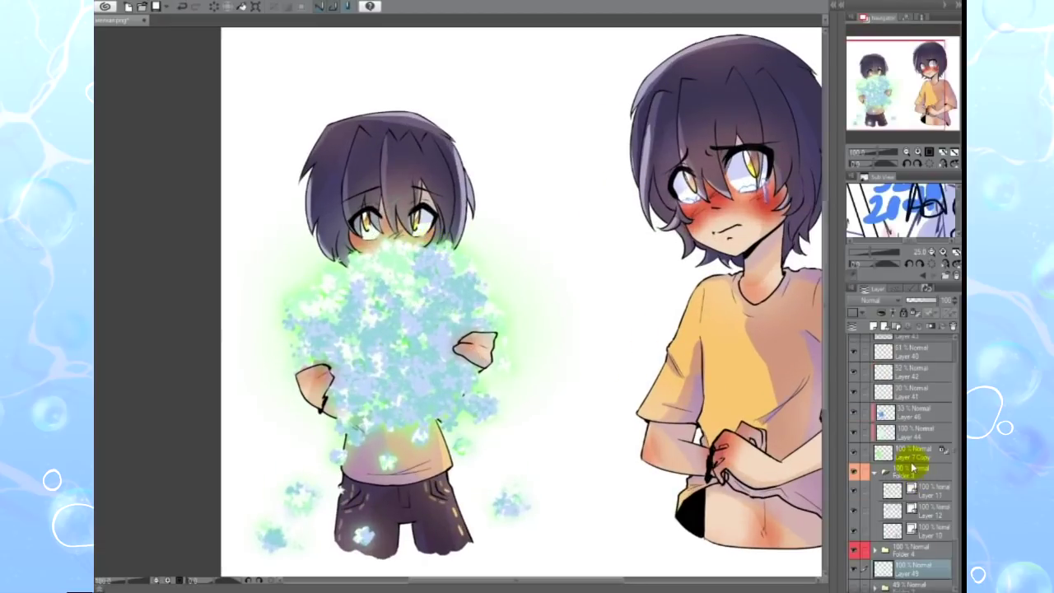
left_click_drag(906, 463, 915, 432)
left_click(915, 428, "ctrl")
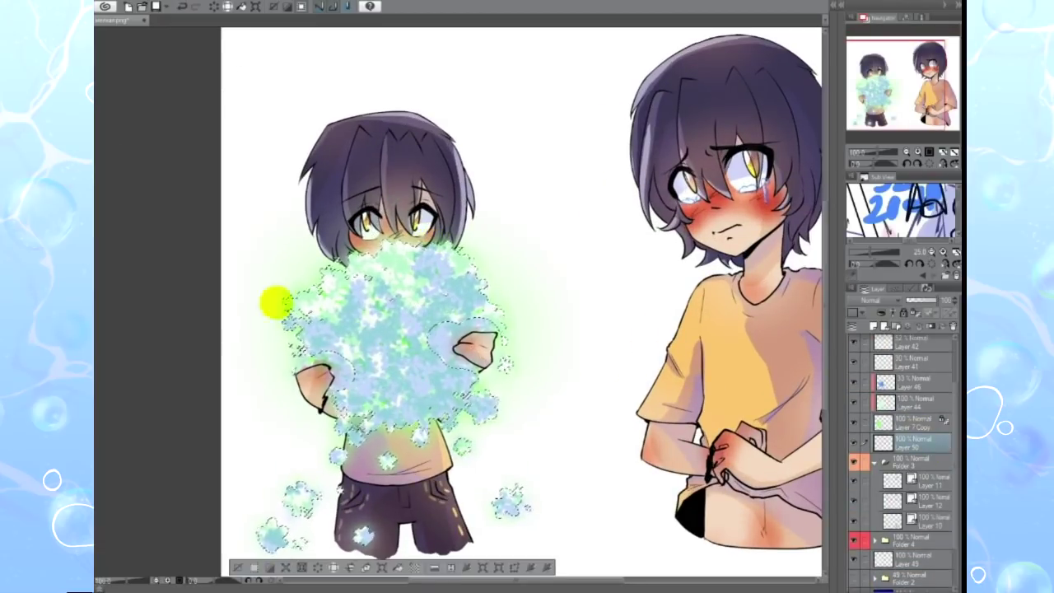
key("ctrl+d")
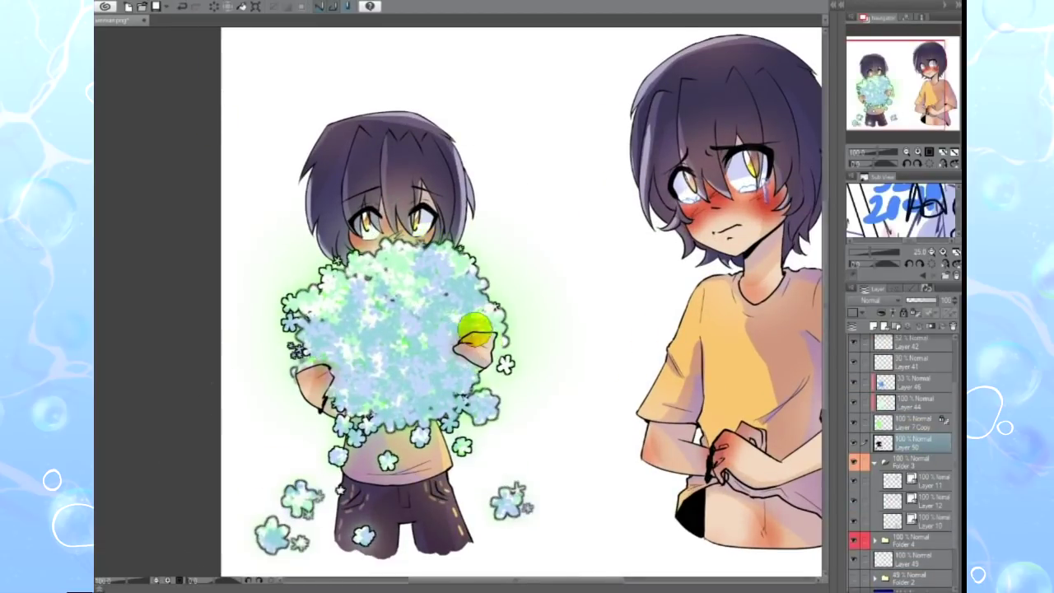
Move the outline layer into Folder 3 at 65% opacity and add a clipped layer
scroll(354, 358, "up", 2)
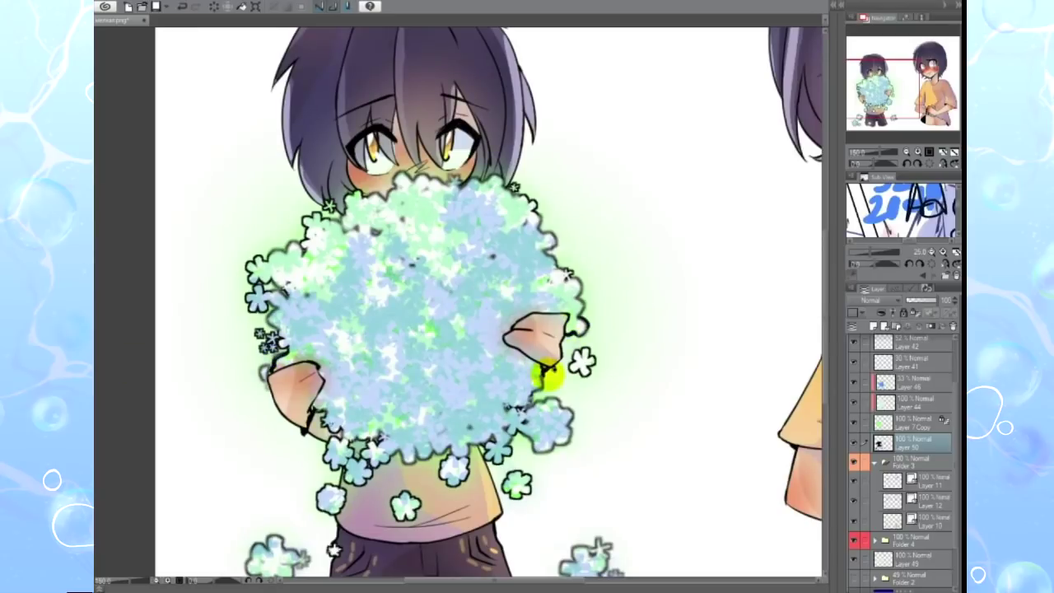
scroll(553, 368, "down", 2)
left_click_drag(914, 442, 914, 519)
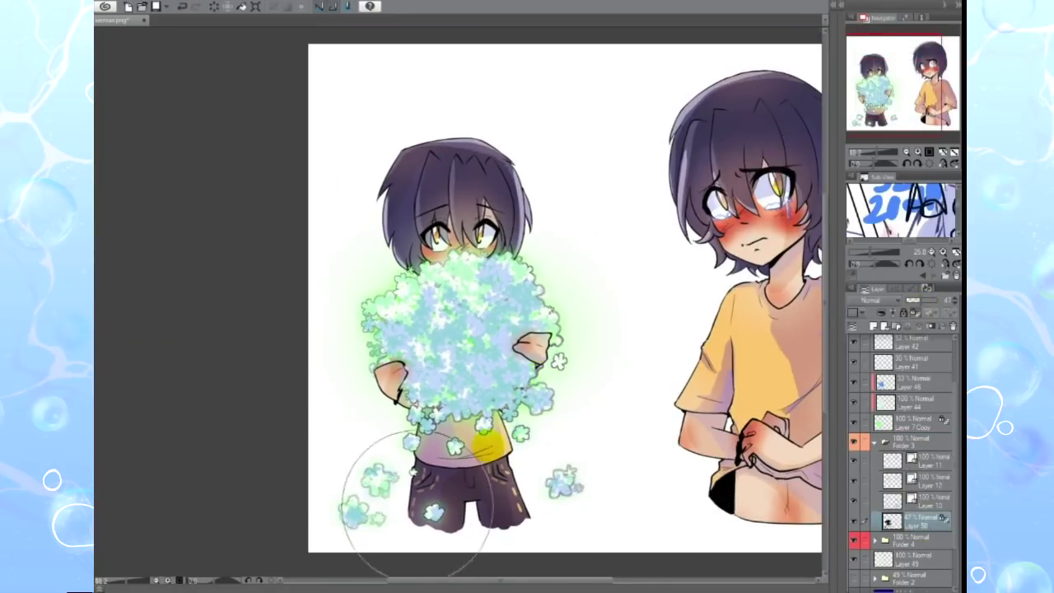
left_click_drag(922, 300, 936, 300)
left_click(884, 324)
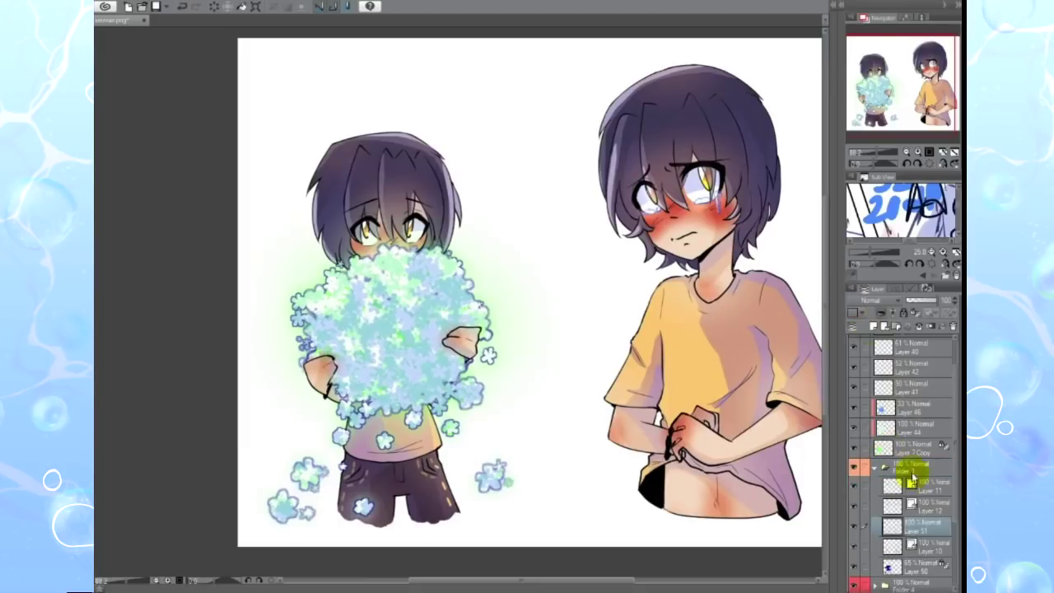
left_click(886, 313)
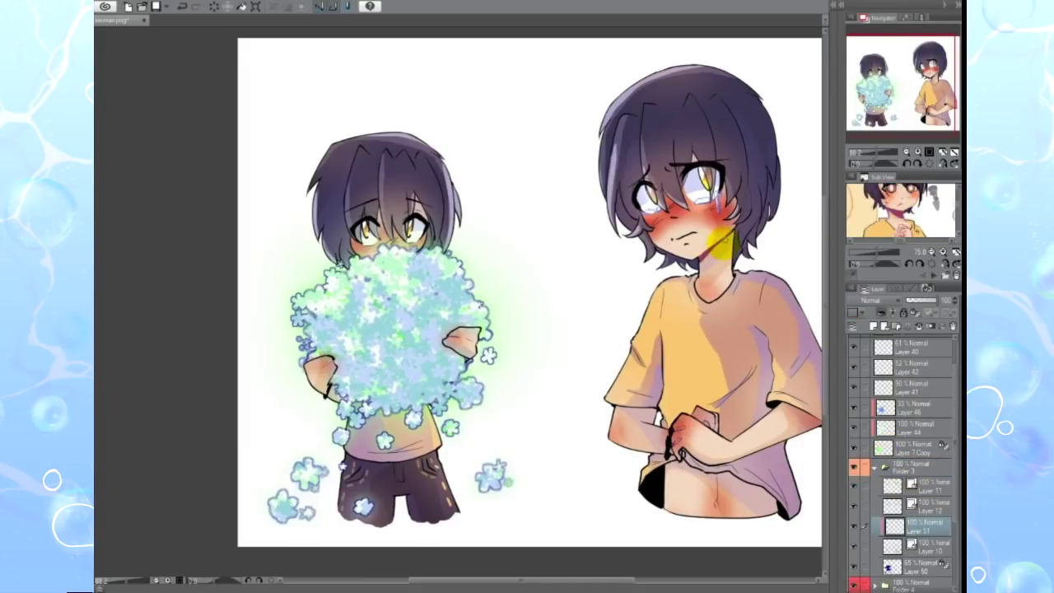
Add new layers and draw a black scribble beside the chibi's head
key("ctrl+shift+n")
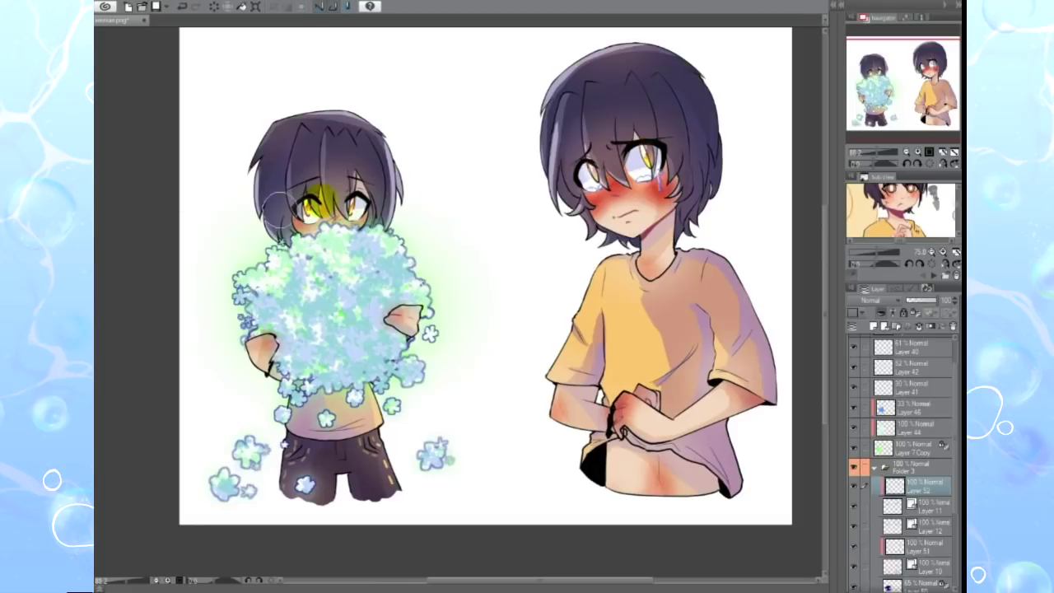
key("ctrl+shift+n")
left_click_drag(424, 210, 445, 256)
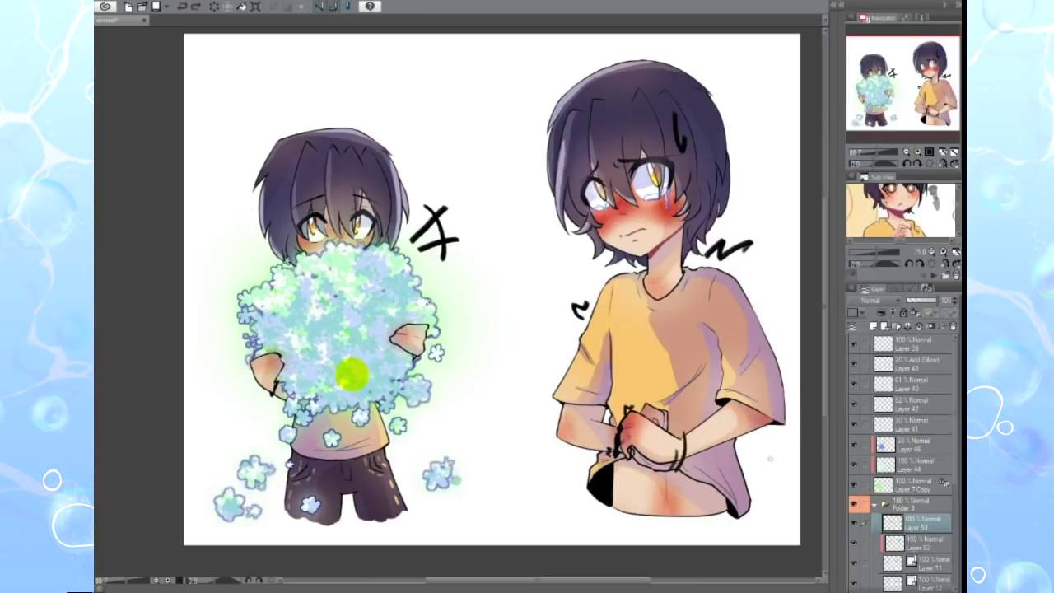
Move Layer 46 between Layers 41 and 44 and undo stray slashes on the bouquet
left_click_drag(918, 438, 919, 445)
left_click_drag(346, 292, 325, 333)
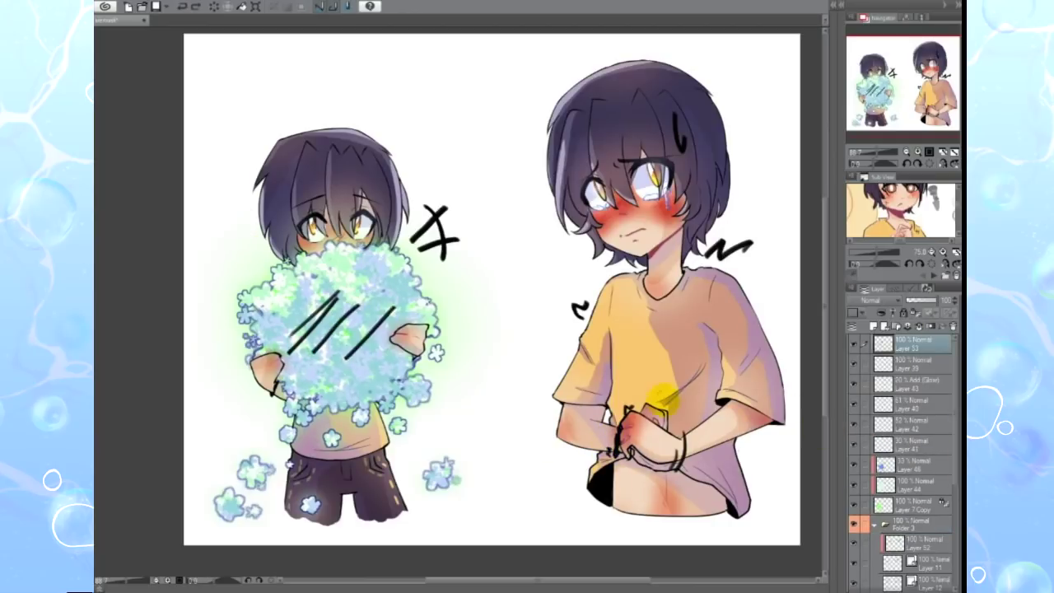
key("ctrl+z")
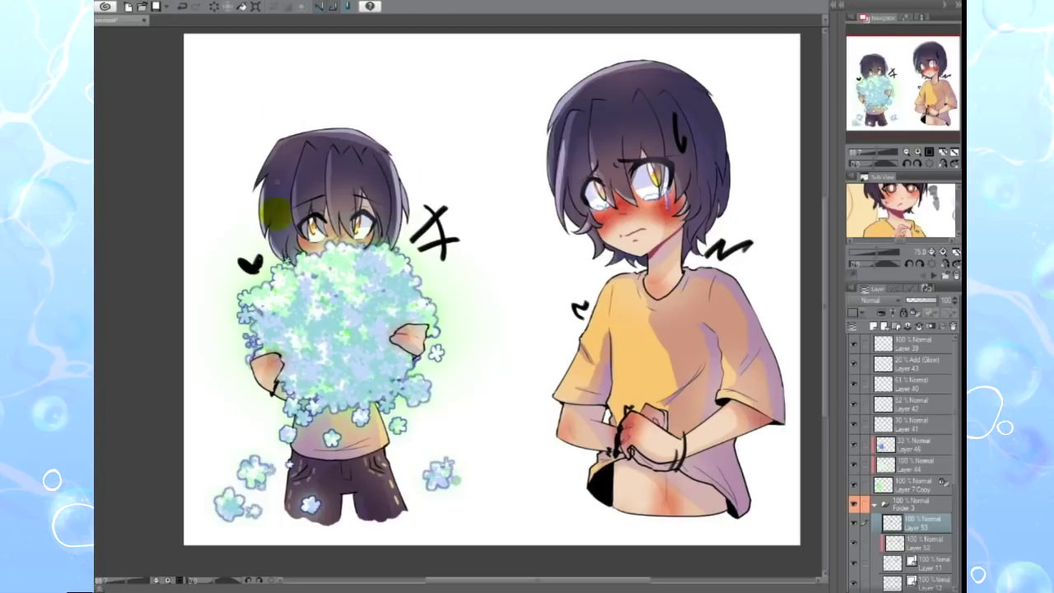
Add a new layer beneath the doodle marks and reselect the doodle layer
scroll(368, 263, "down", 2)
right_click(914, 523)
left_click(908, 348)
left_click(901, 523)
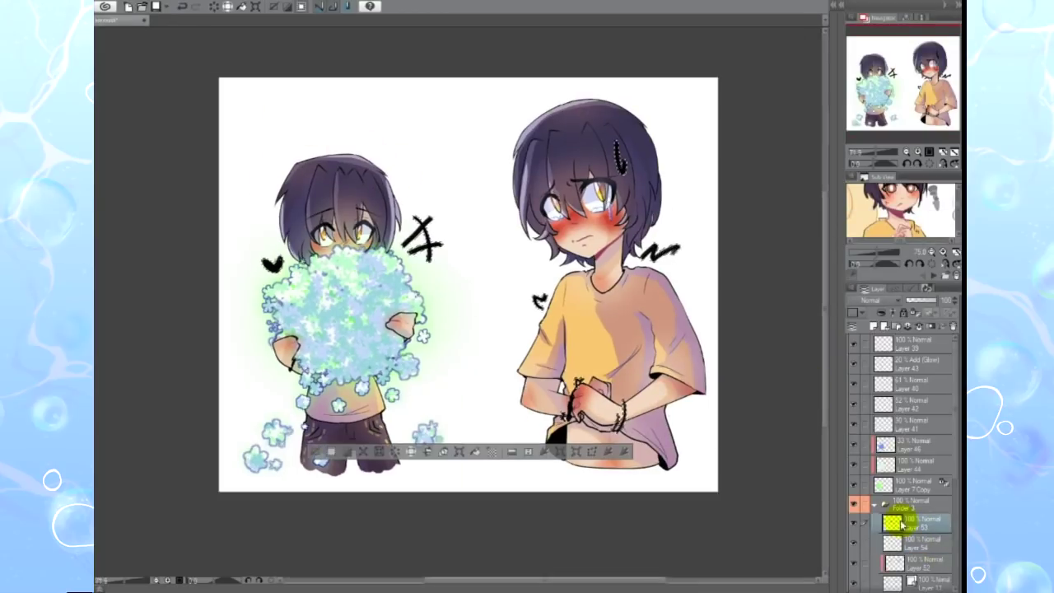
Thicken the doodle lines with Correct Line > Adjust Line Width, then select Folder 3
left_click(124, 41)
left_click(108, 120)
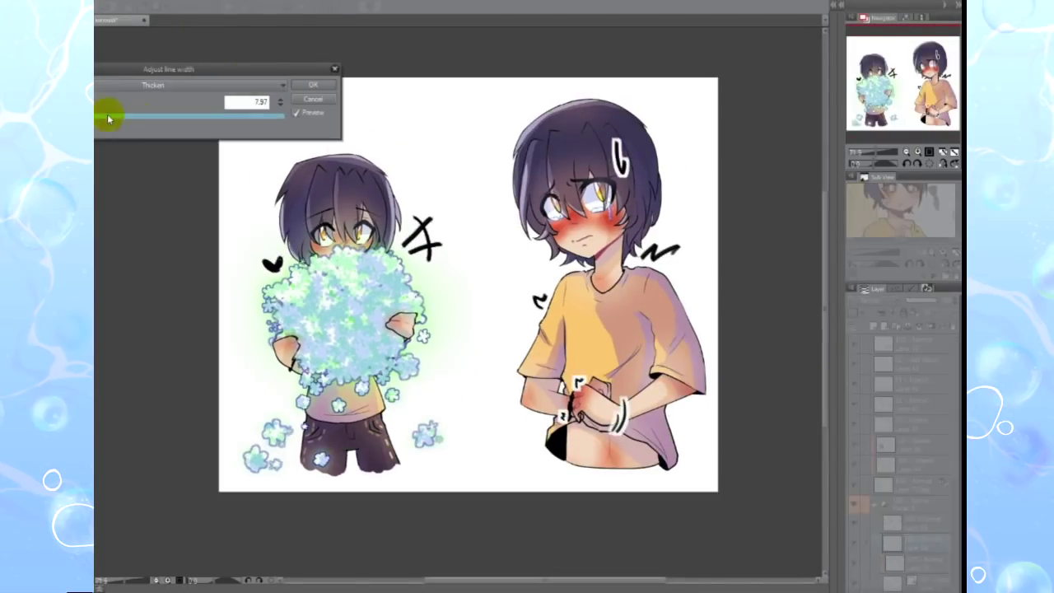
left_click(312, 84)
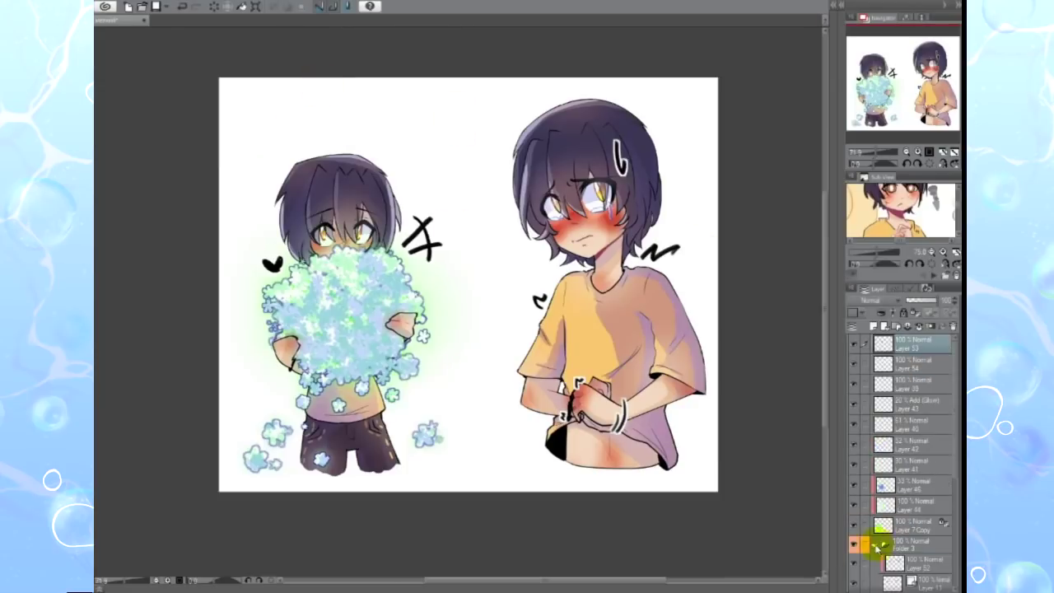
left_click(909, 545)
left_click(907, 552)
Set Folder 3 to 55% opacity, blend Folder 3 Copy 2 in Add, and add a top layer
left_click_drag(946, 300, 928, 307)
left_click(924, 529)
left_click(941, 294)
scroll(463, 285, "up", 1)
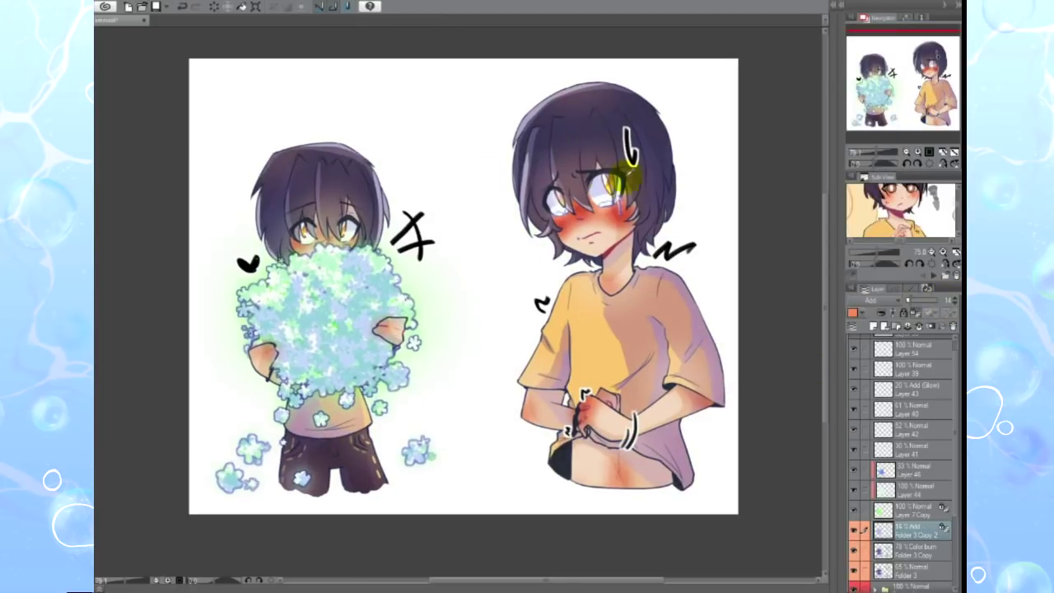
key("ctrl+shift+n")
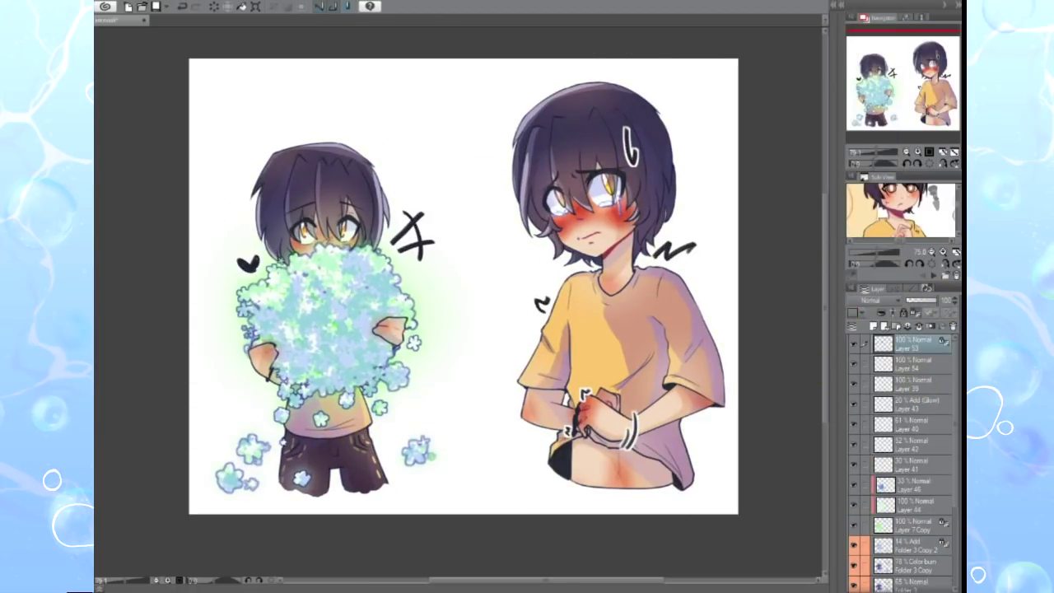